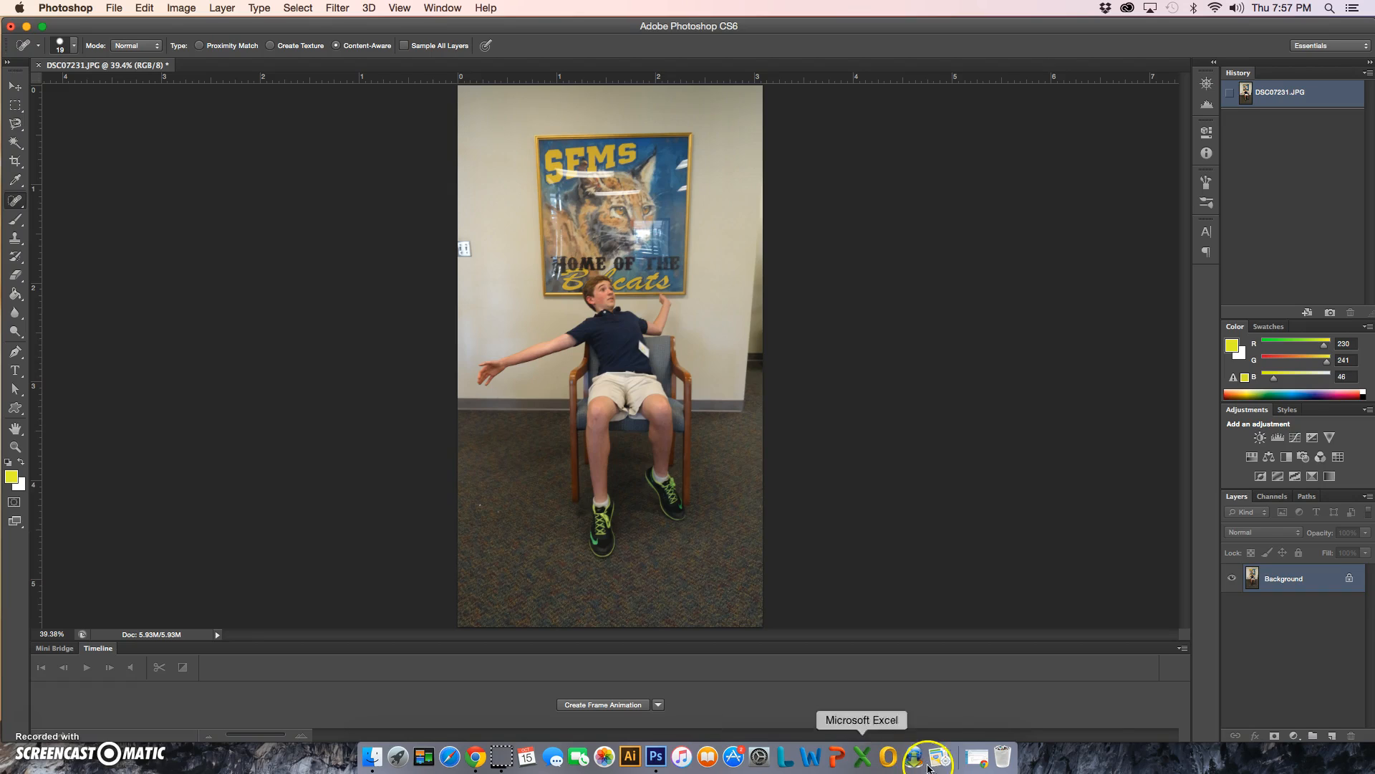
Step: Duplicate the Background layer and switch to the Patch tool
drag(1330, 577, 1331, 737)
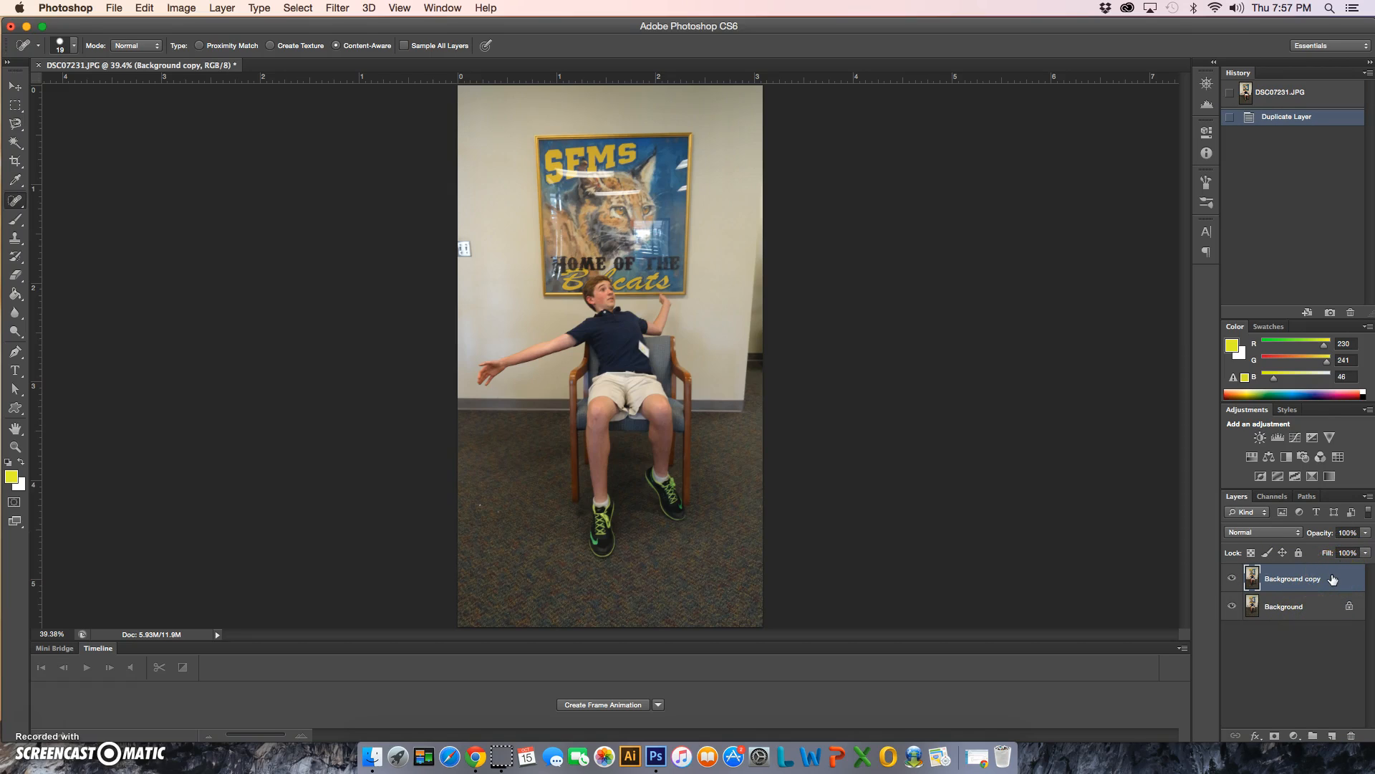
key(super+equal)
key(super+equal)
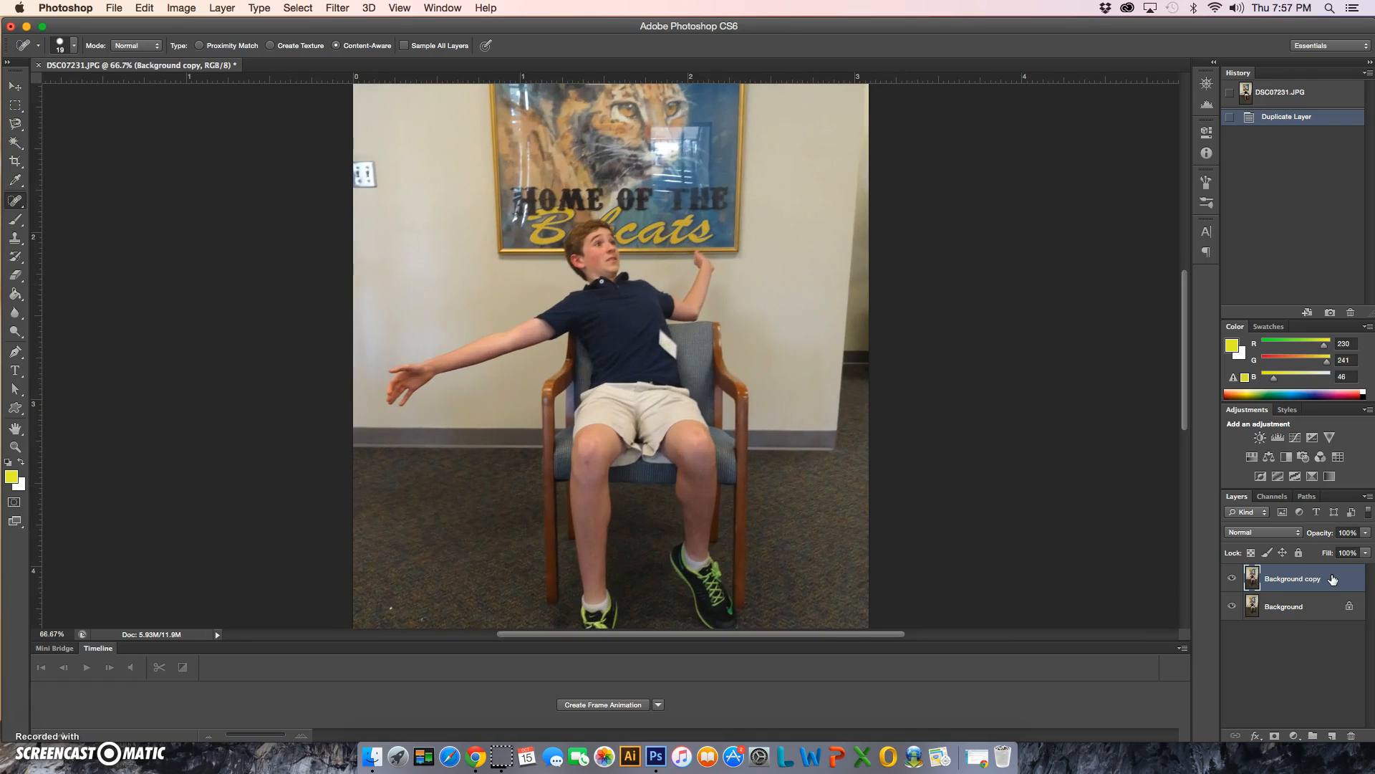
key(super+equal)
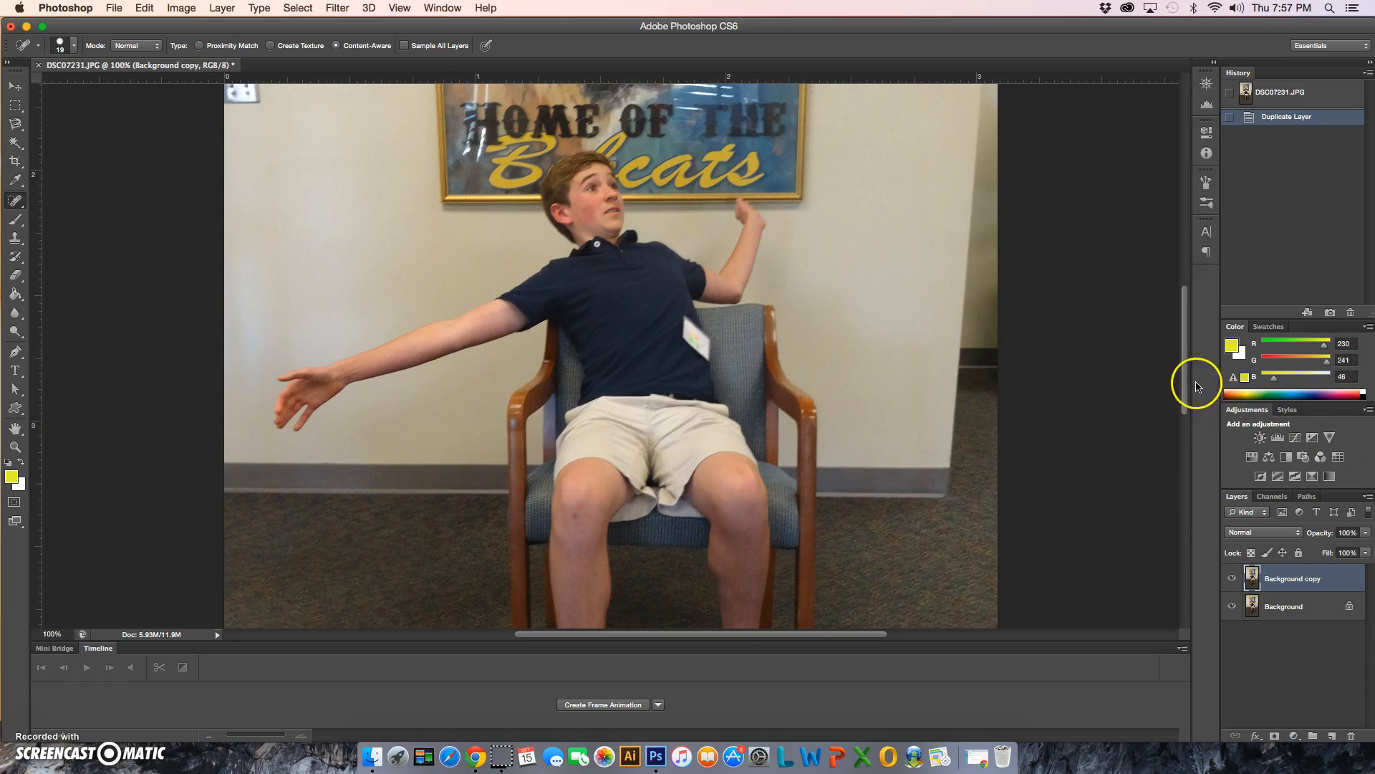
mouse_move(1186, 378)
mouse_down()
mouse_move(1187, 413)
mouse_move(1187, 393)
mouse_up()
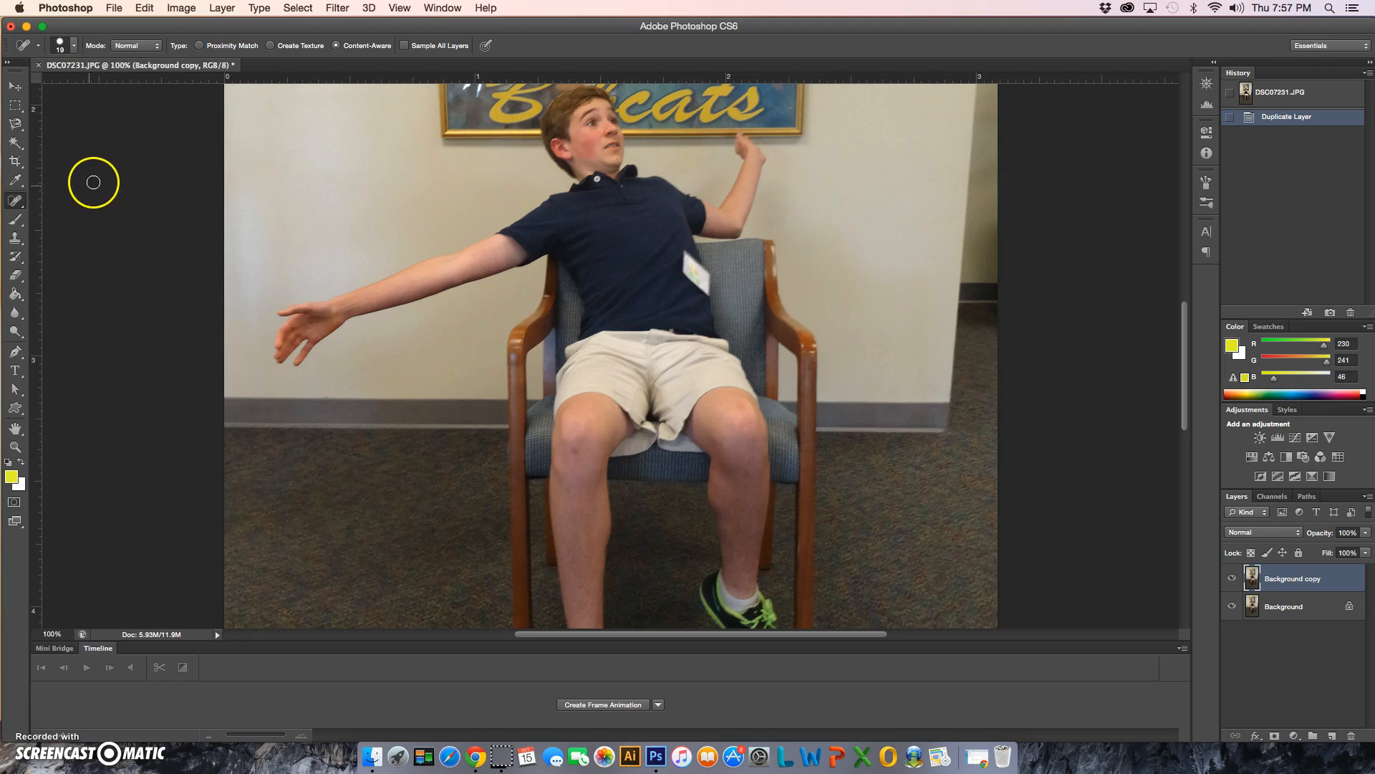
right_click(19, 202)
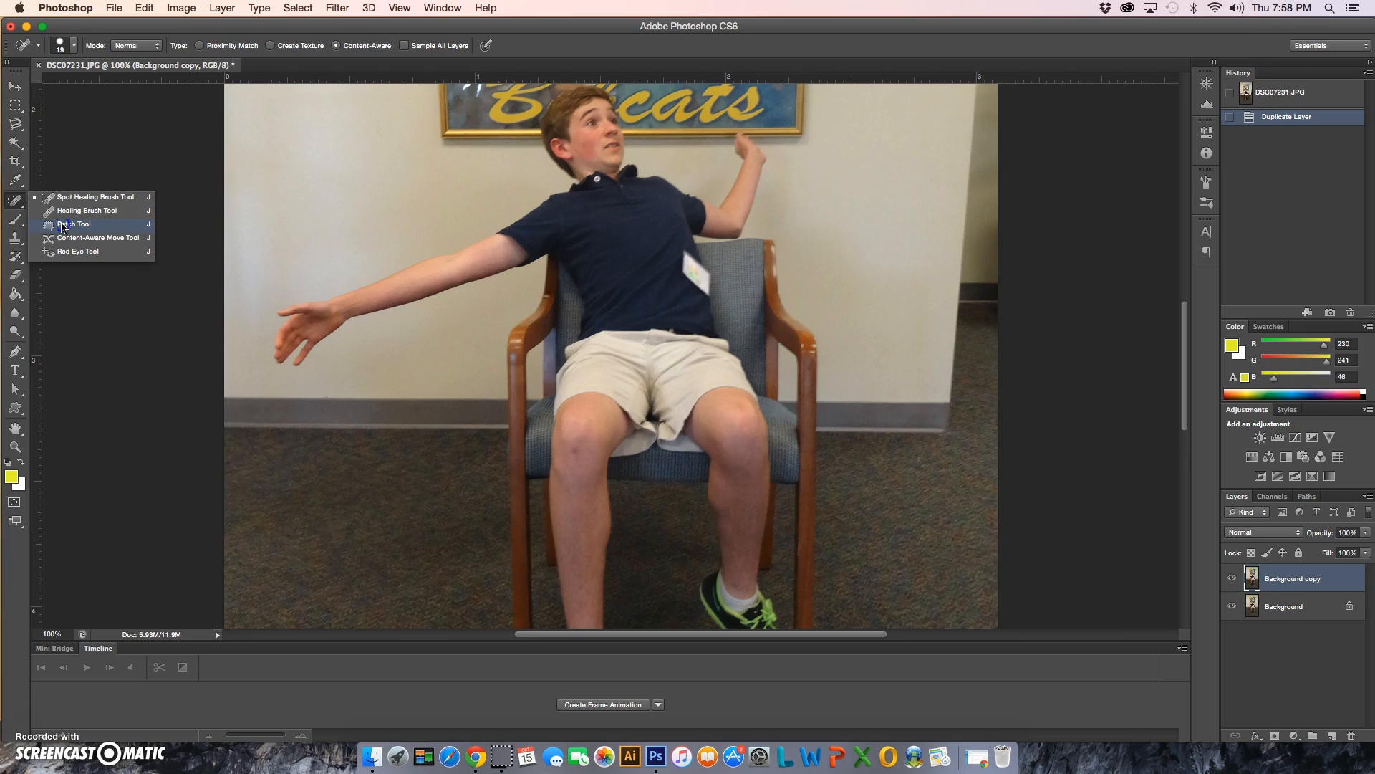
click(62, 225)
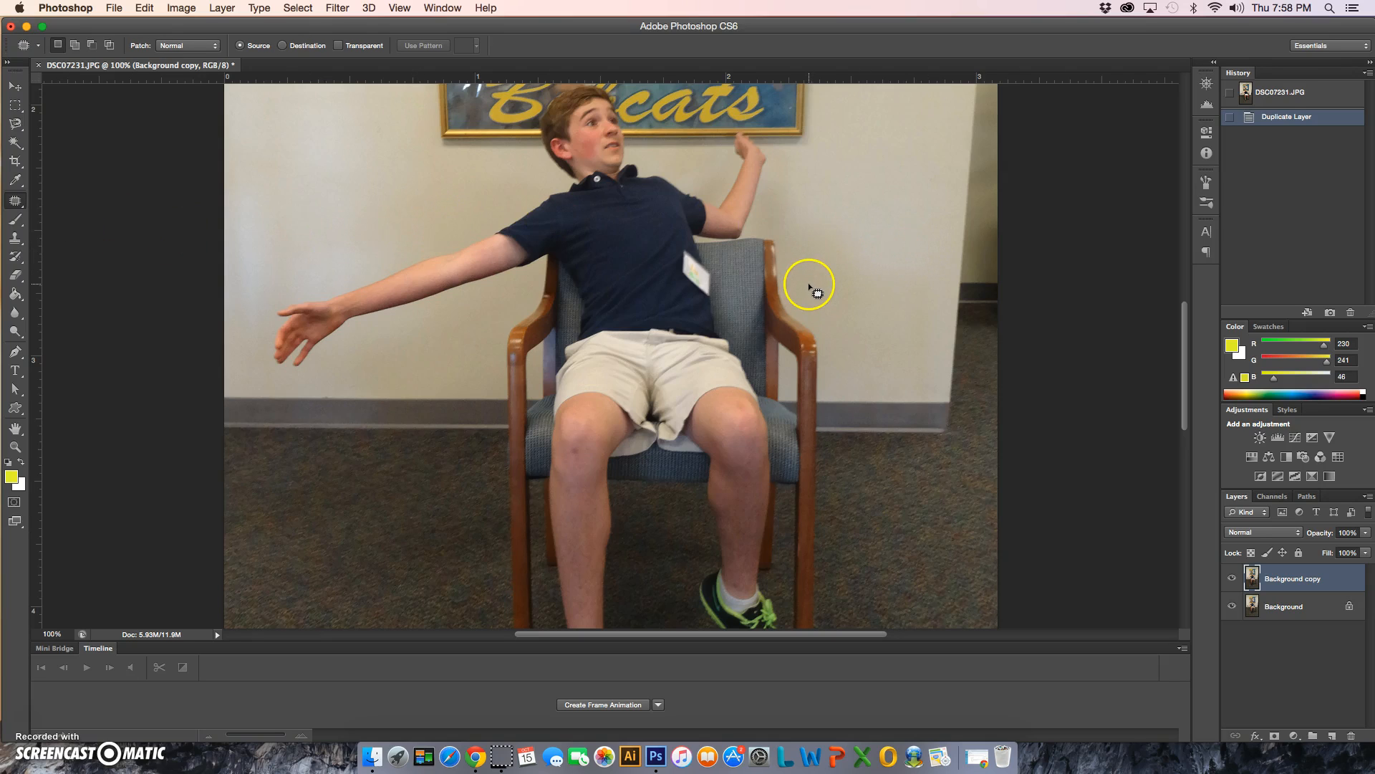
Step: Outline the chair back and armrest beside the name tag, try patching them from the plain wall in Normal mode, and undo the patch
scroll(813, 285, down, 1)
scroll(813, 285, down, 1)
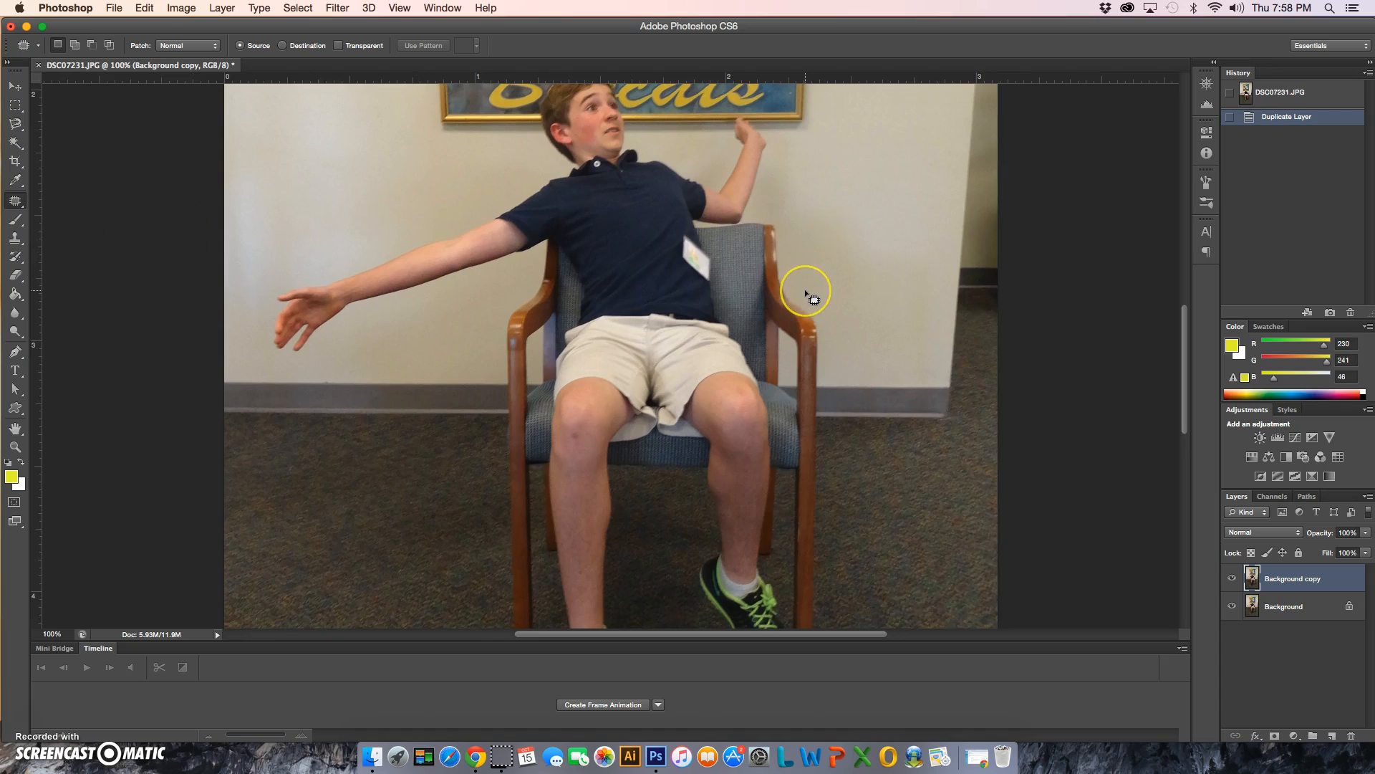
key(super+plus)
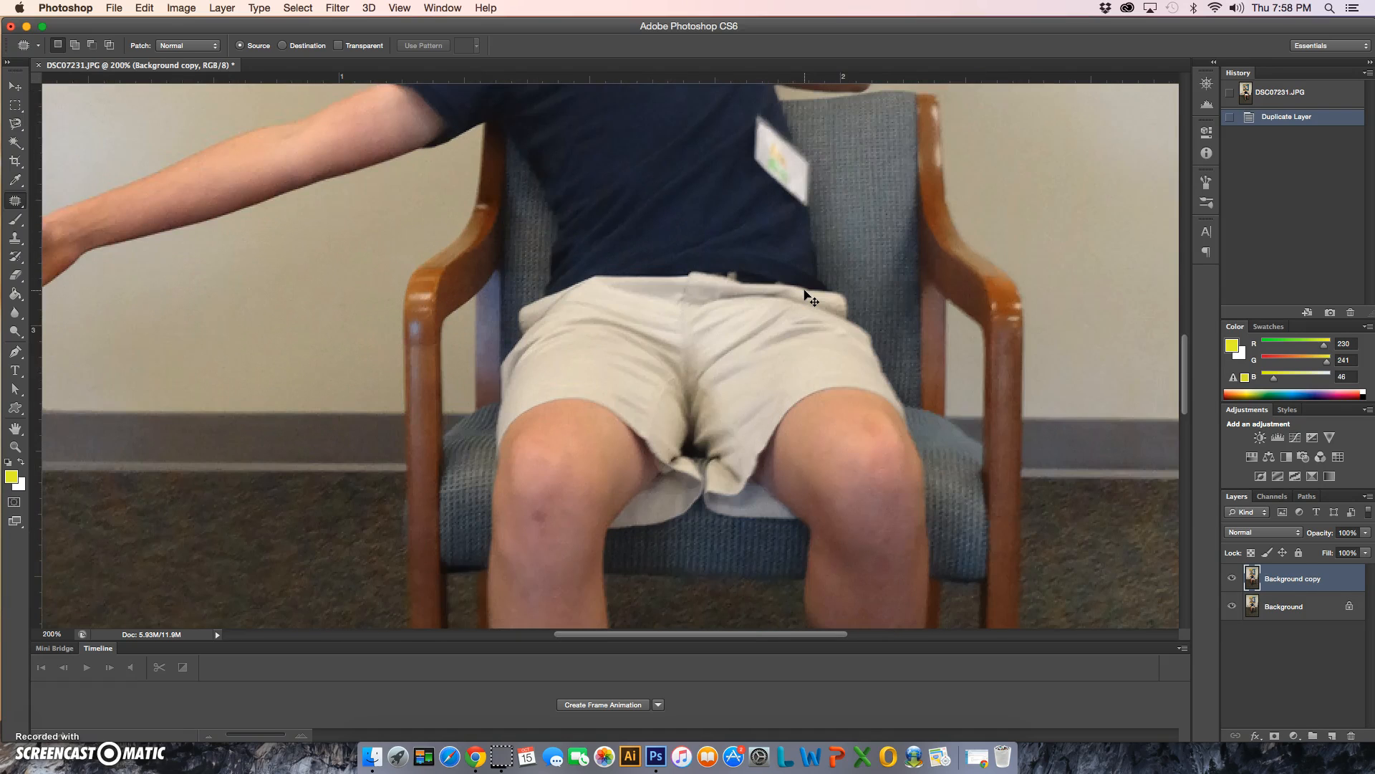
key(super+minus)
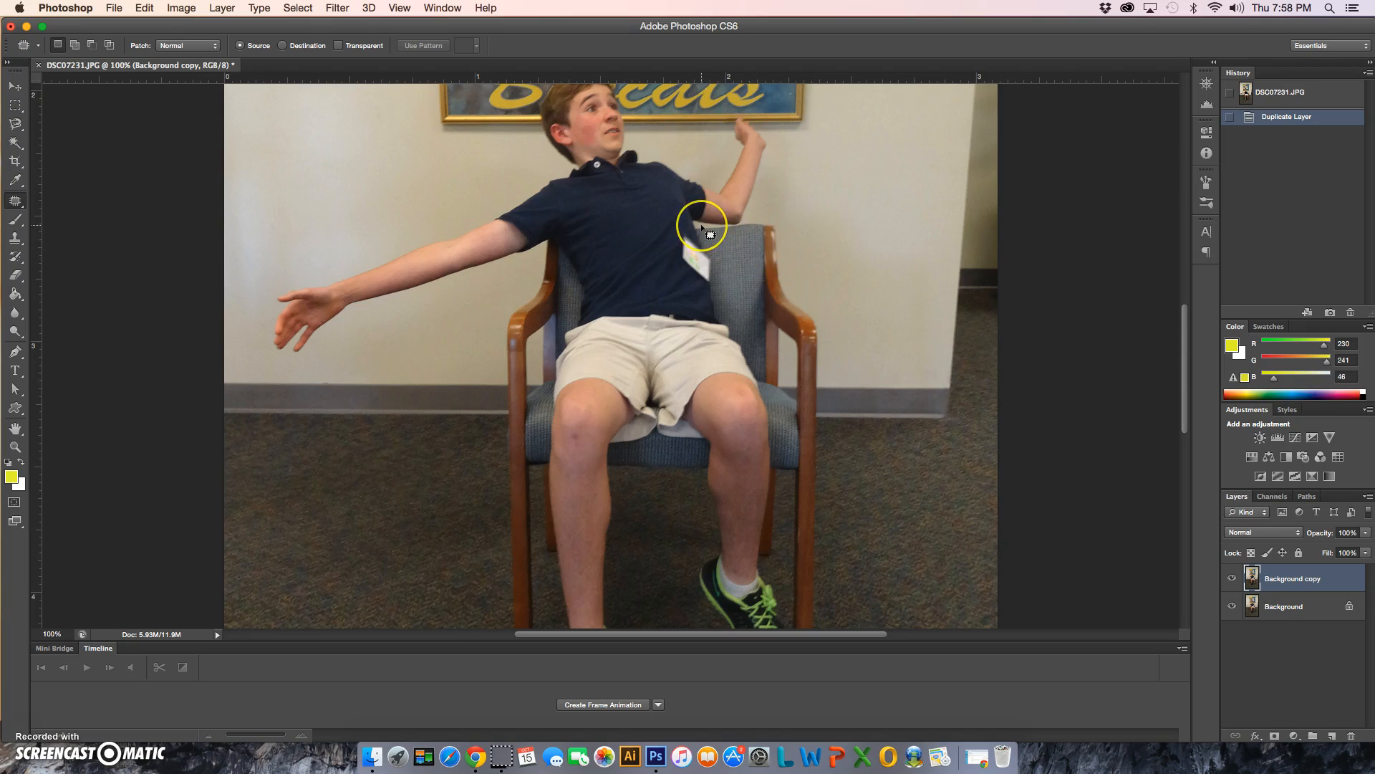
key(super+plus)
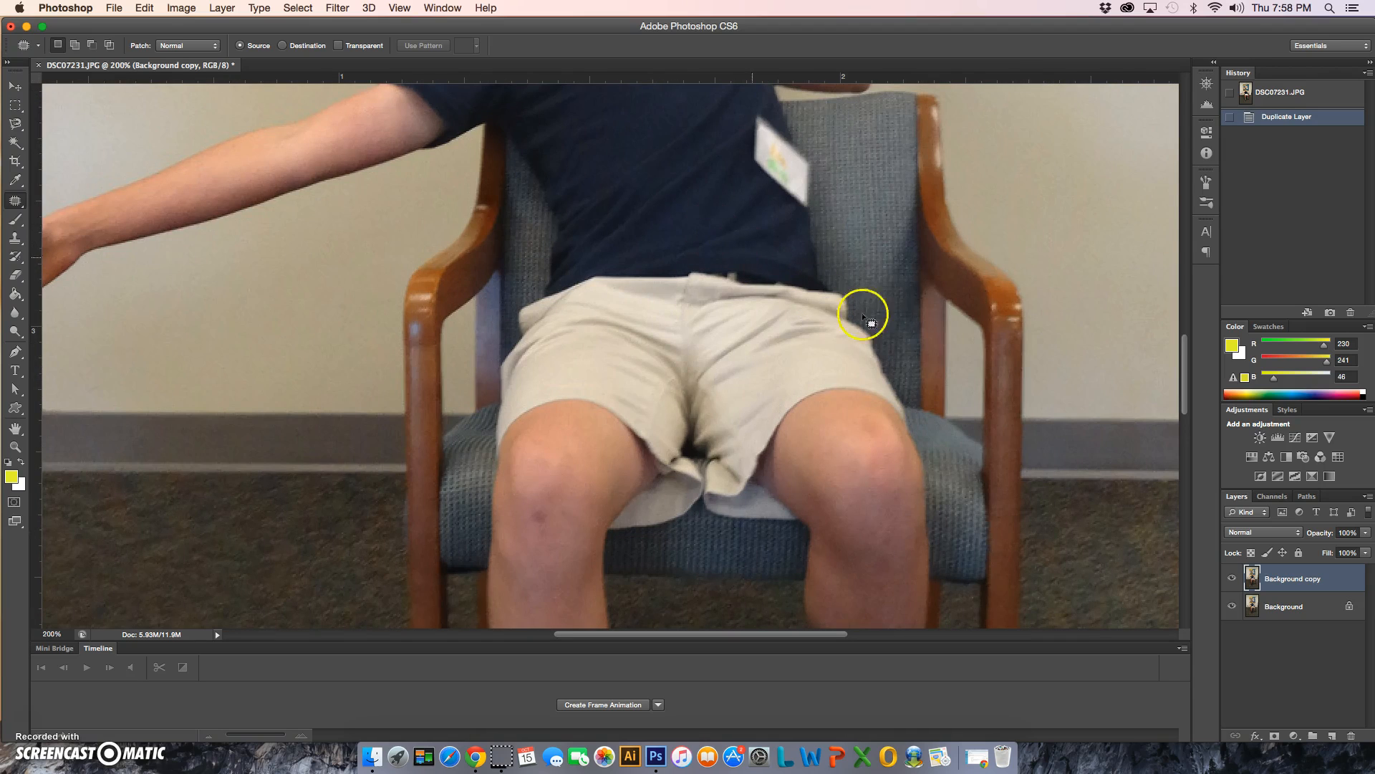
scroll(930, 341, up, 3)
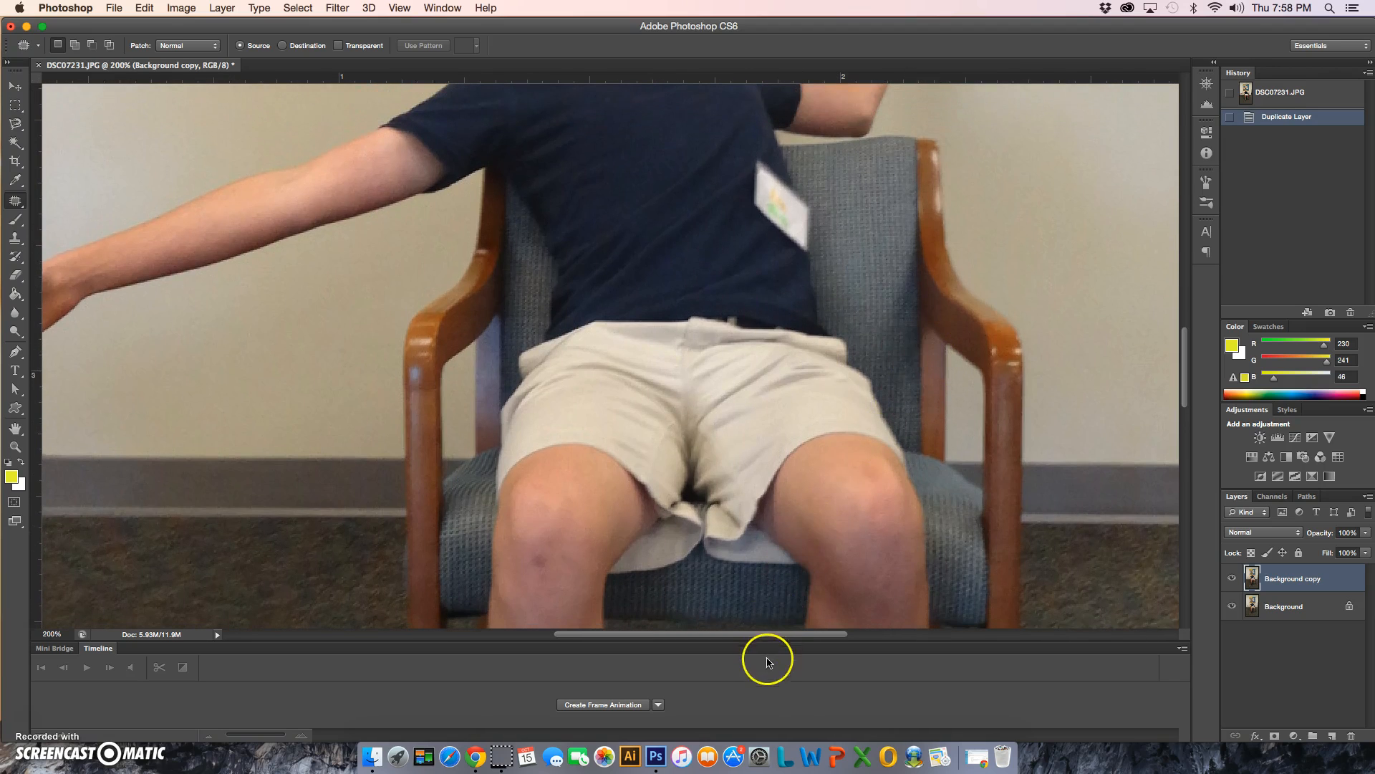
drag(765, 640, 801, 637)
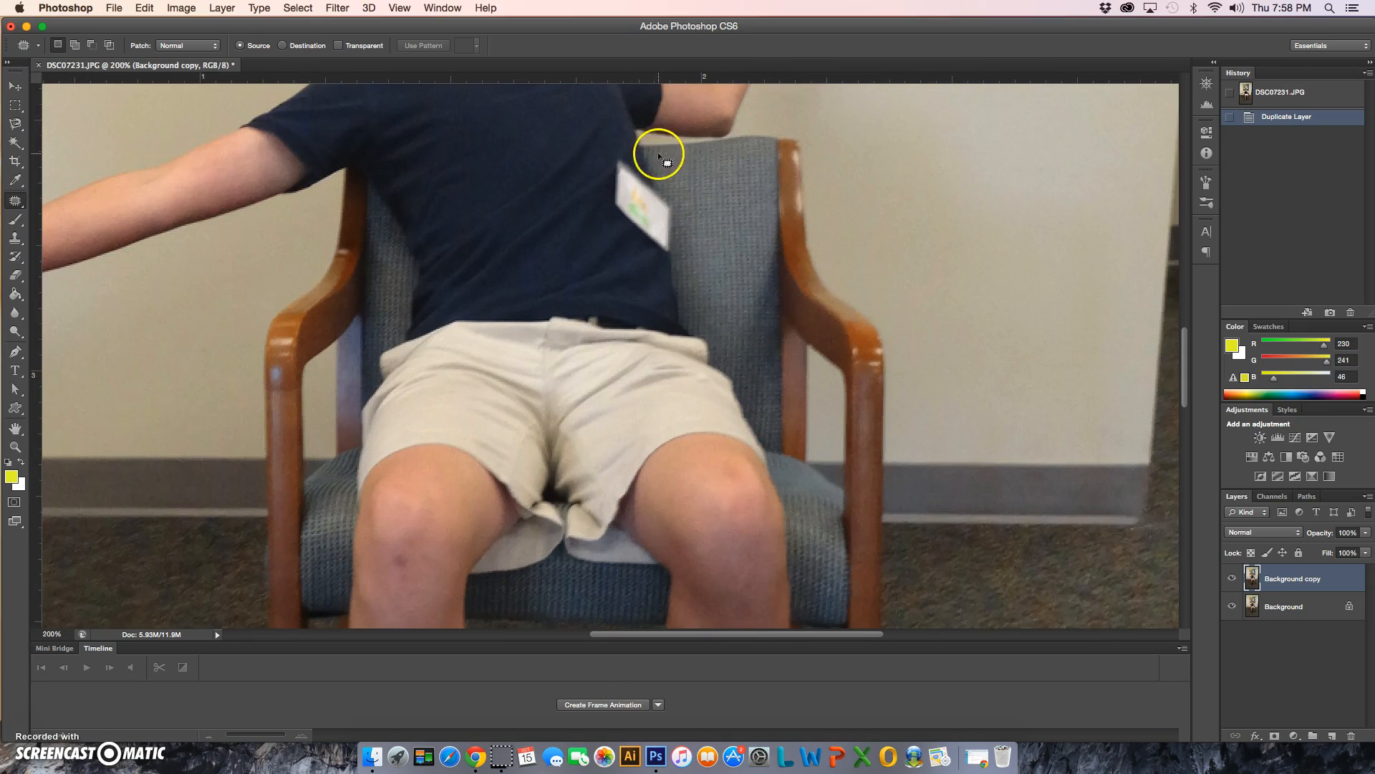
drag(642, 142, 641, 142)
drag(646, 144, 644, 144)
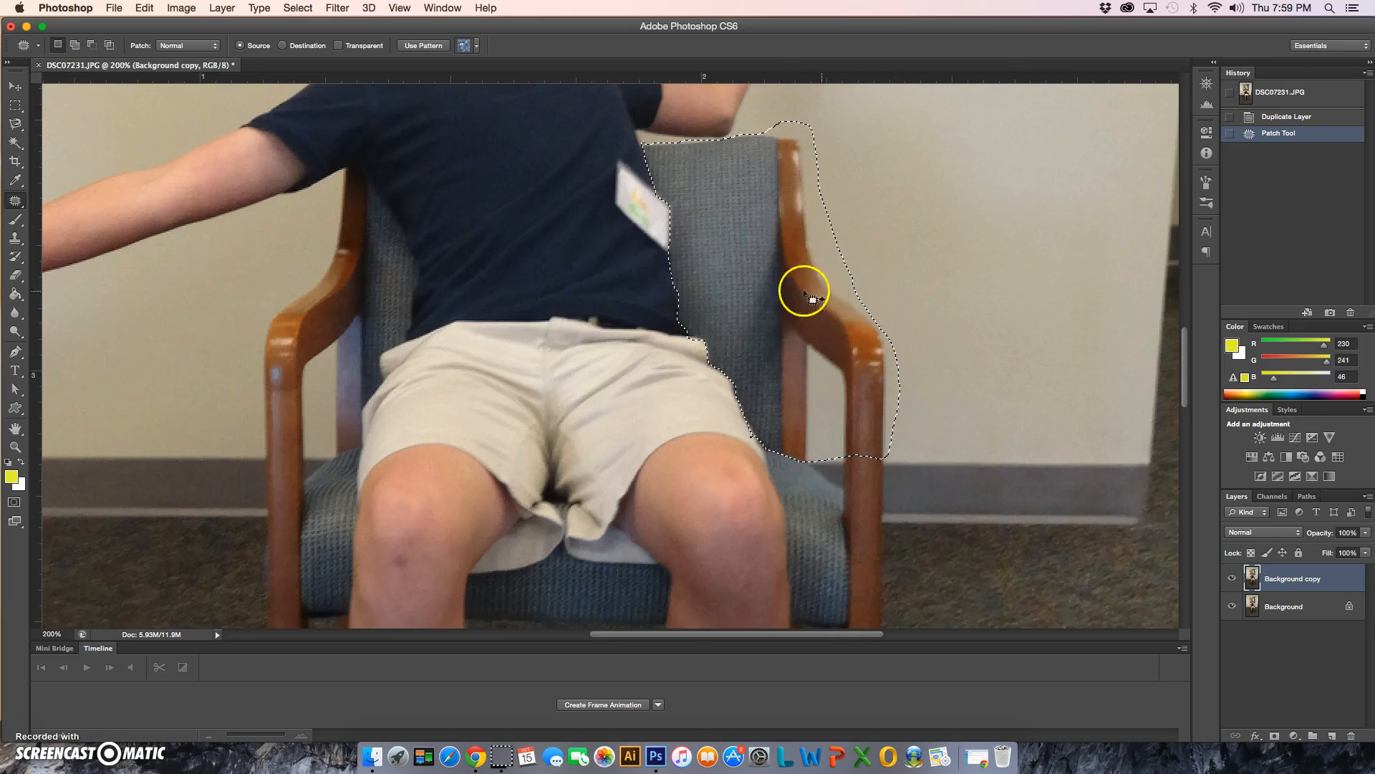
drag(786, 299, 988, 288)
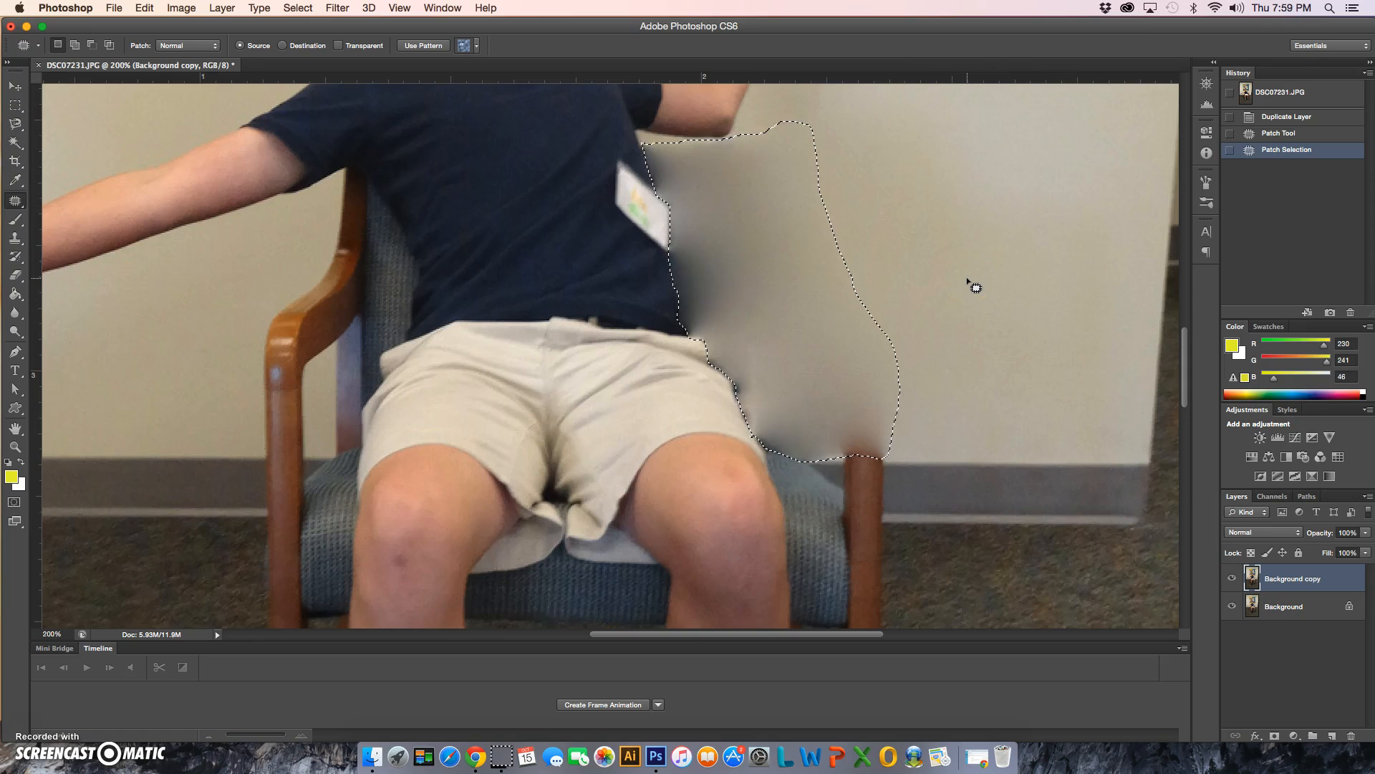
key(super+z)
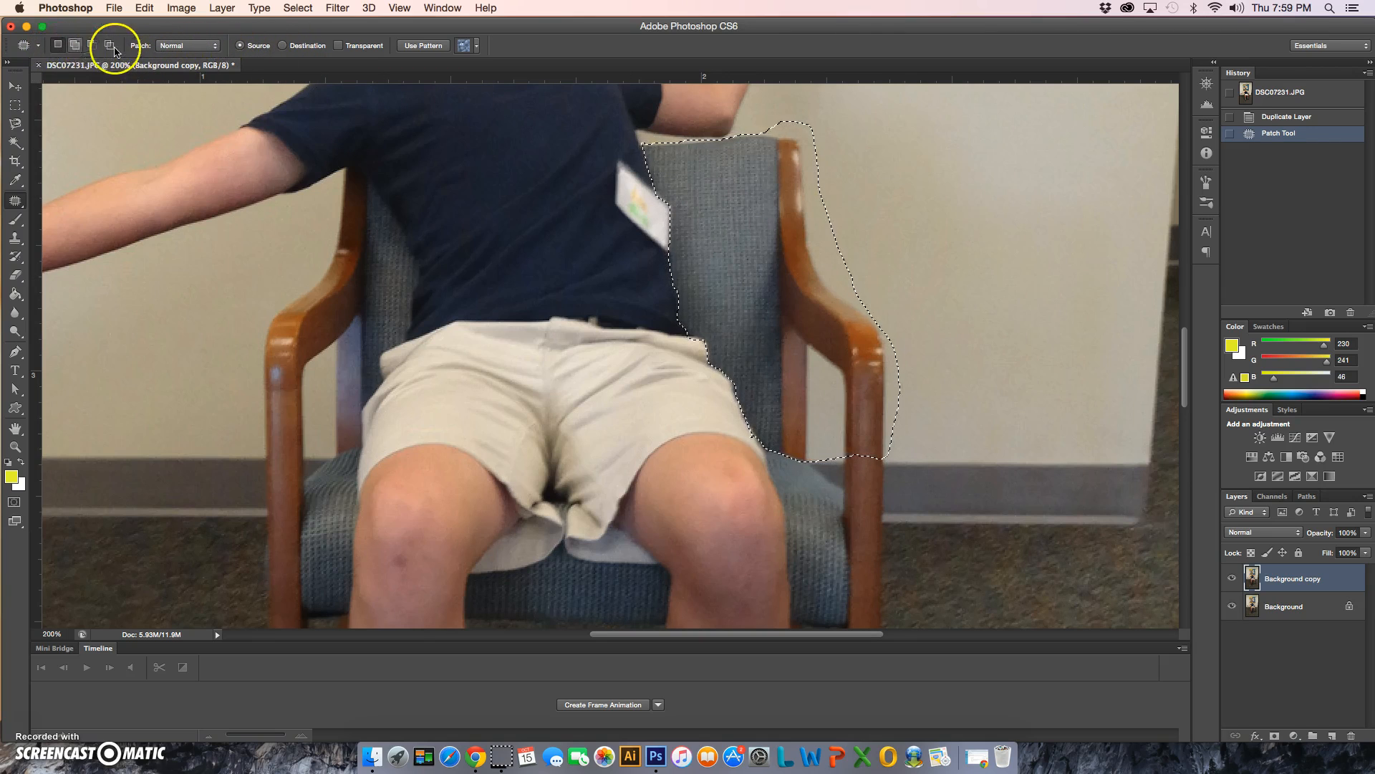
Step: Set the patch mode to Content-Aware, try twice to patch the outlined chair area from the plain wall, and undo each attempt
click(75, 46)
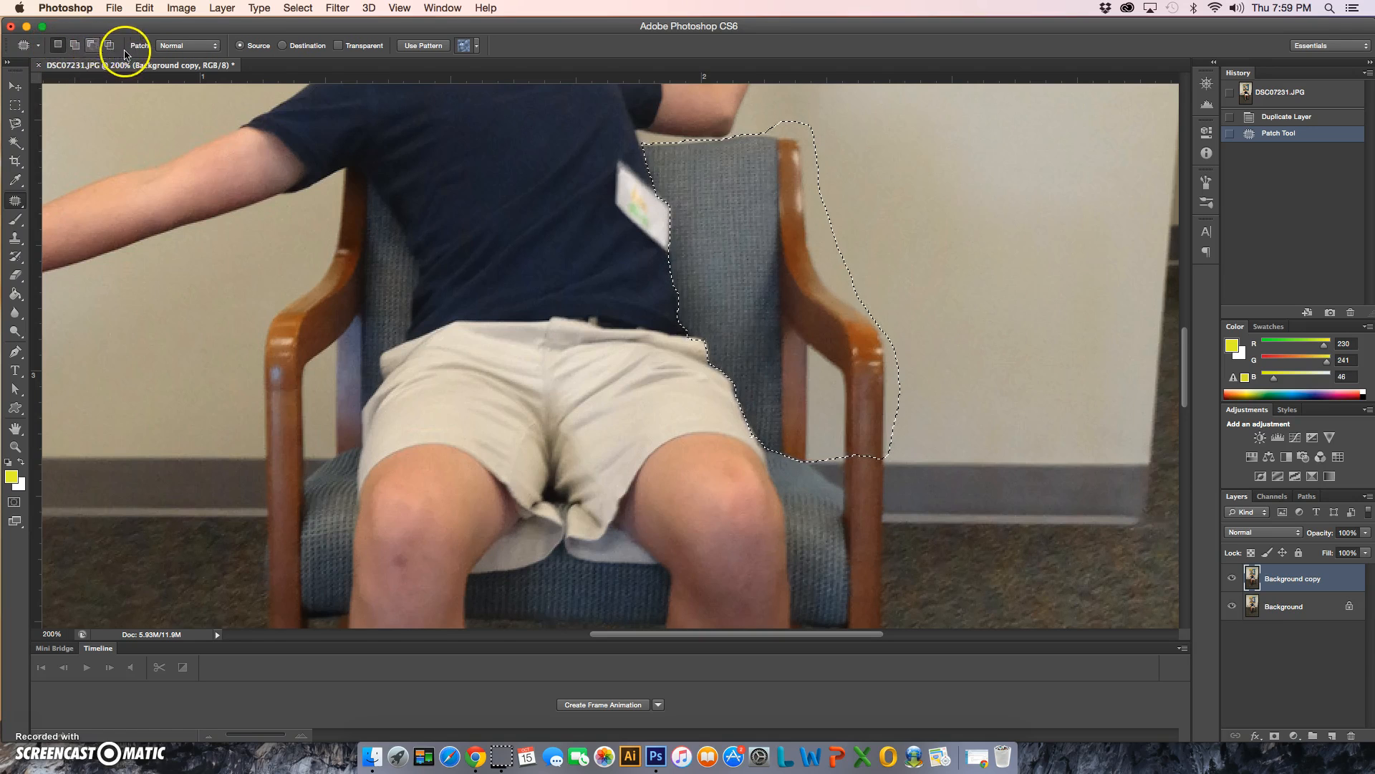
click(172, 46)
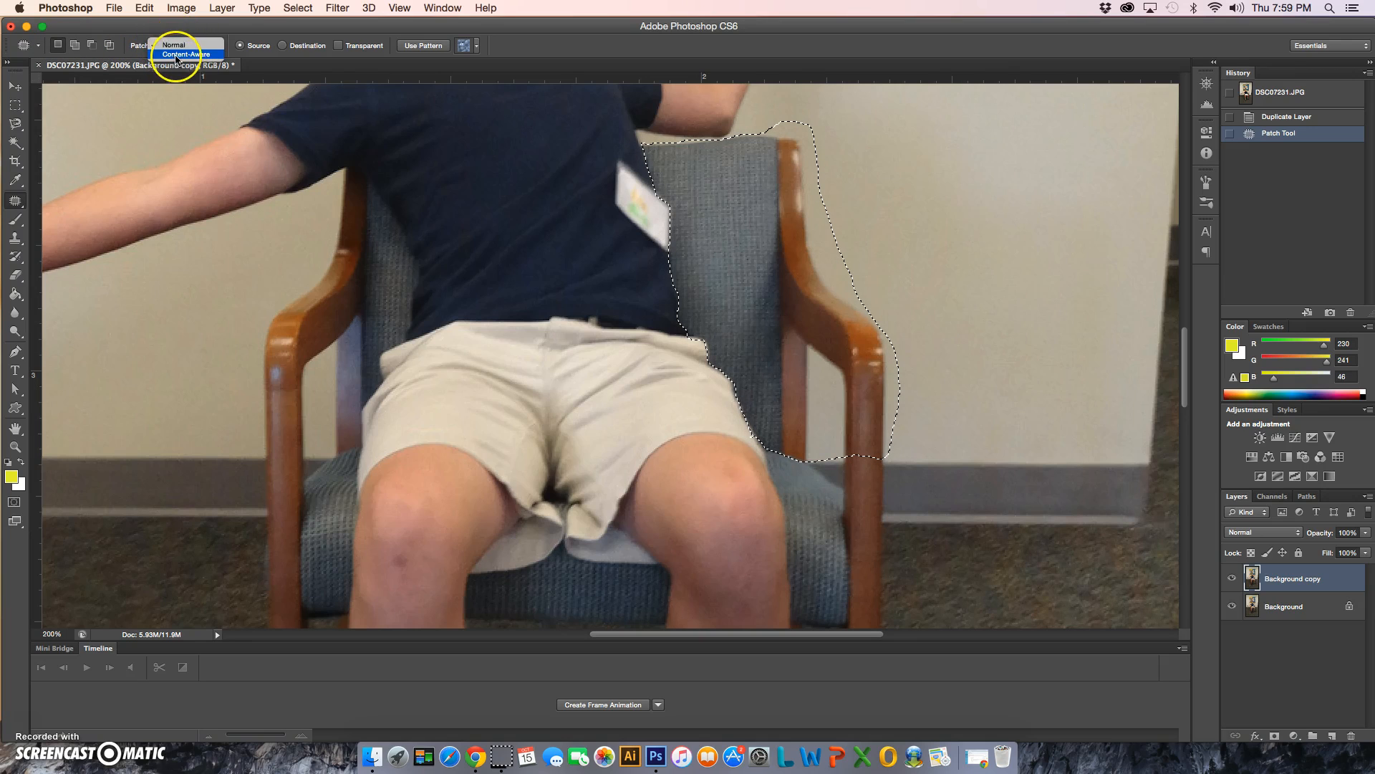
click(177, 54)
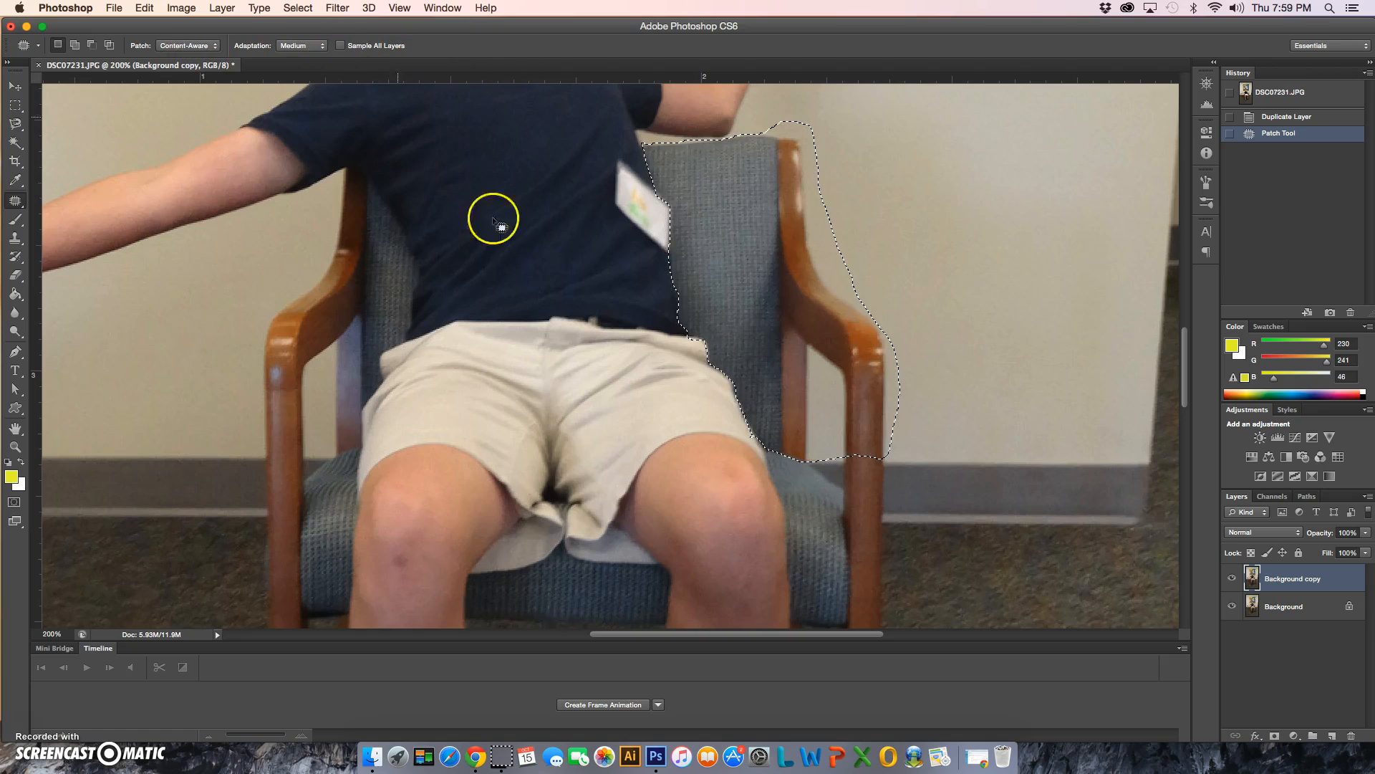
drag(781, 298, 976, 298)
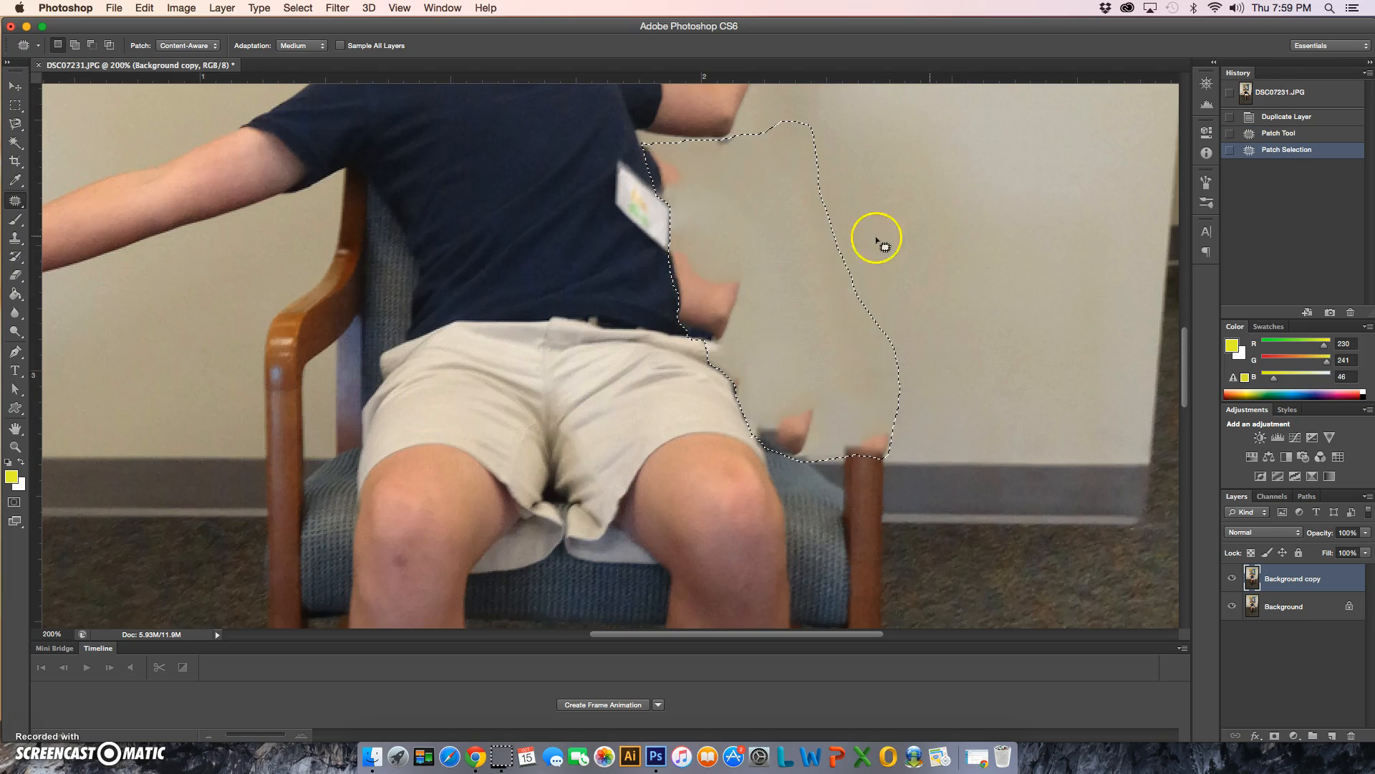
key(super+z)
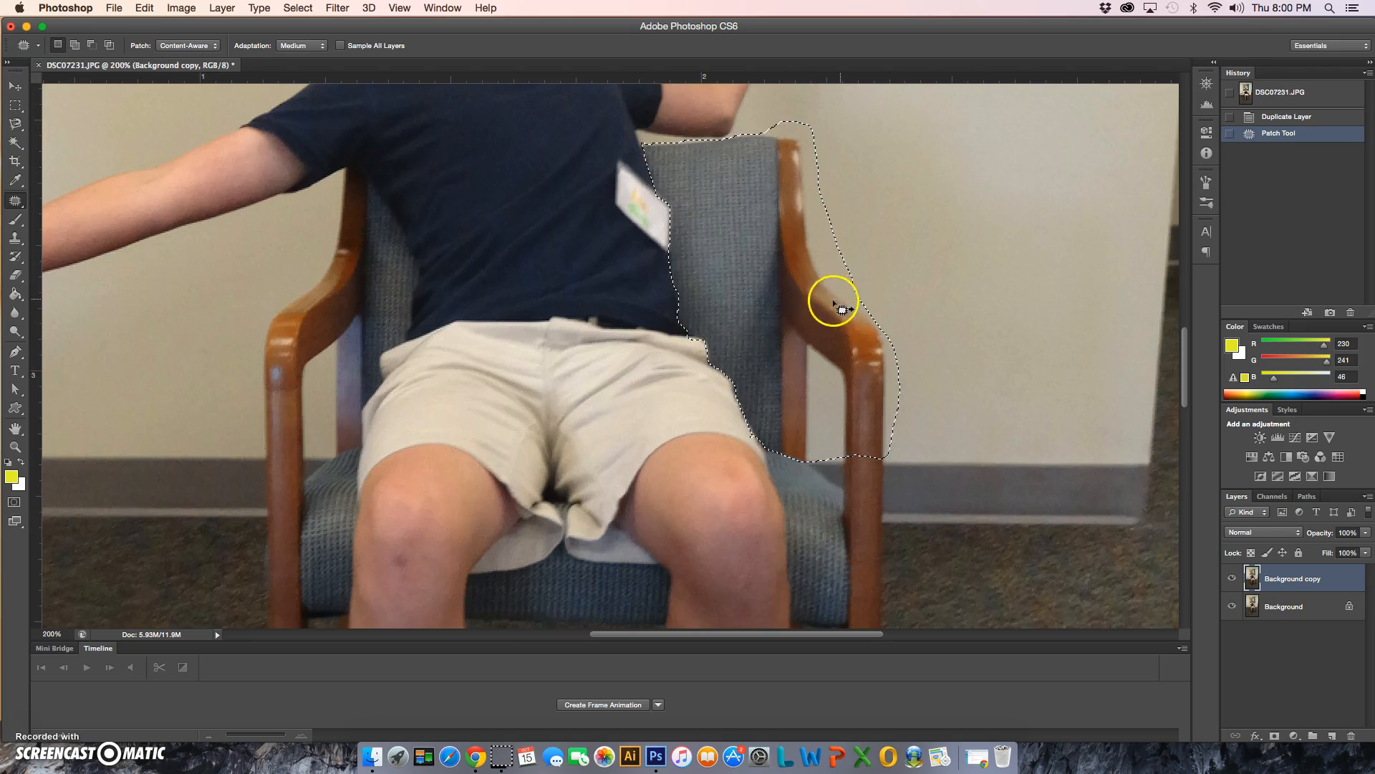
drag(857, 353, 1064, 350)
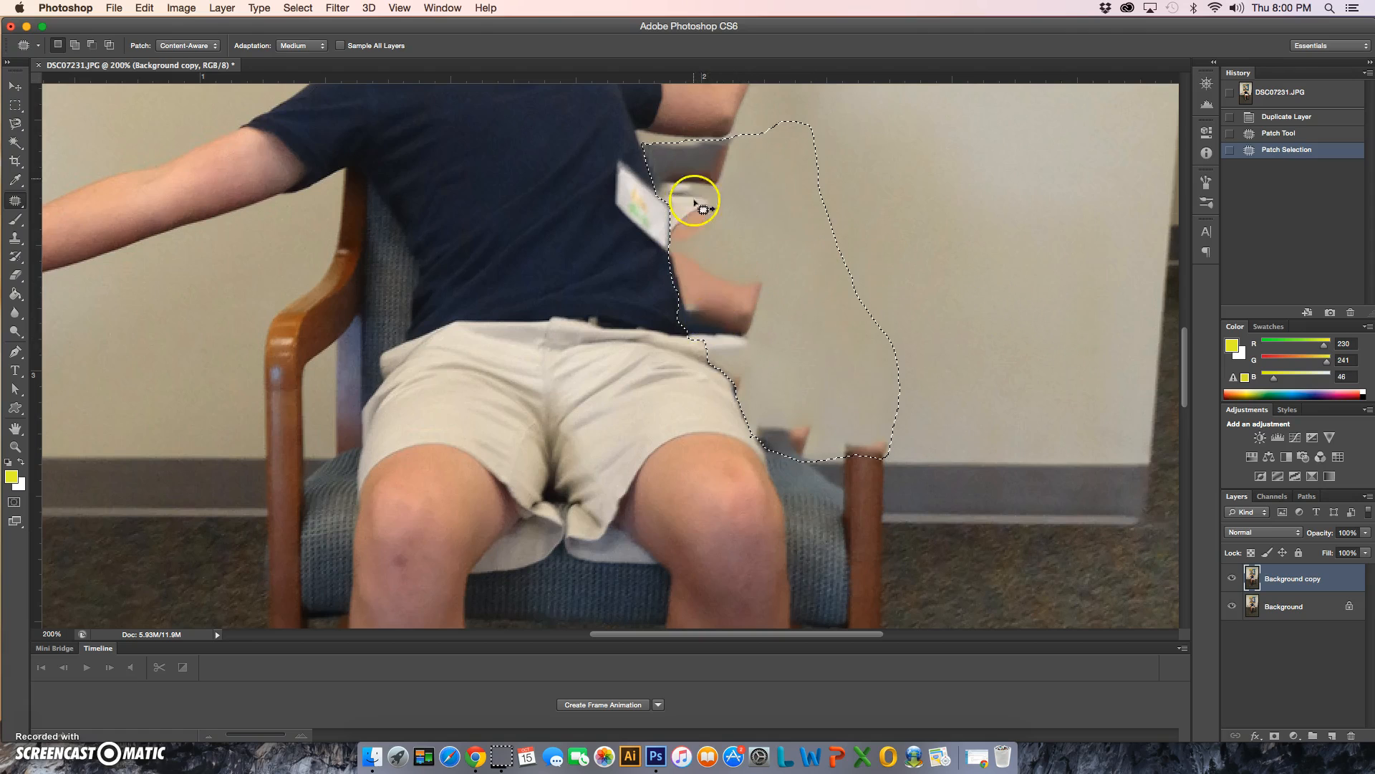
key(super+z)
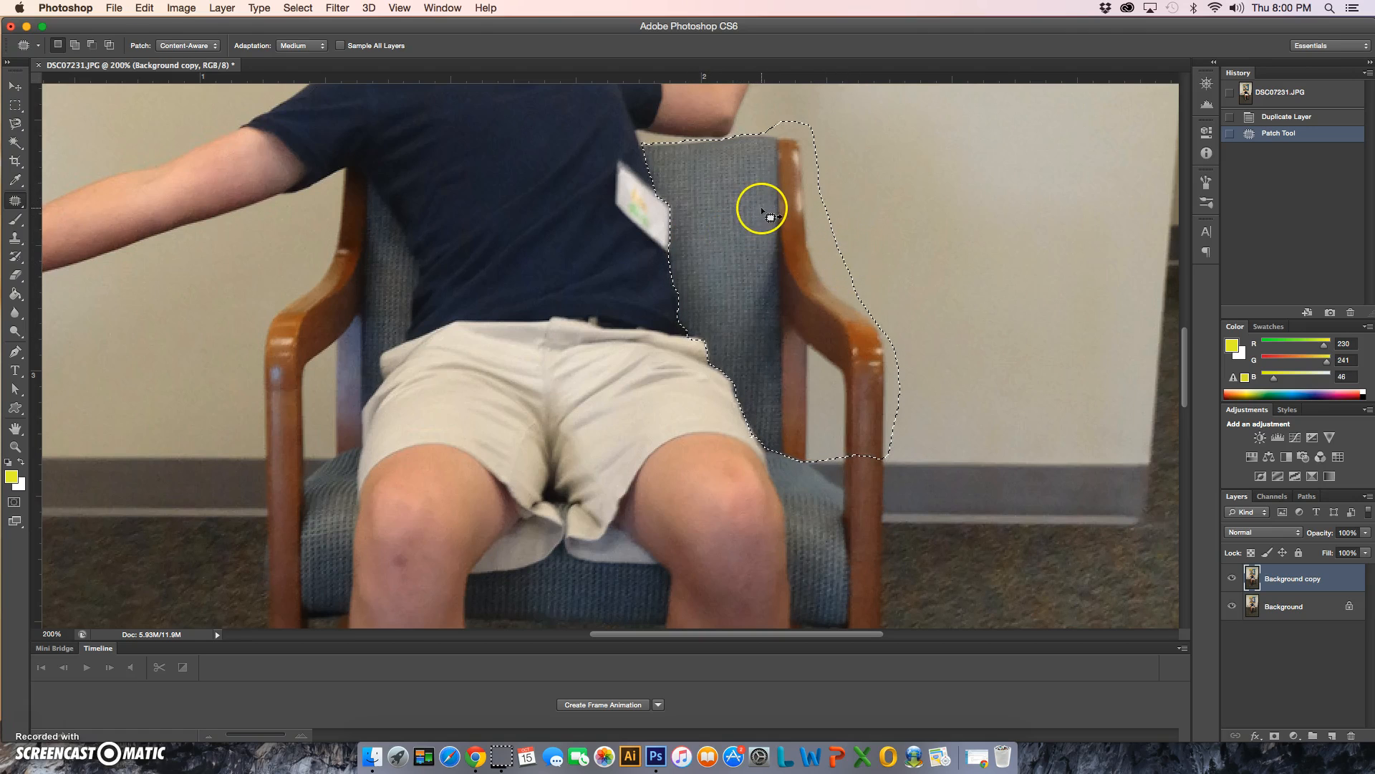
Step: Return the patch mode to Normal, try patching the outlined chair area with Destination and again with Source, undoing both attempts
click(179, 45)
click(174, 38)
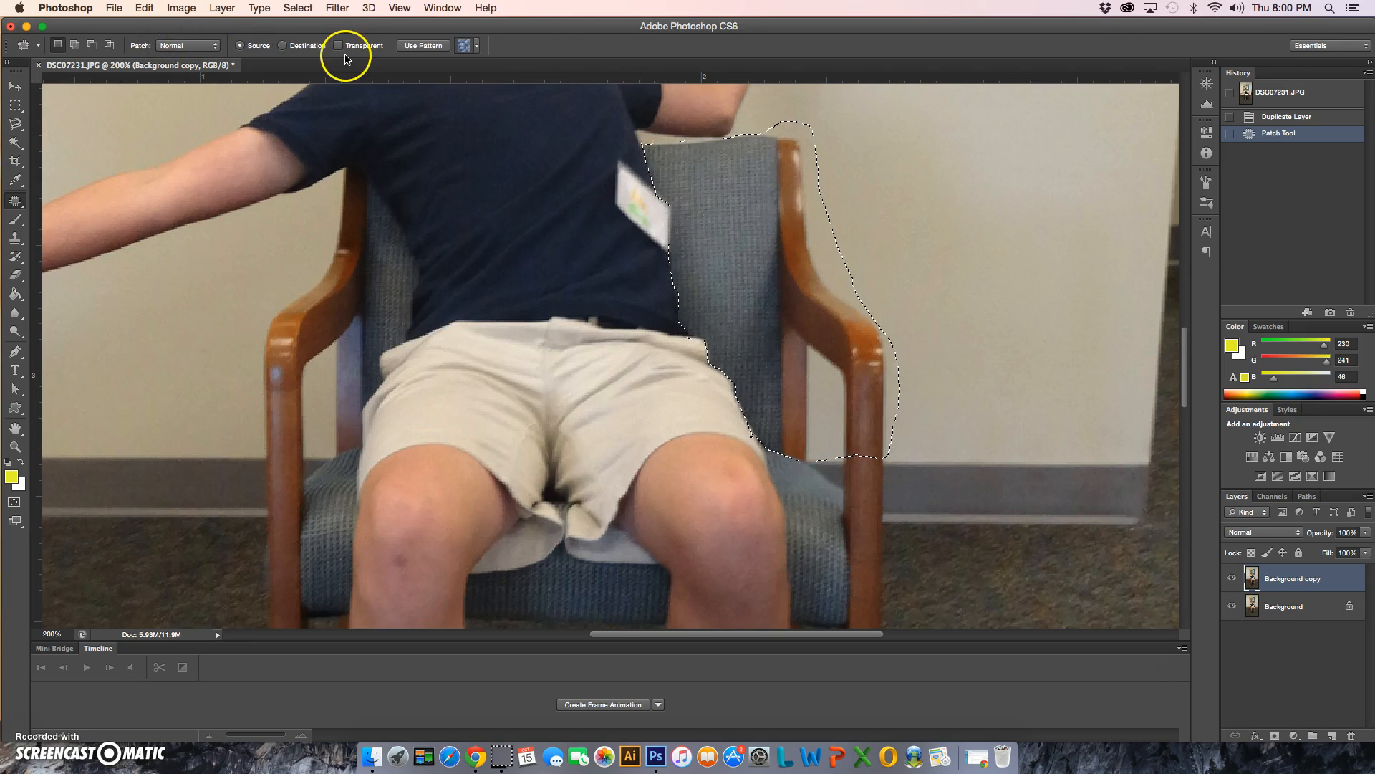
click(282, 47)
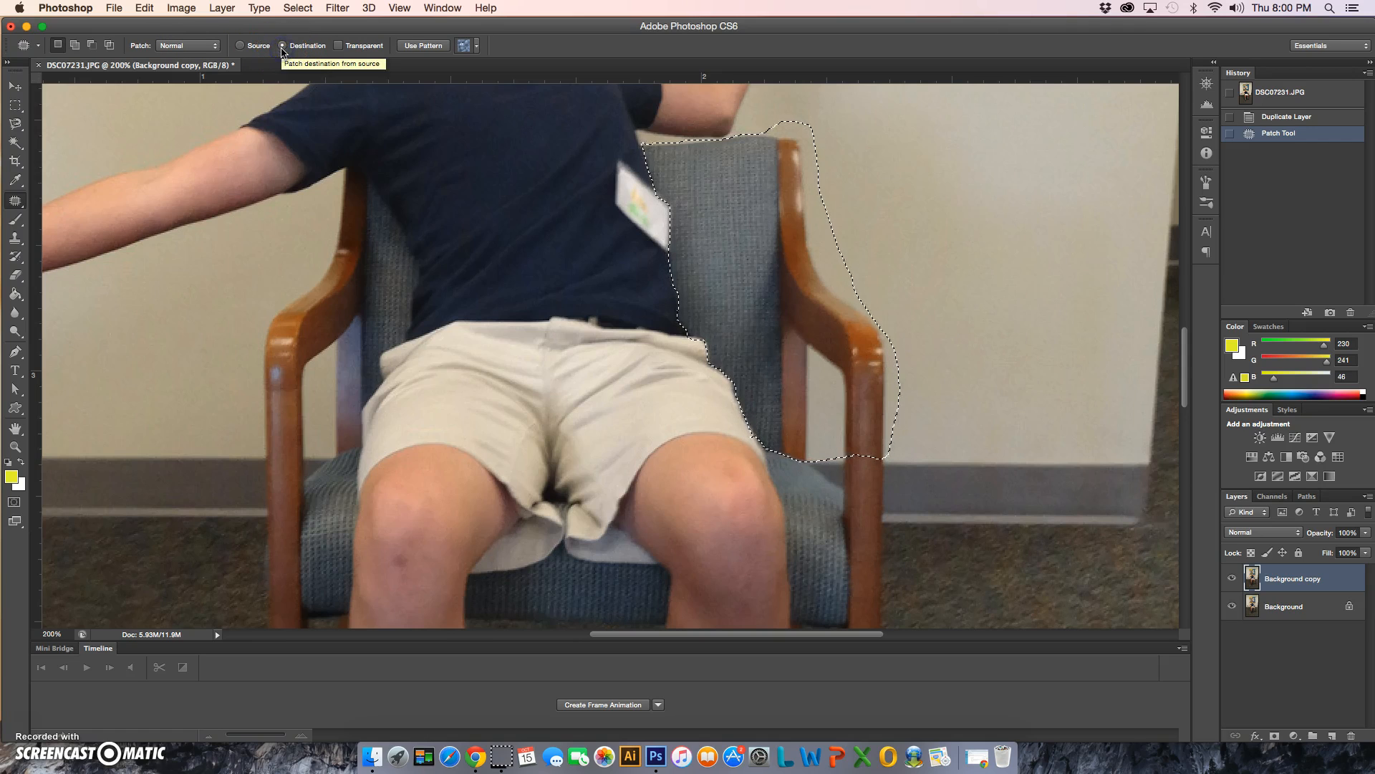
drag(734, 226, 687, 225)
key(super+z)
click(252, 45)
drag(654, 191, 934, 245)
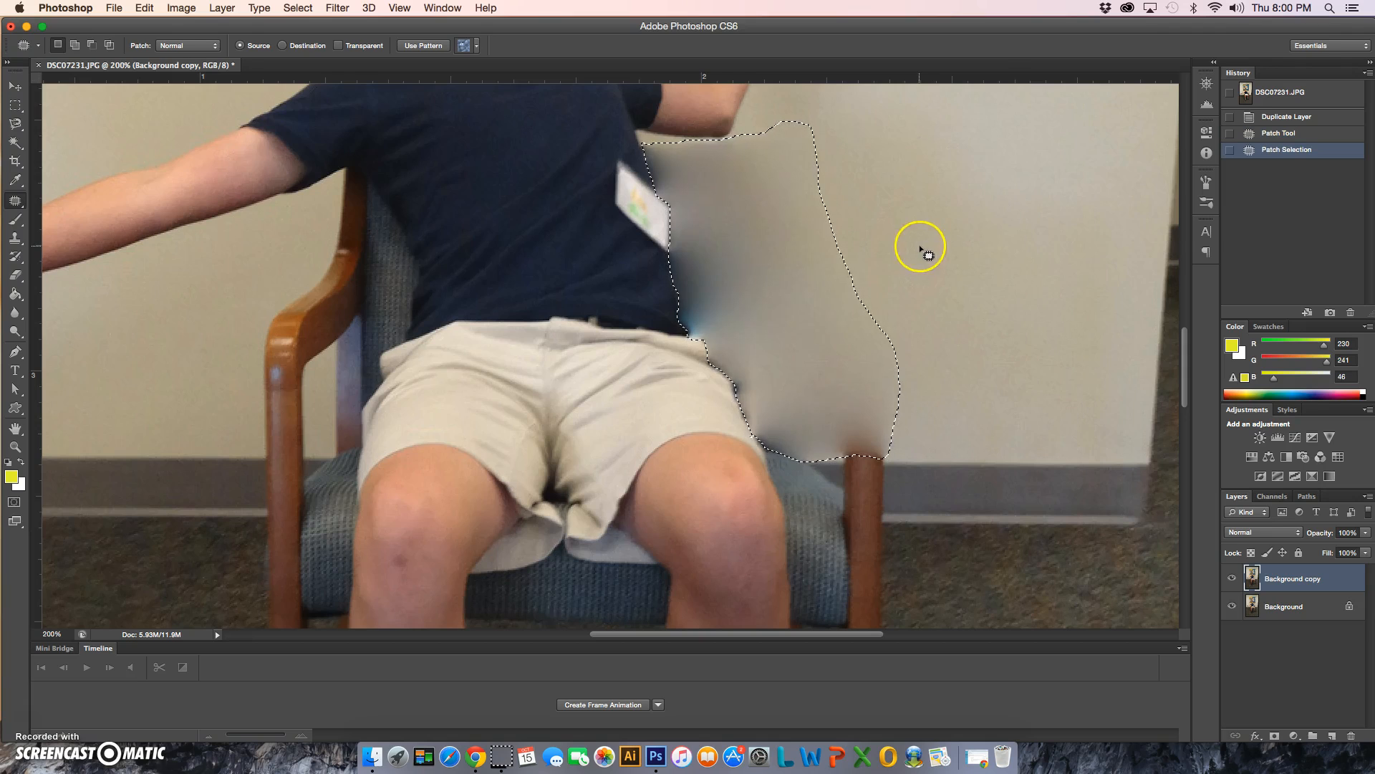
key(super+z)
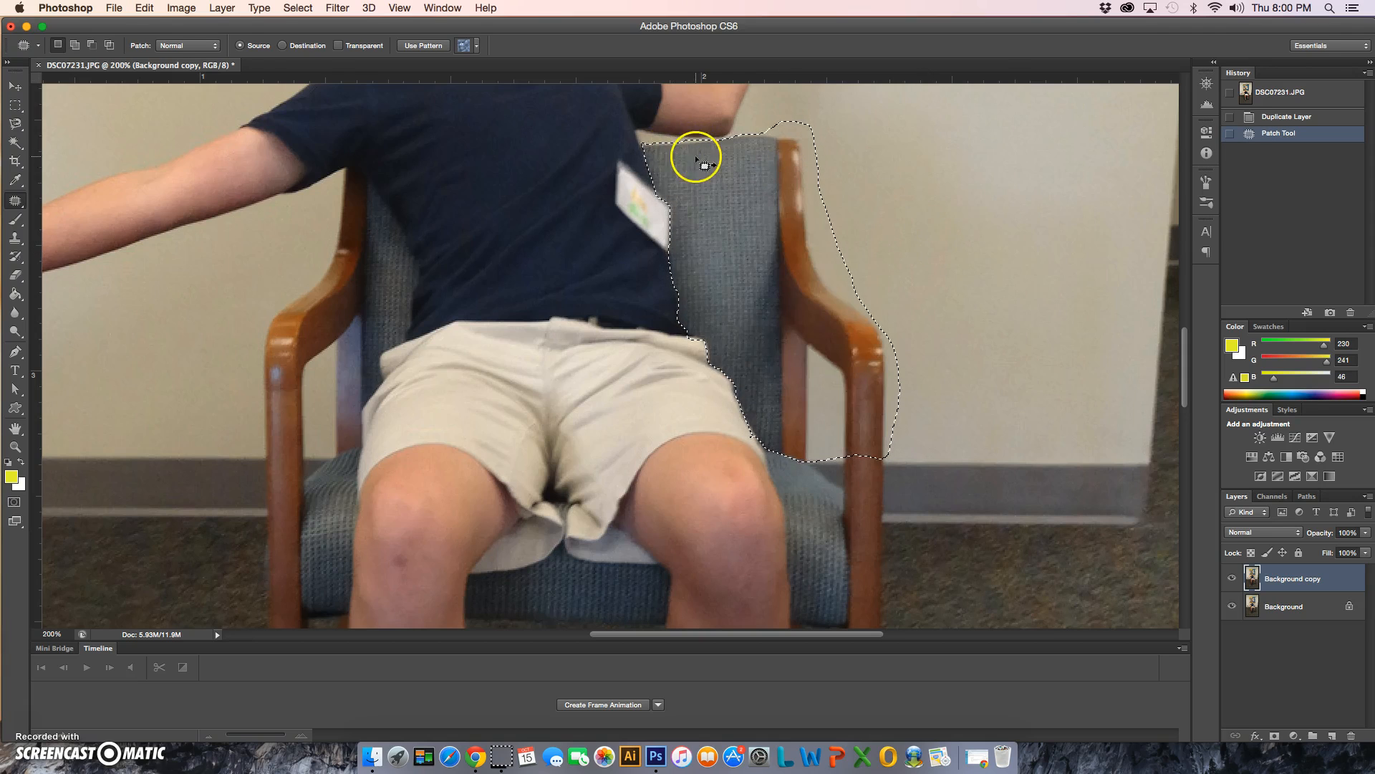
Step: Cover the upper corner of the chair back with an outlined piece of plain wall using the Content-Aware Move tool, then deselect
click(14, 204)
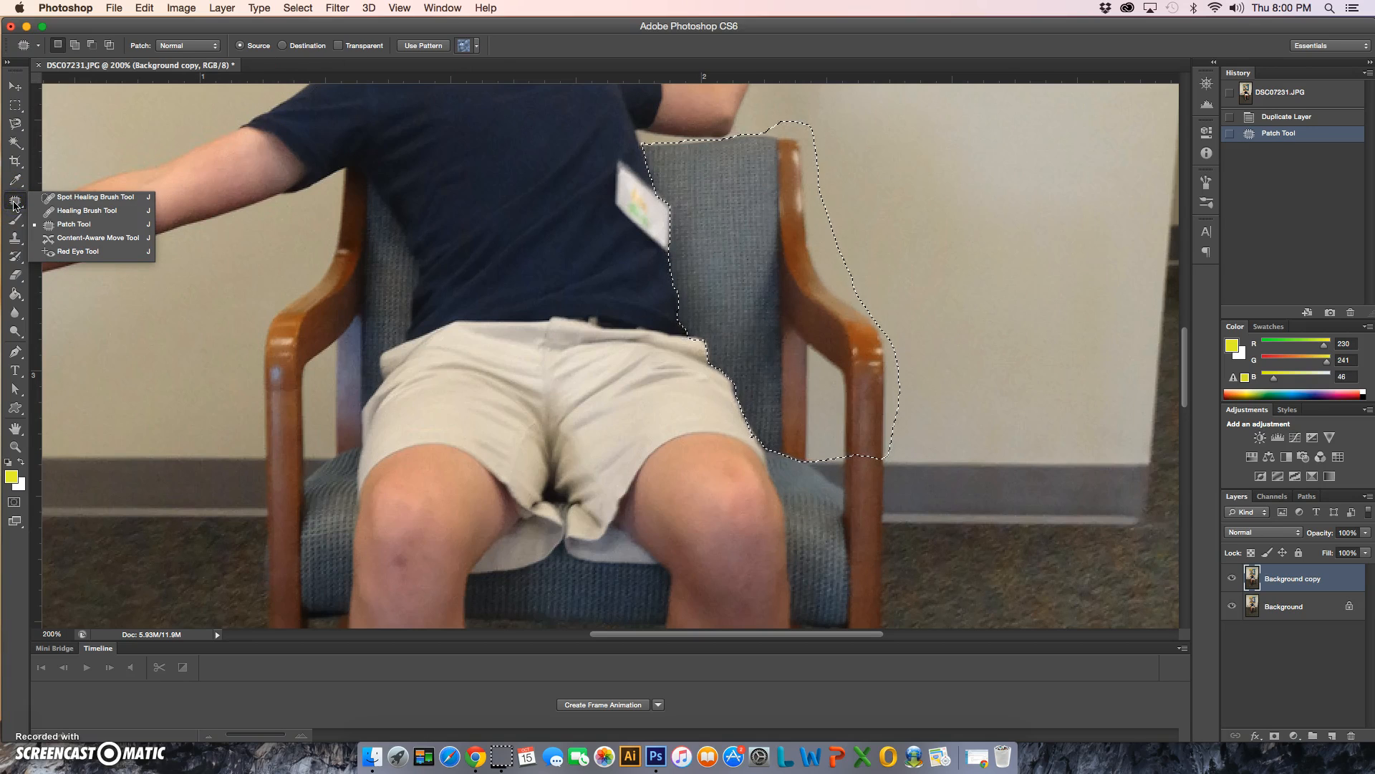
click(90, 238)
key(super+d)
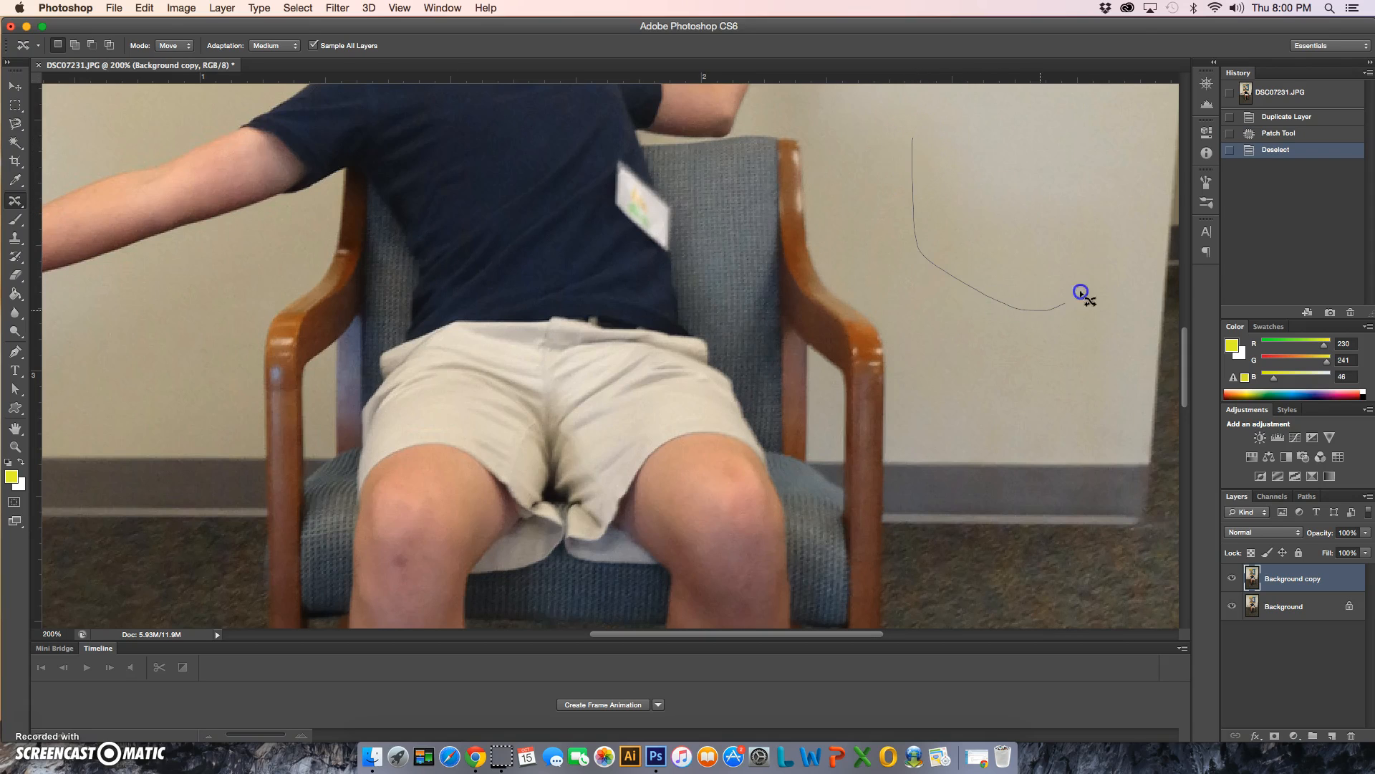
drag(915, 140, 916, 138)
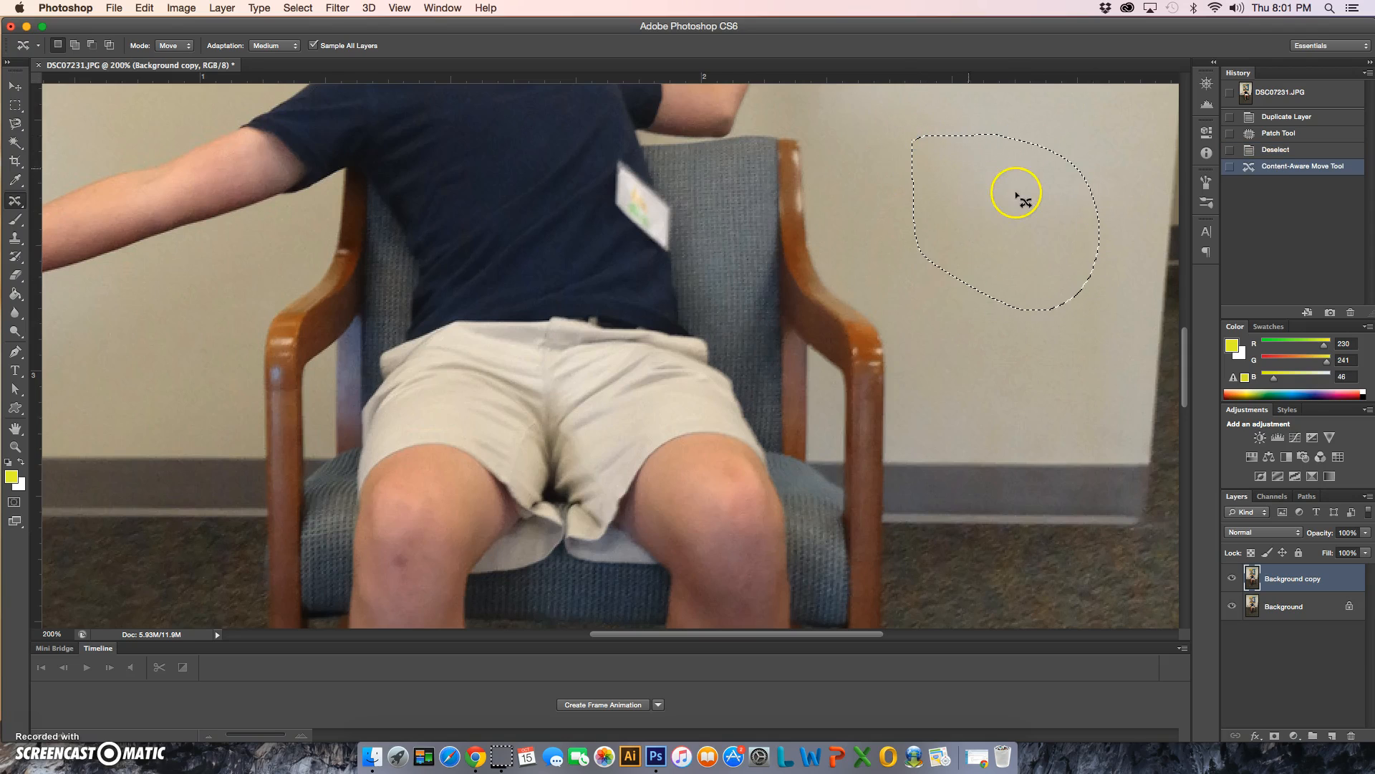
mouse_move(1020, 203)
mouse_down()
mouse_move(897, 227)
mouse_move(801, 213)
mouse_up()
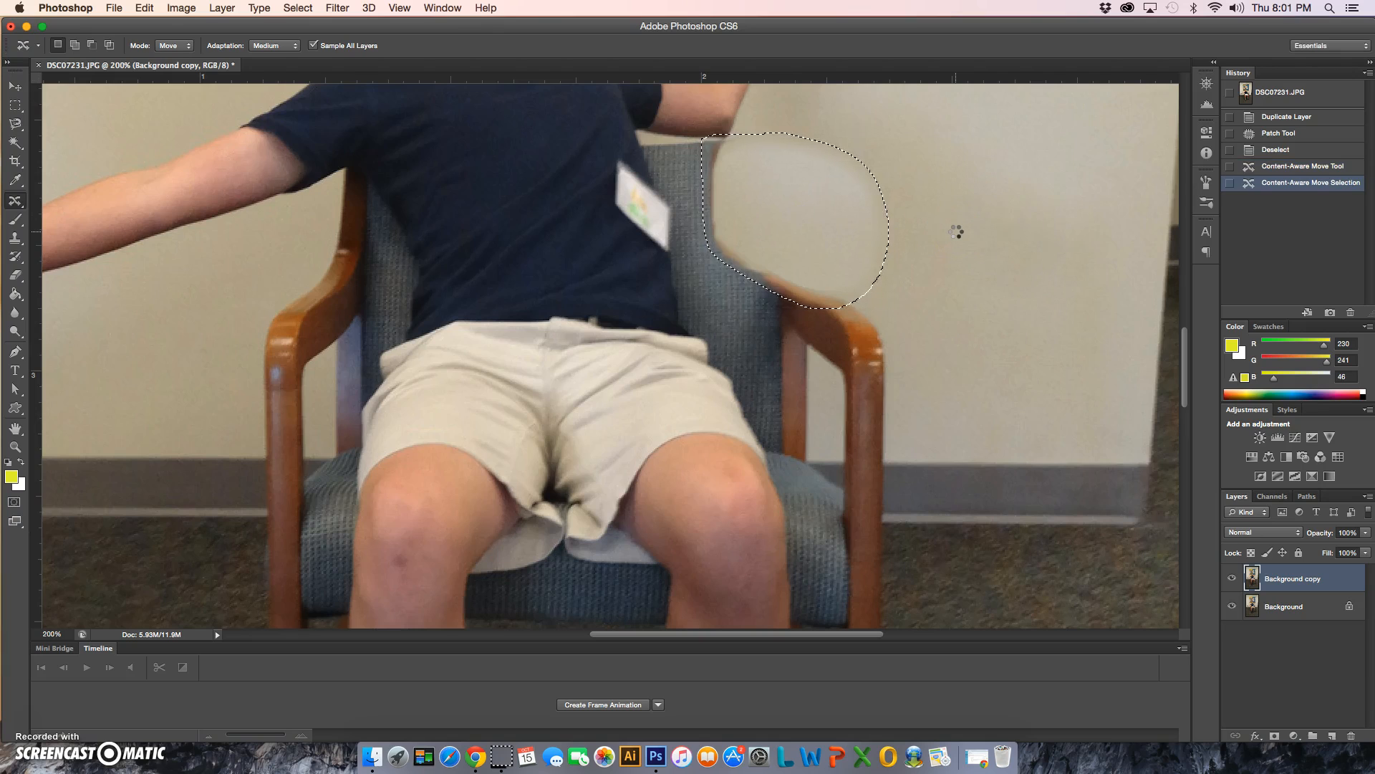
key(super+d)
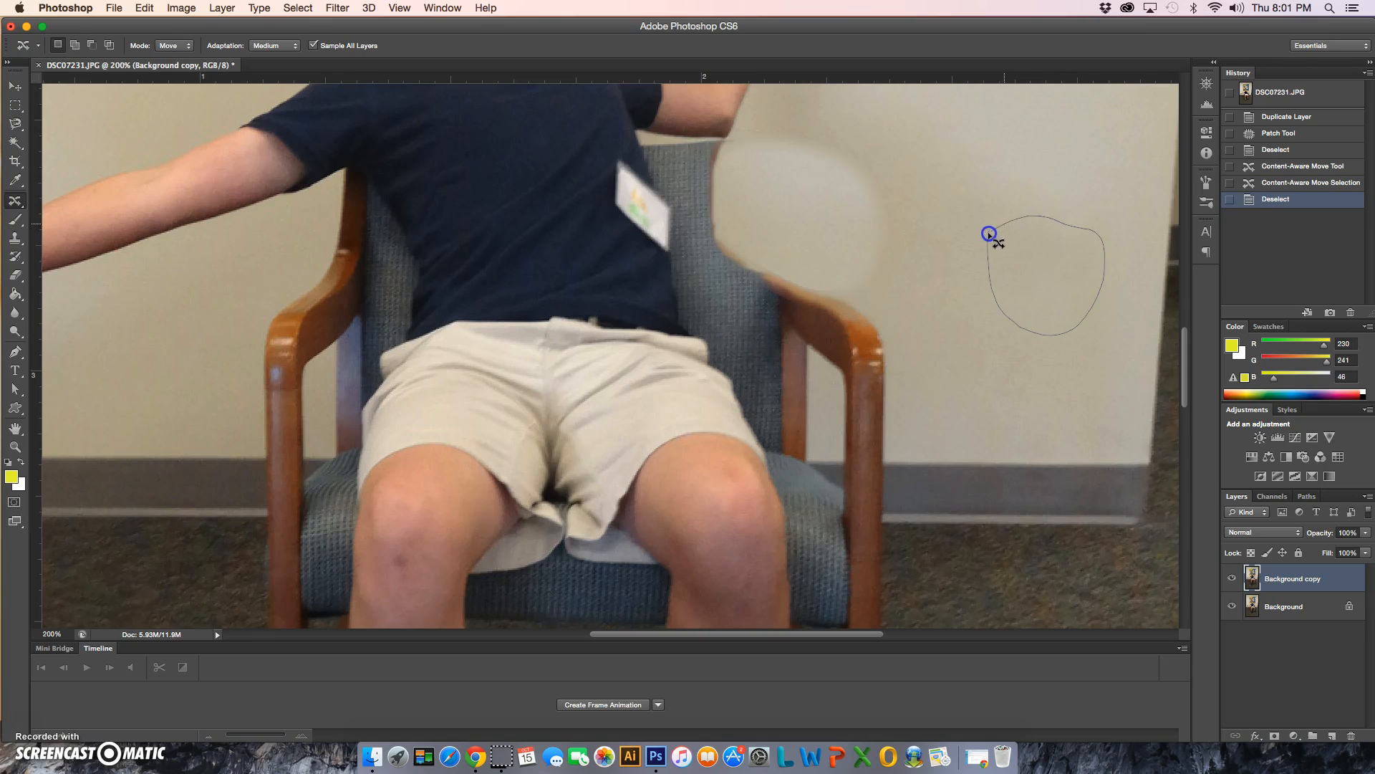
Step: Outline a smaller piece of plain wall, set Adaptation to Very Strict, move it over the armrest's front corner, and deselect
drag(989, 234, 987, 234)
click(184, 47)
click(184, 47)
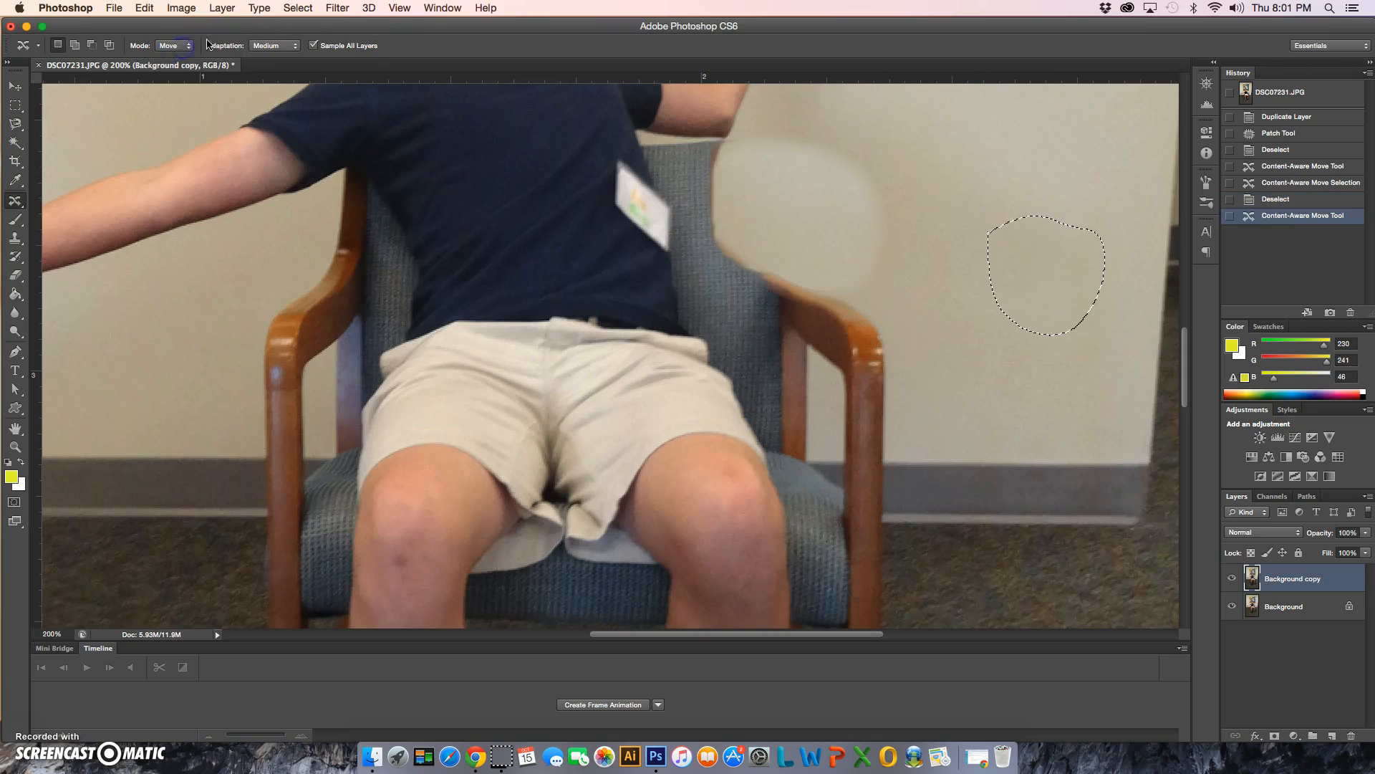
click(279, 46)
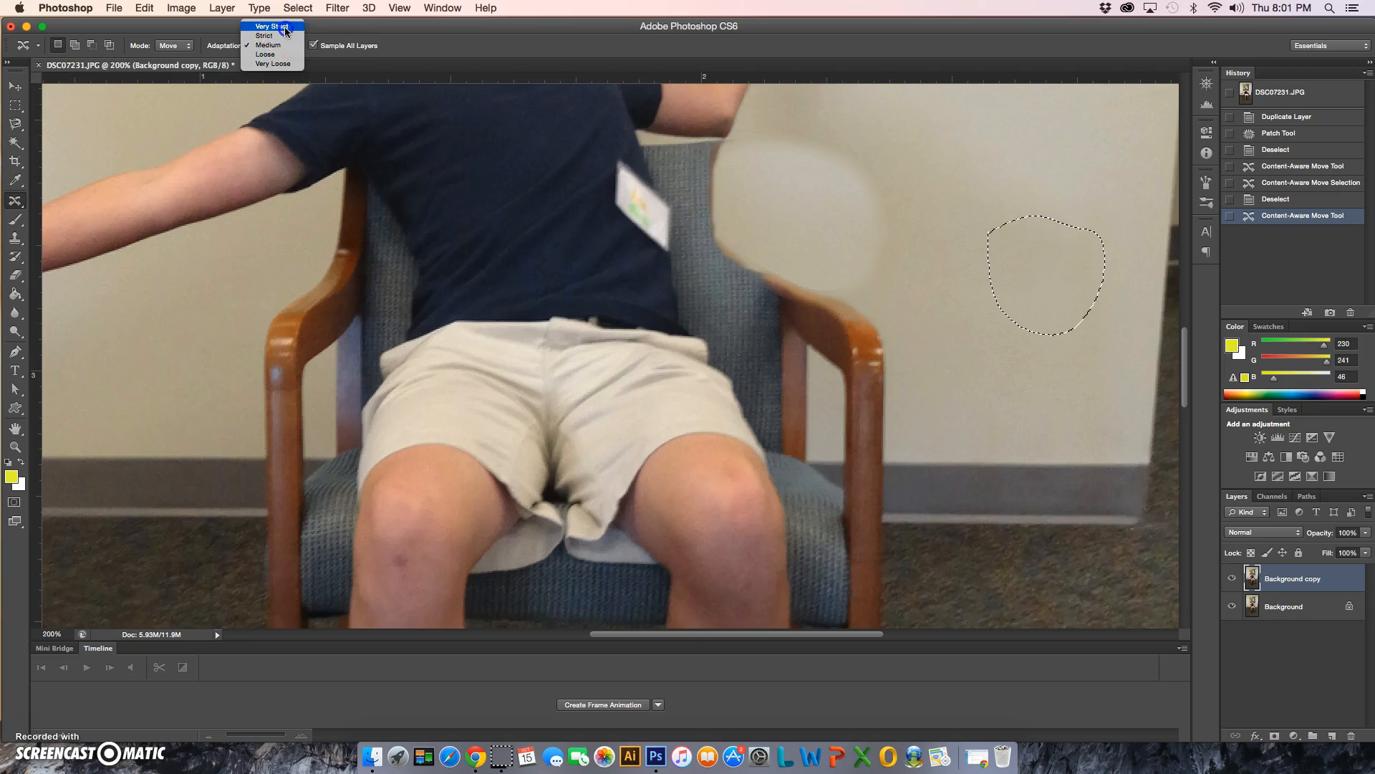
click(285, 26)
drag(1026, 274, 858, 336)
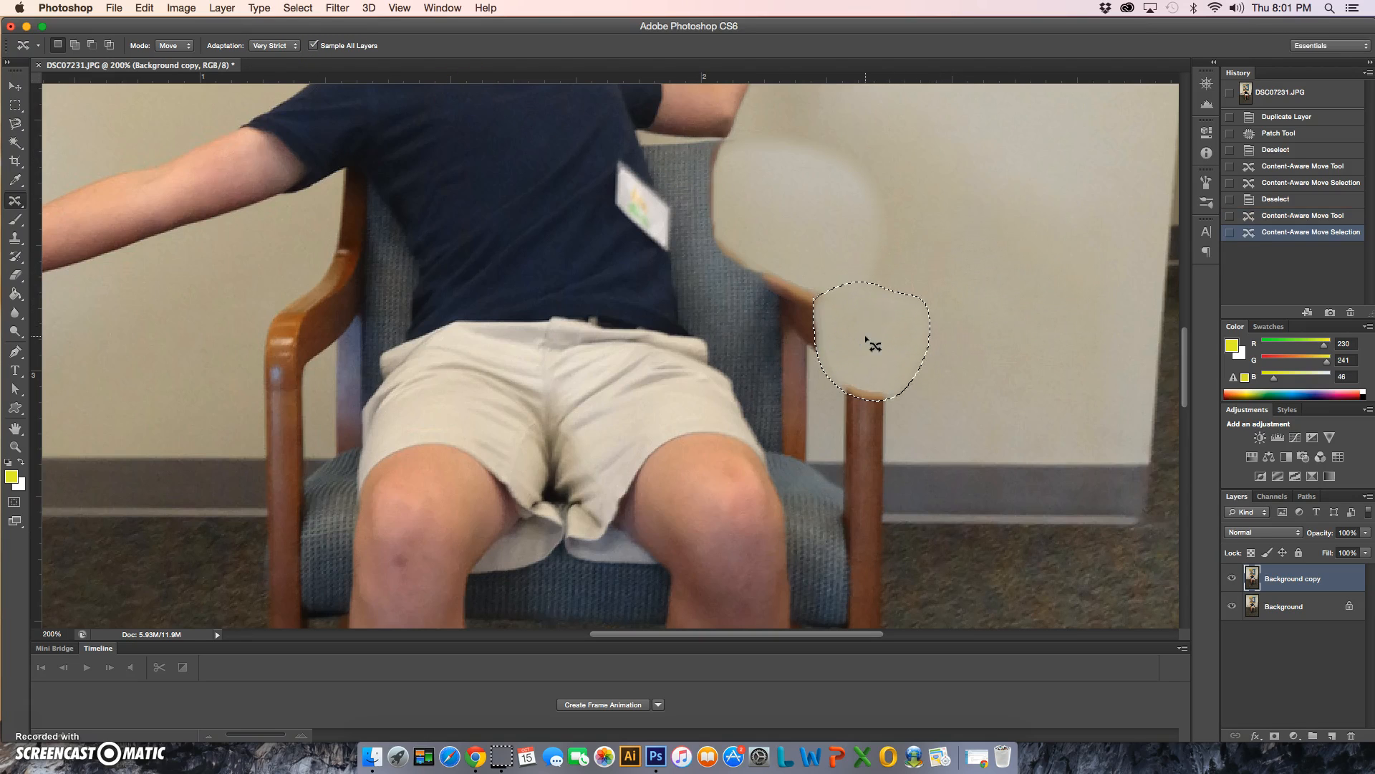
click(1000, 331)
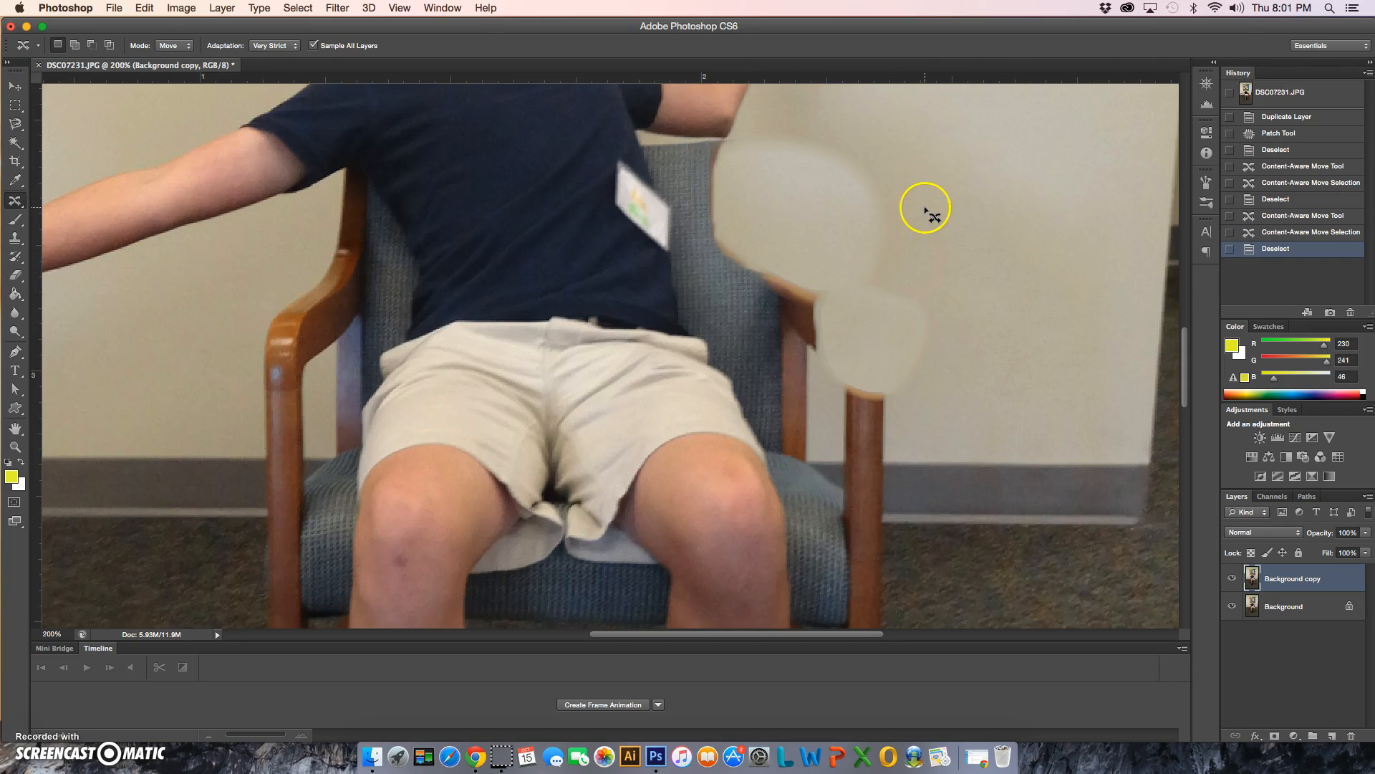
Step: Try the Spot Healing Brush on the photo's left armrest post with Content-Aware and Proximity Match, then revert all its strokes
click(16, 203)
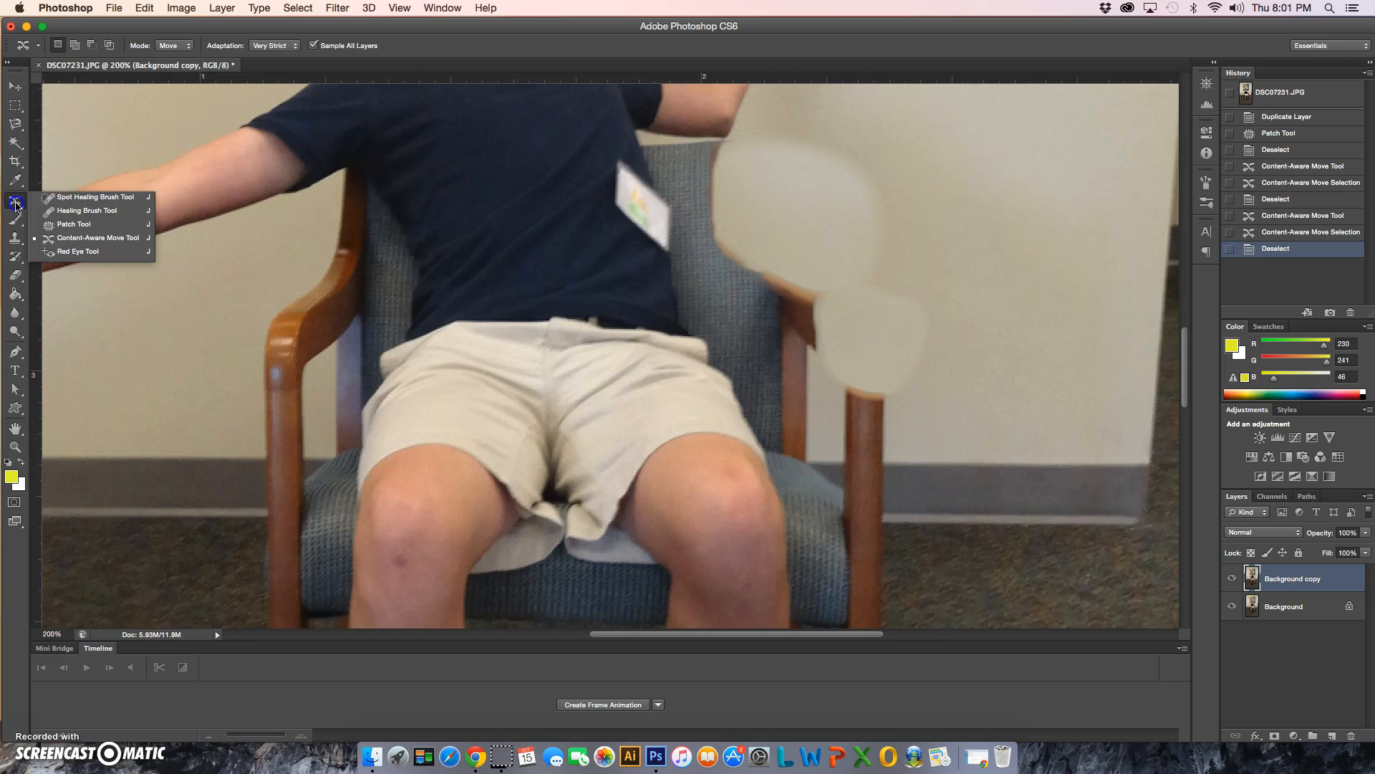
click(79, 198)
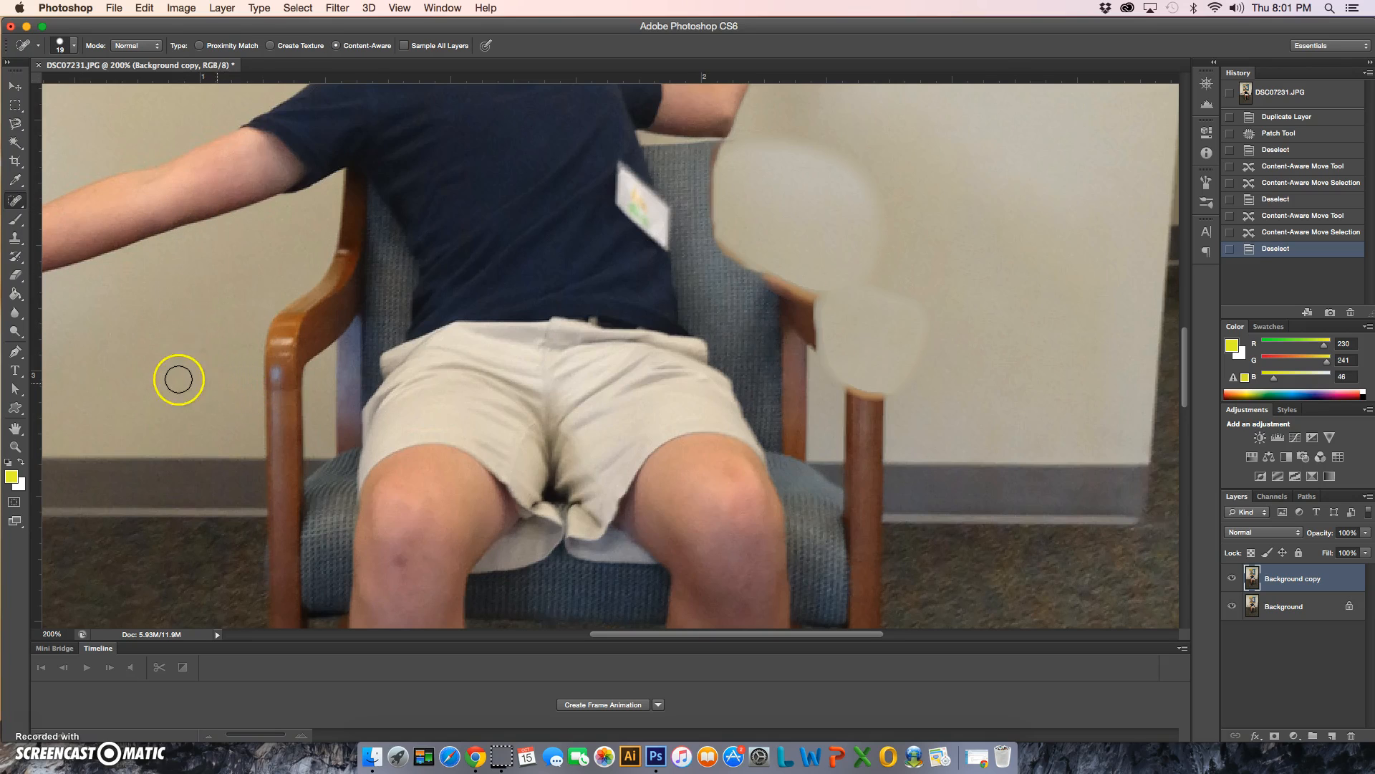
click(300, 411)
mouse_move(263, 412)
mouse_down()
mouse_move(233, 403)
mouse_move(288, 401)
mouse_up()
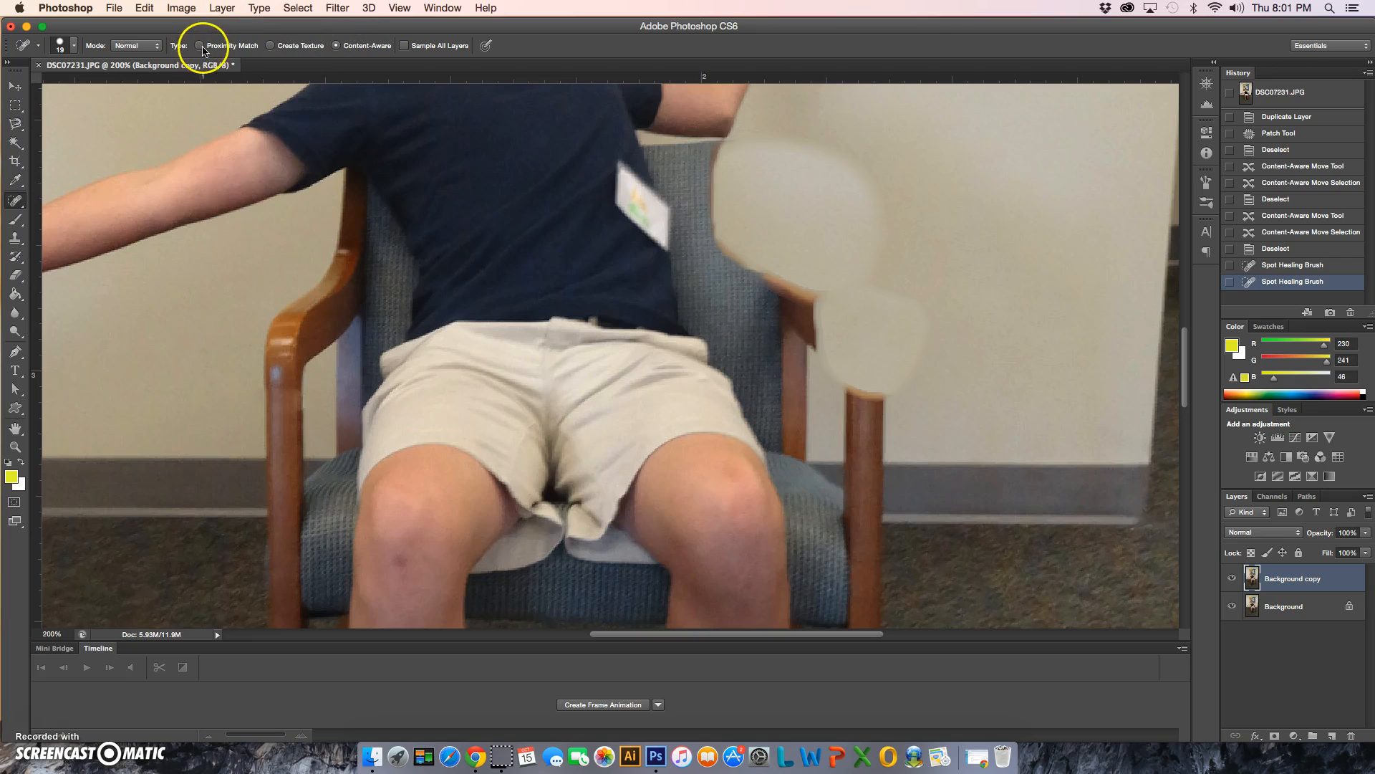
mouse_move(294, 394)
mouse_down()
mouse_move(244, 391)
mouse_move(260, 362)
mouse_move(282, 391)
mouse_up()
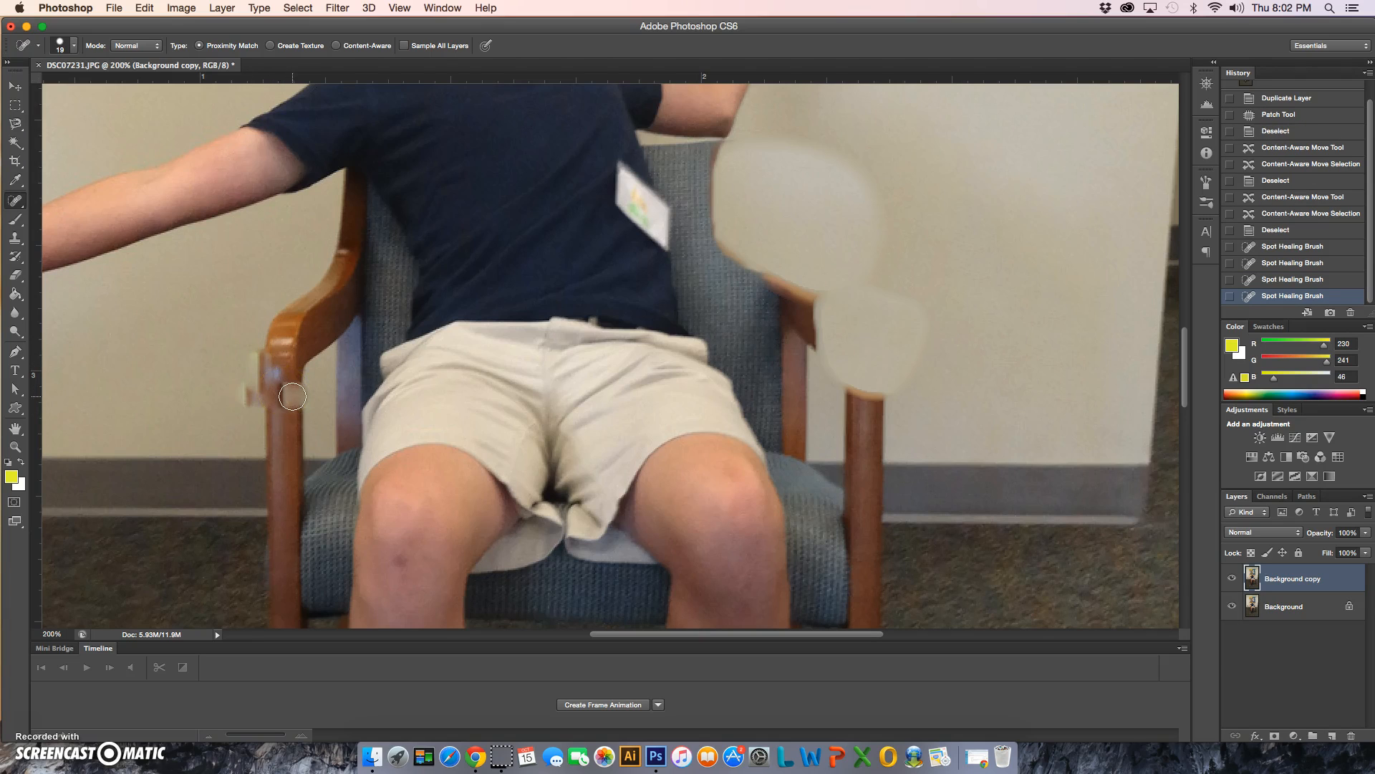
key(super+z)
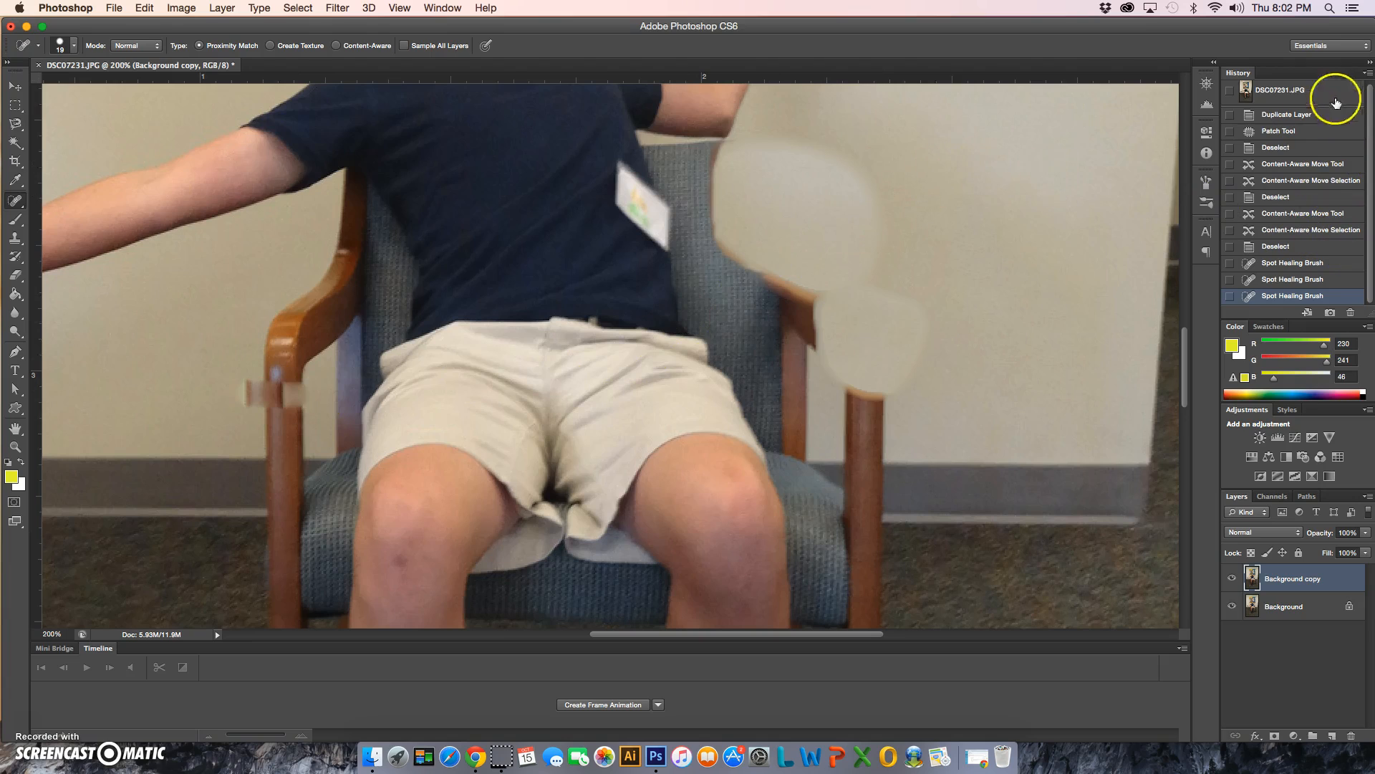
click(1294, 260)
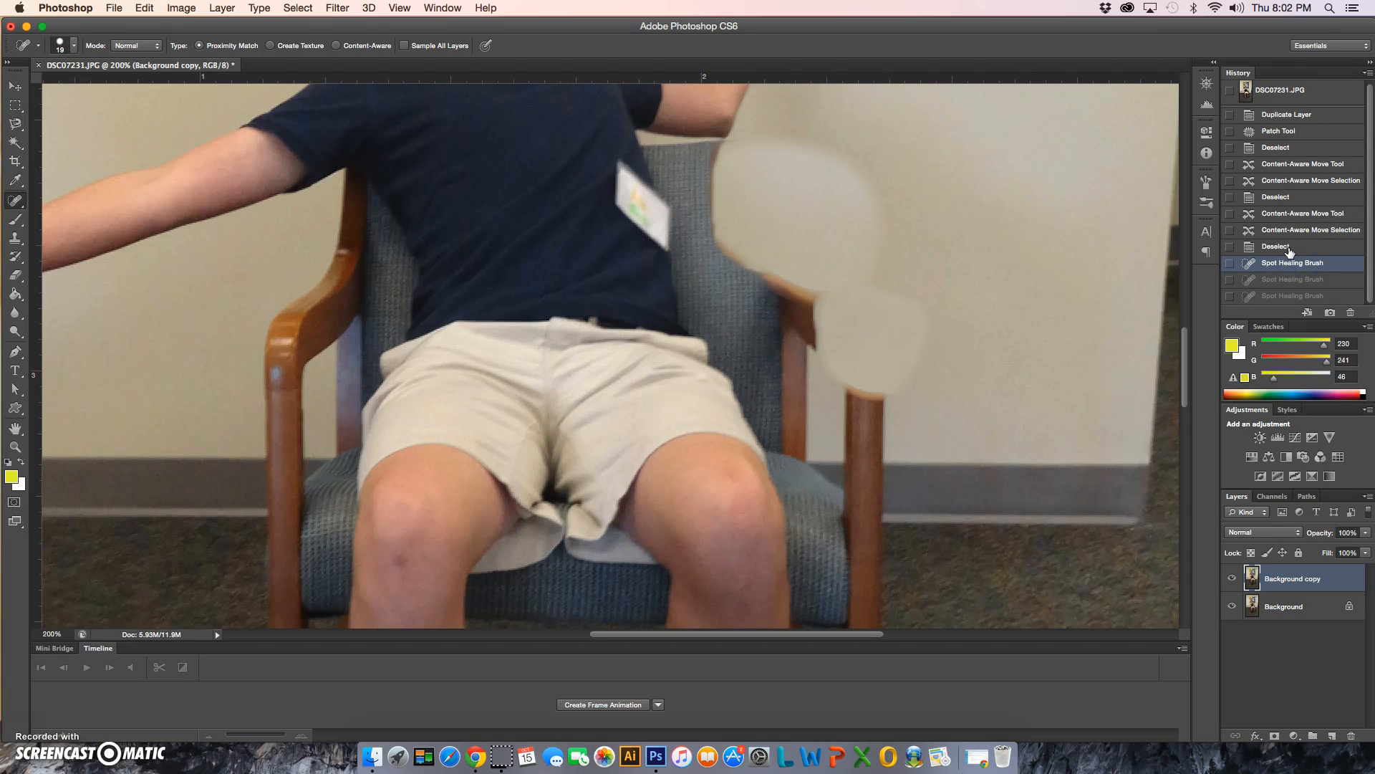
click(1286, 246)
click(1284, 263)
click(1299, 258)
click(1226, 247)
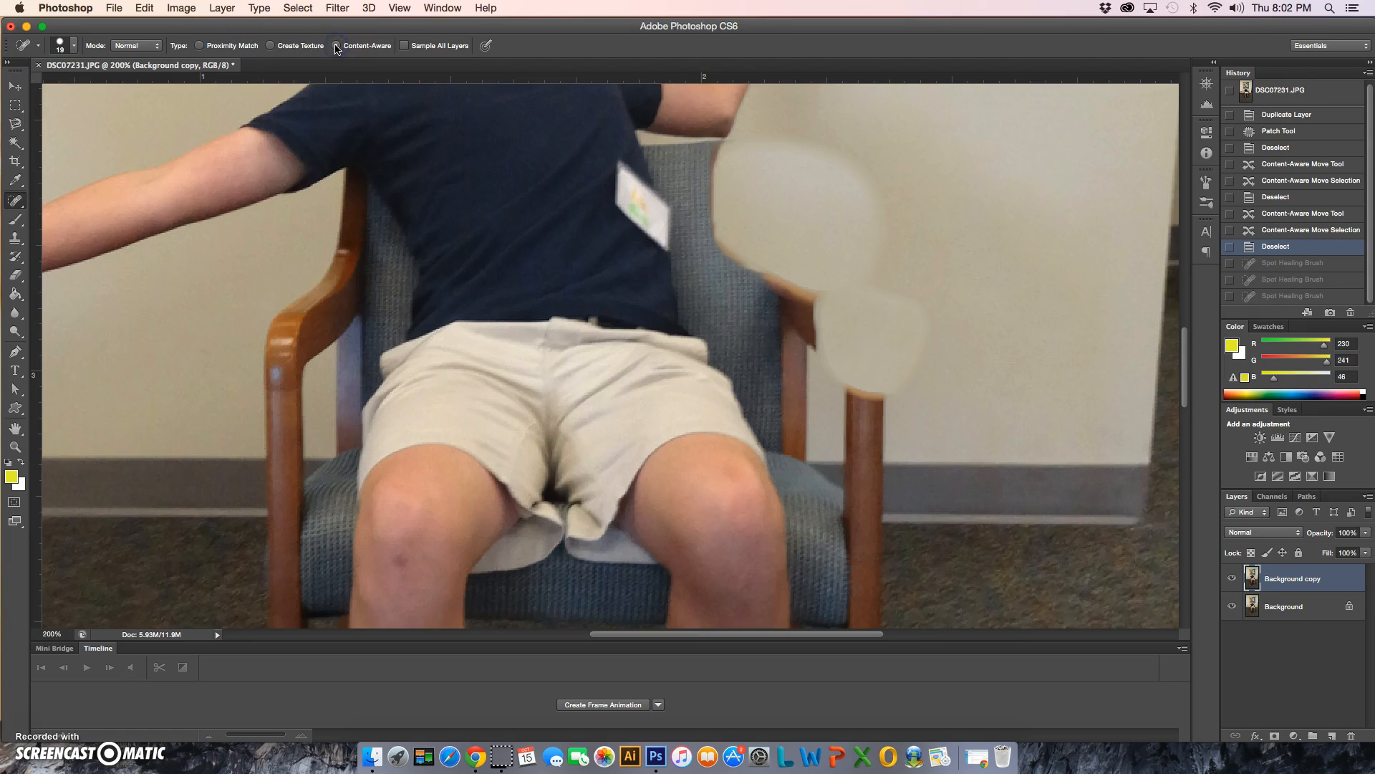
Step: Set the Spot Healing Brush to Content-Aware in Normal mode and brush over the left armrest post and the front chair leg
click(144, 47)
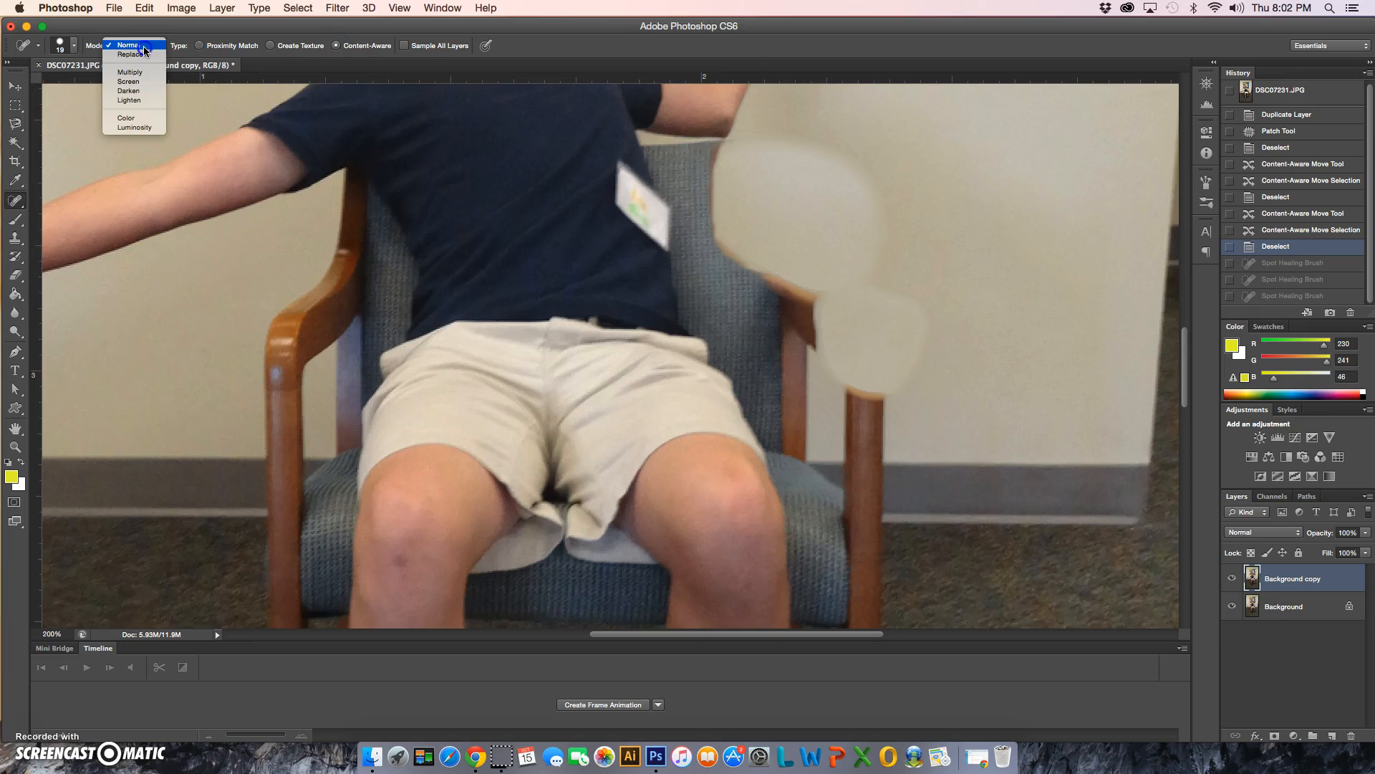
click(151, 45)
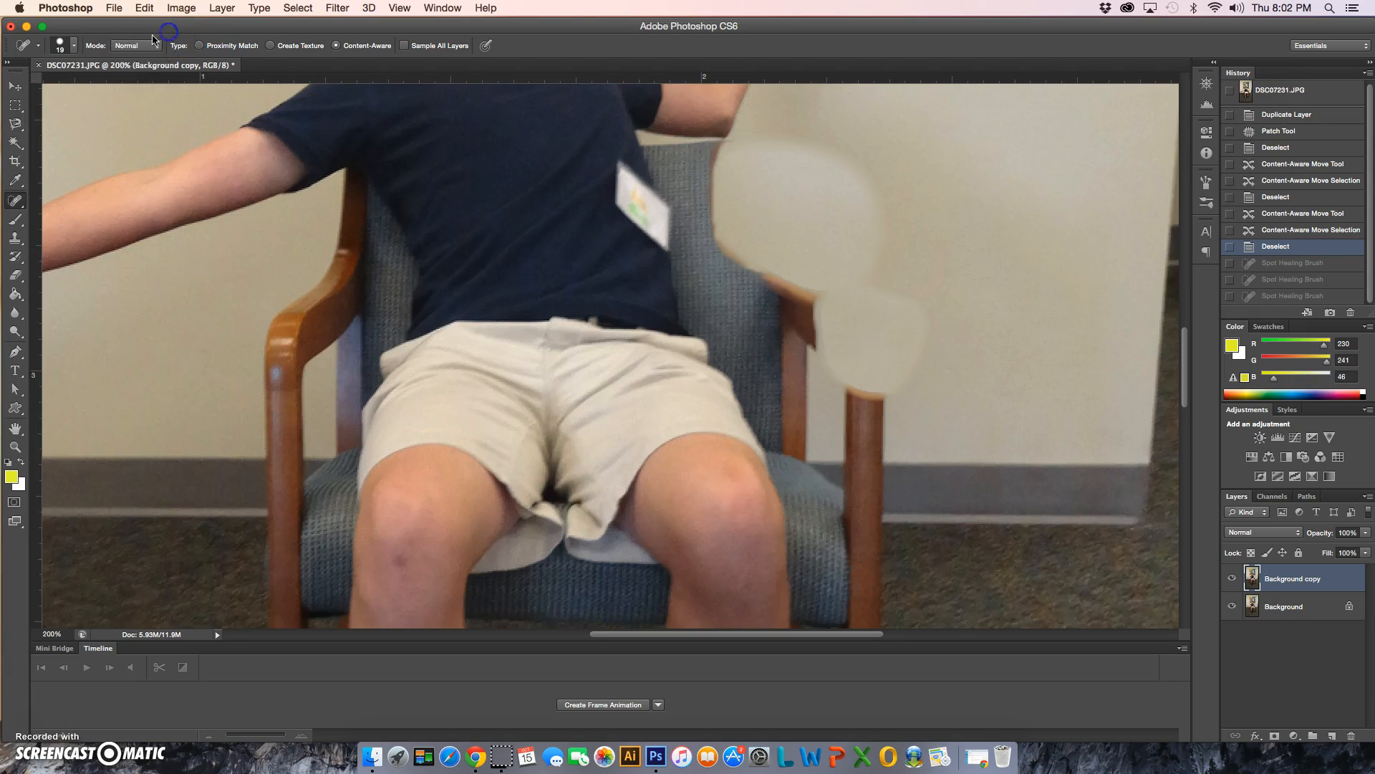
mouse_move(294, 380)
mouse_down()
mouse_move(245, 375)
mouse_move(286, 401)
mouse_up()
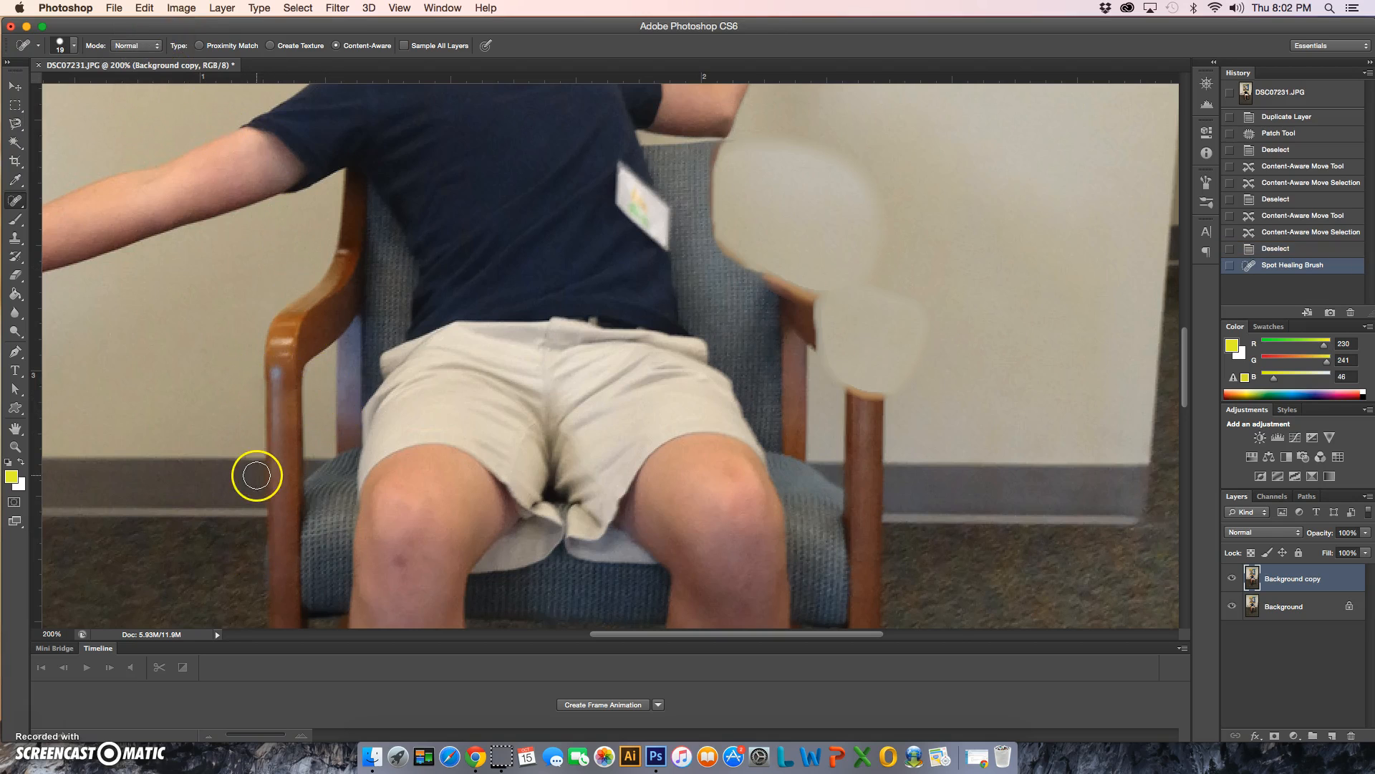
scroll(254, 473, down, 5)
mouse_move(311, 562)
mouse_down()
mouse_move(303, 580)
mouse_move(269, 553)
mouse_up()
drag(298, 603, 277, 538)
mouse_move(337, 612)
mouse_down()
mouse_move(272, 540)
mouse_move(278, 550)
mouse_up()
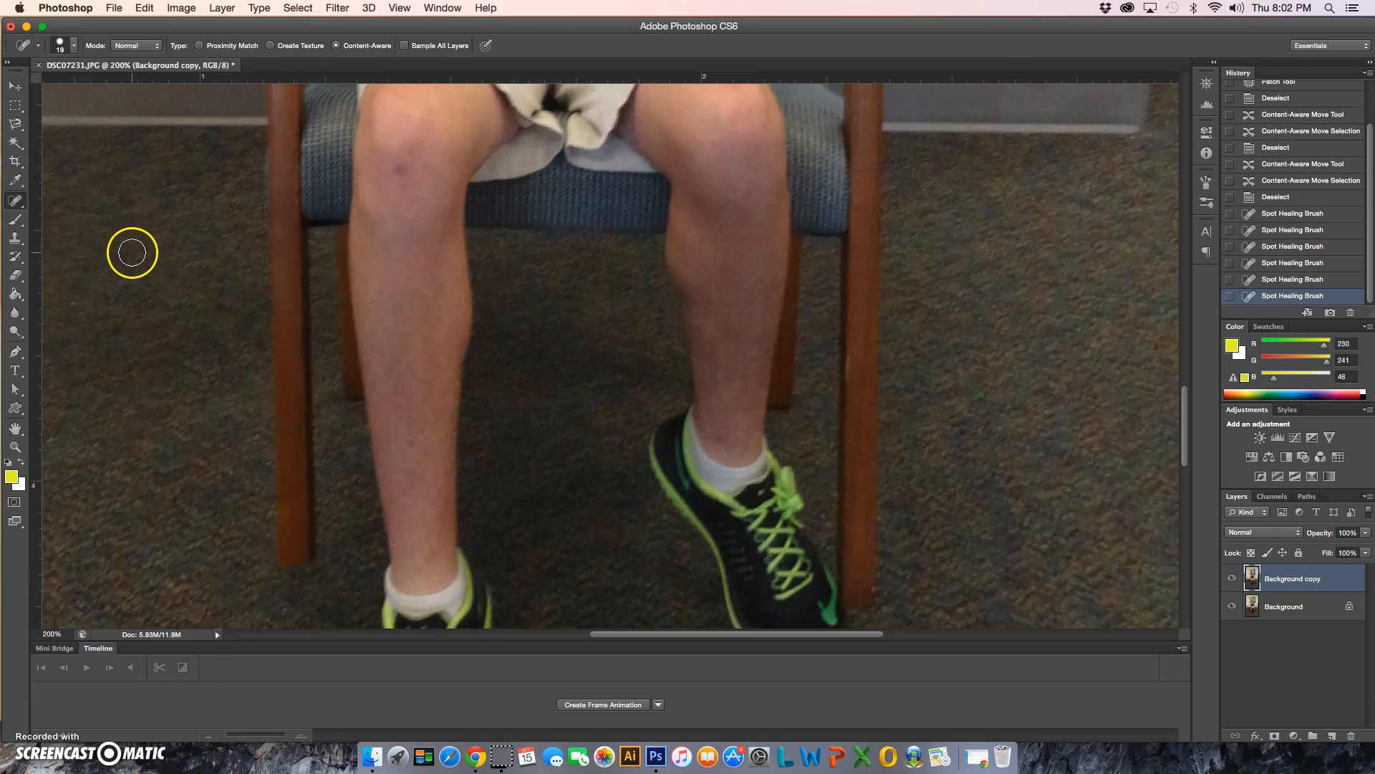
Step: Sample plain wall with the Healing Brush and paint across the front corner of the left armrest
click(15, 204)
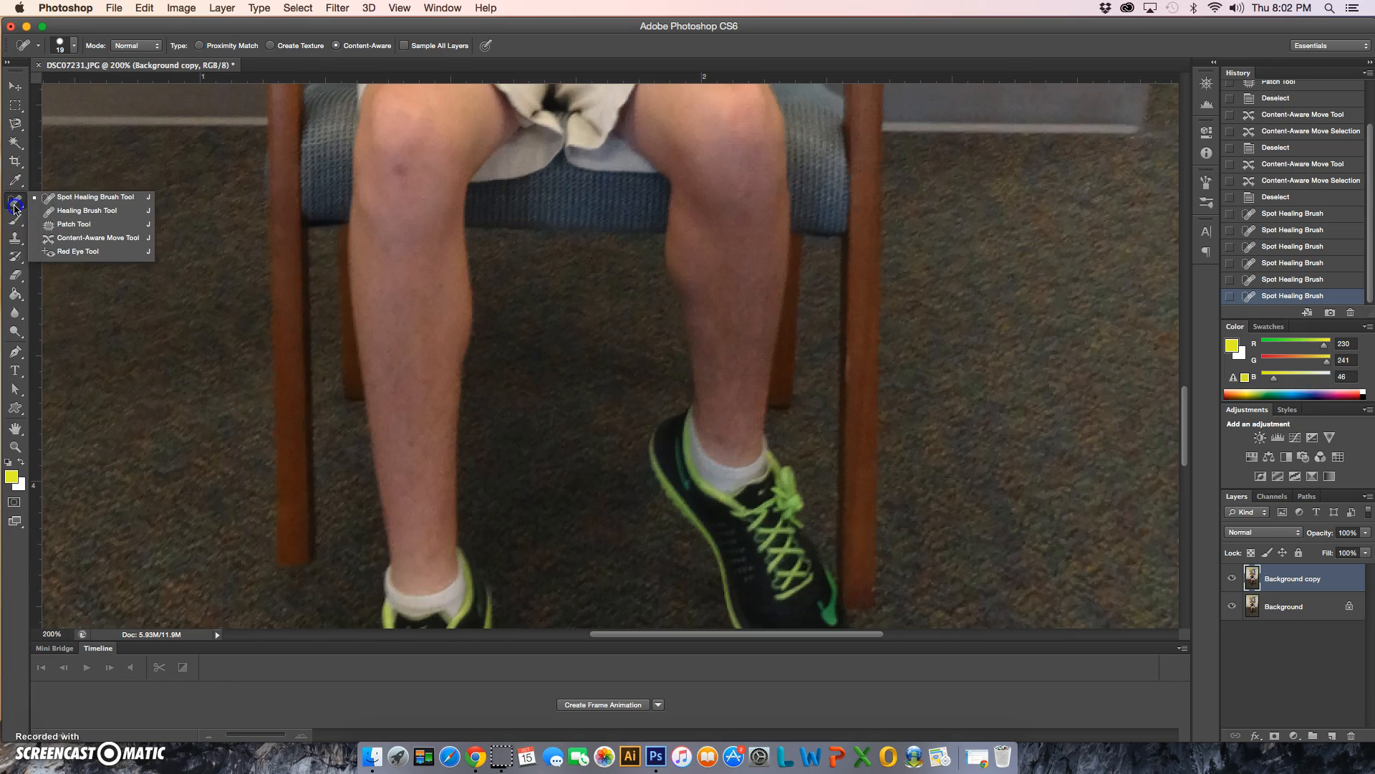
click(50, 211)
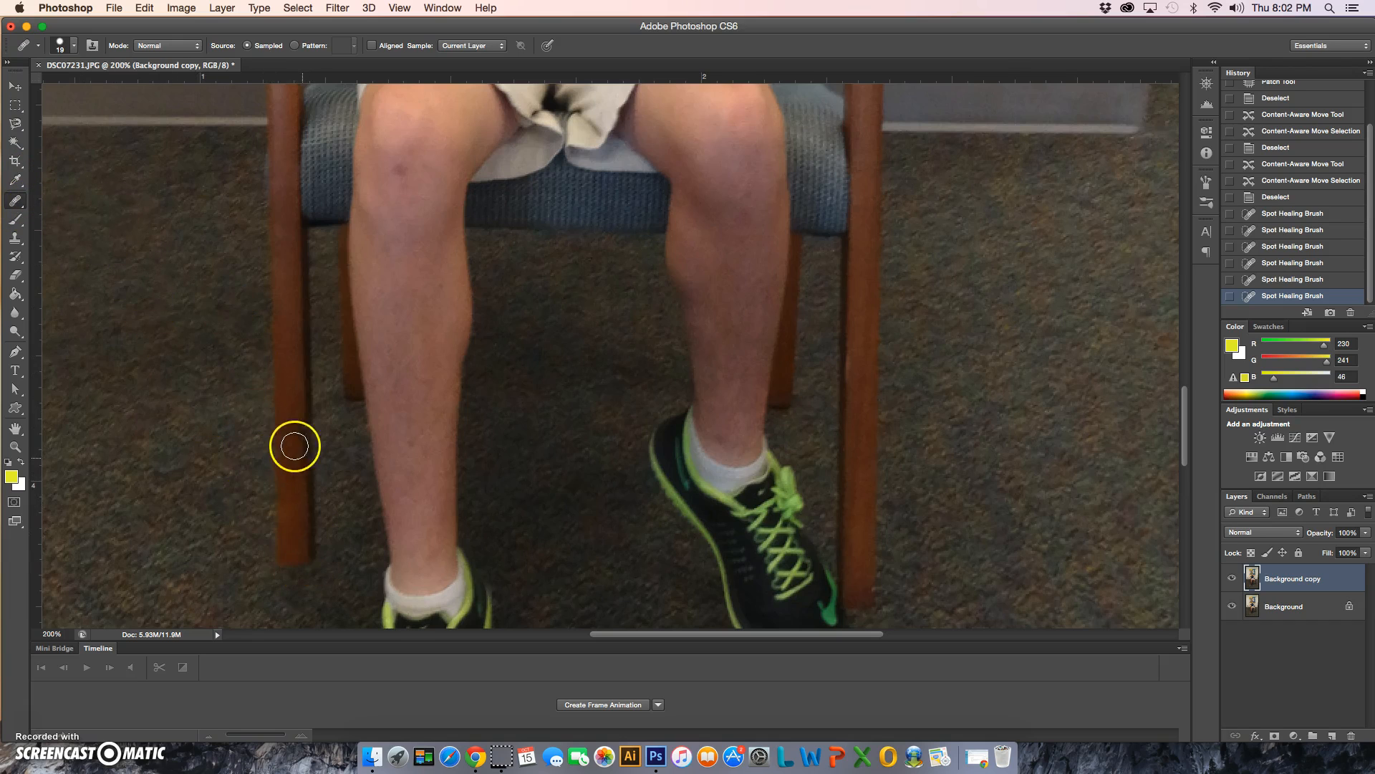
scroll(243, 487, up, 10)
scroll(286, 430, down, 4)
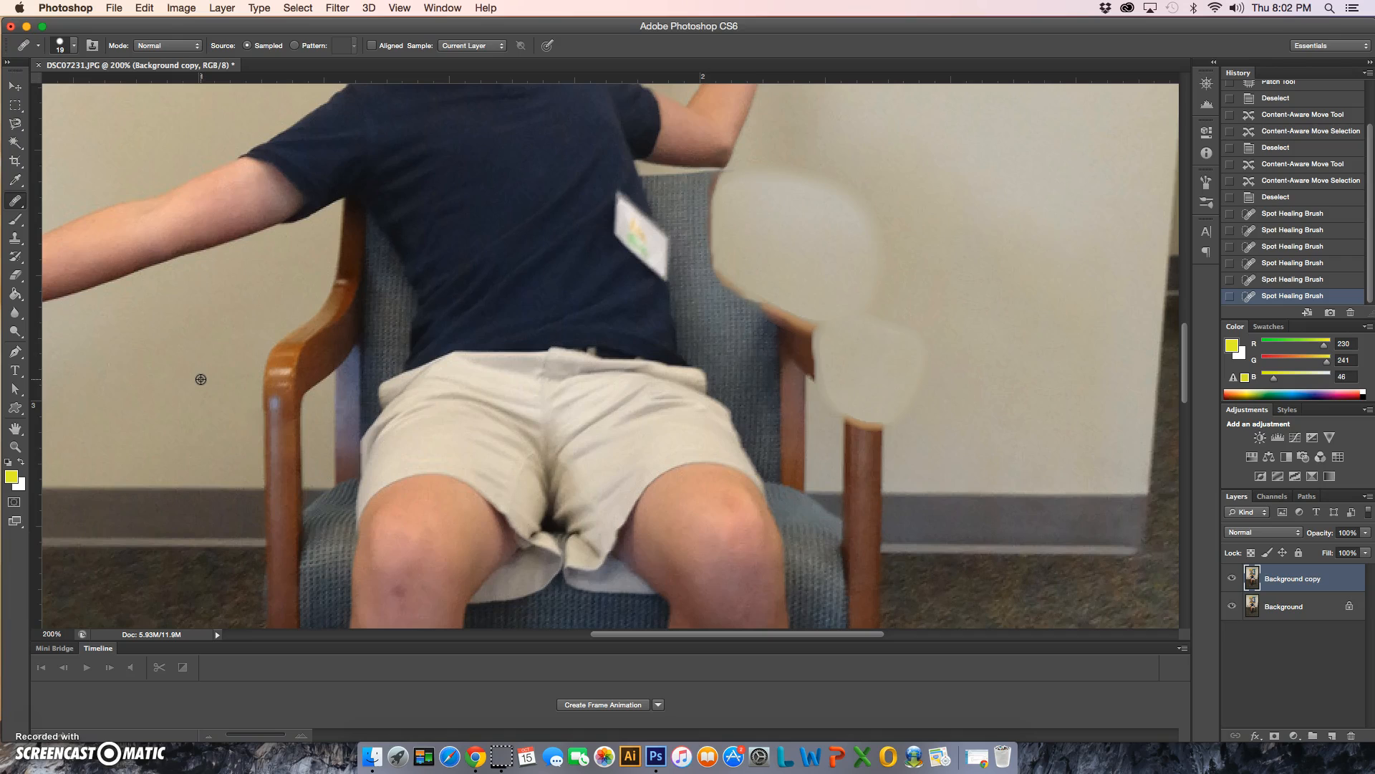
click(254, 378)
drag(251, 378, 268, 373)
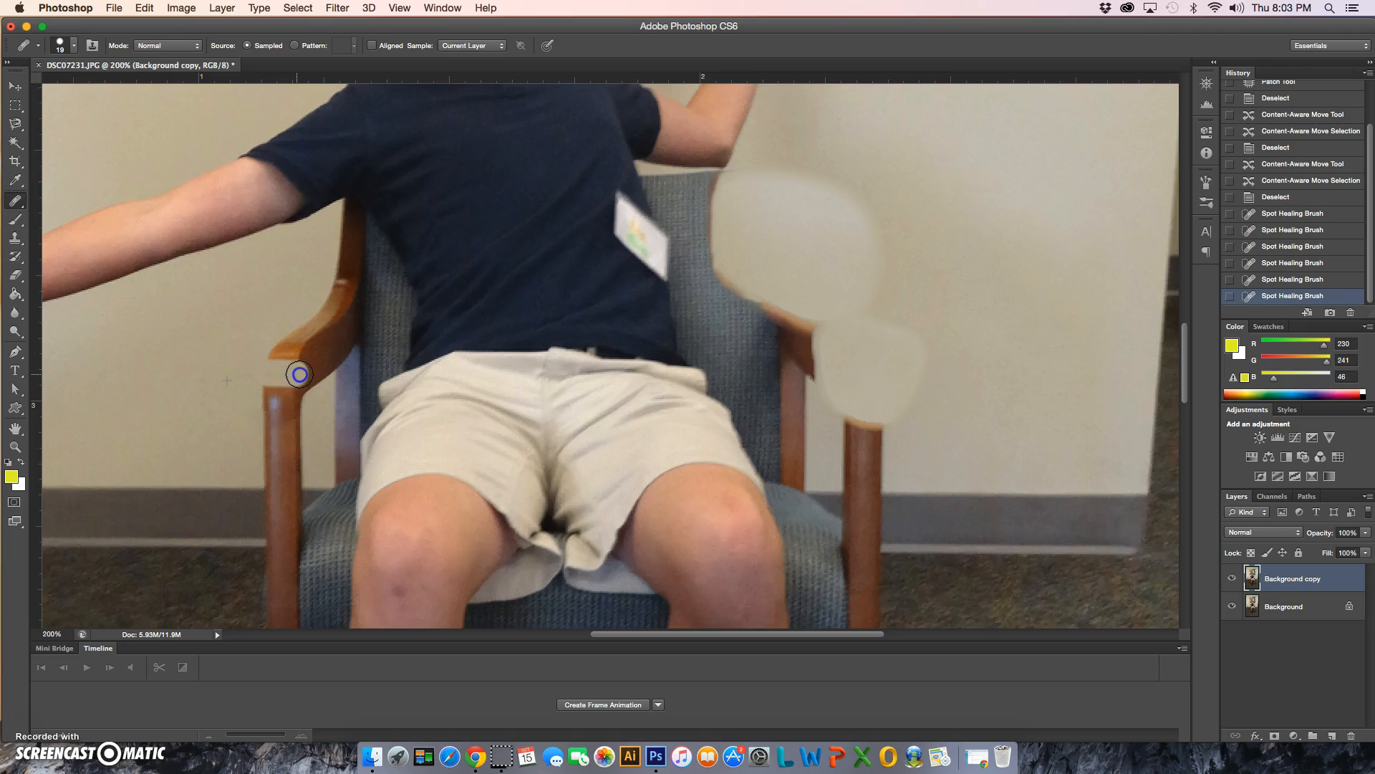
click(305, 375)
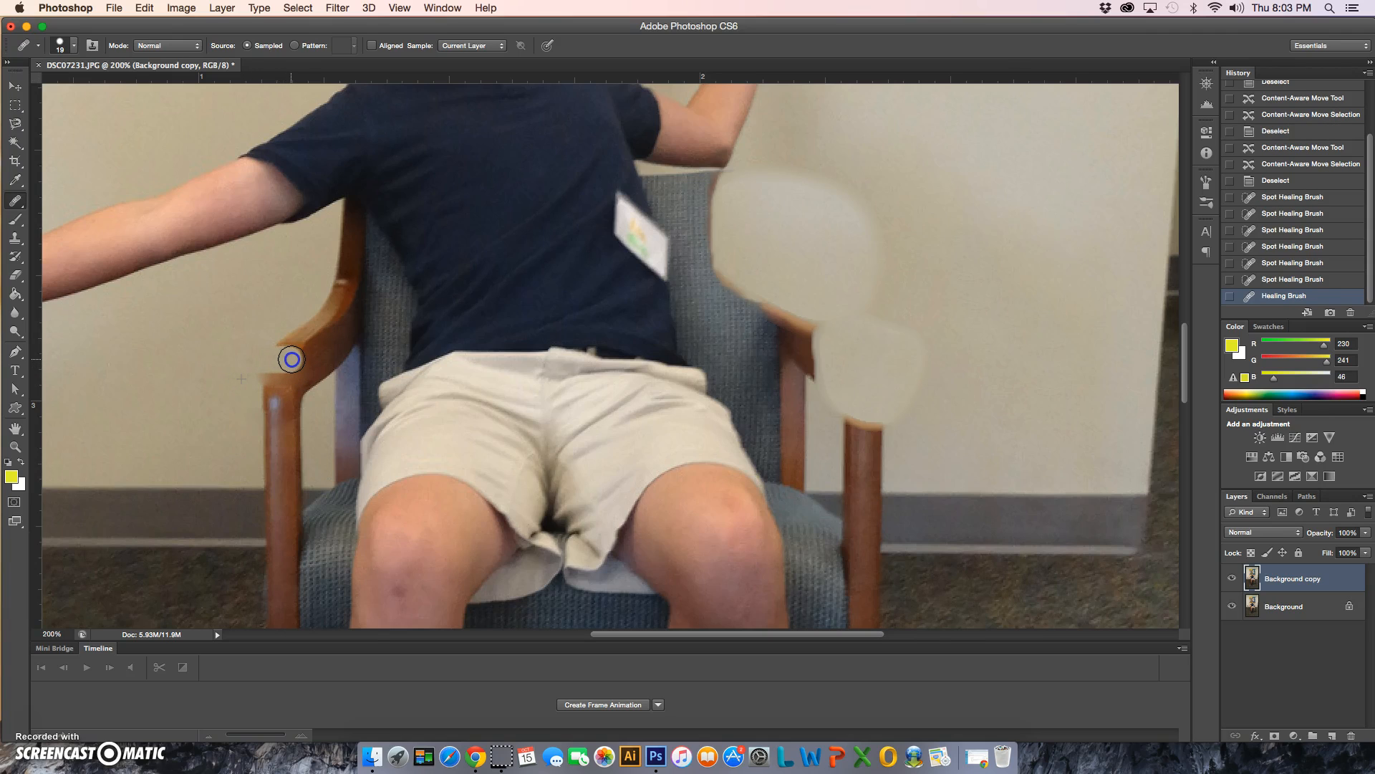
Step: Continue healing the left armrest's rounded end and the top of its post with sampled wall
click(293, 359)
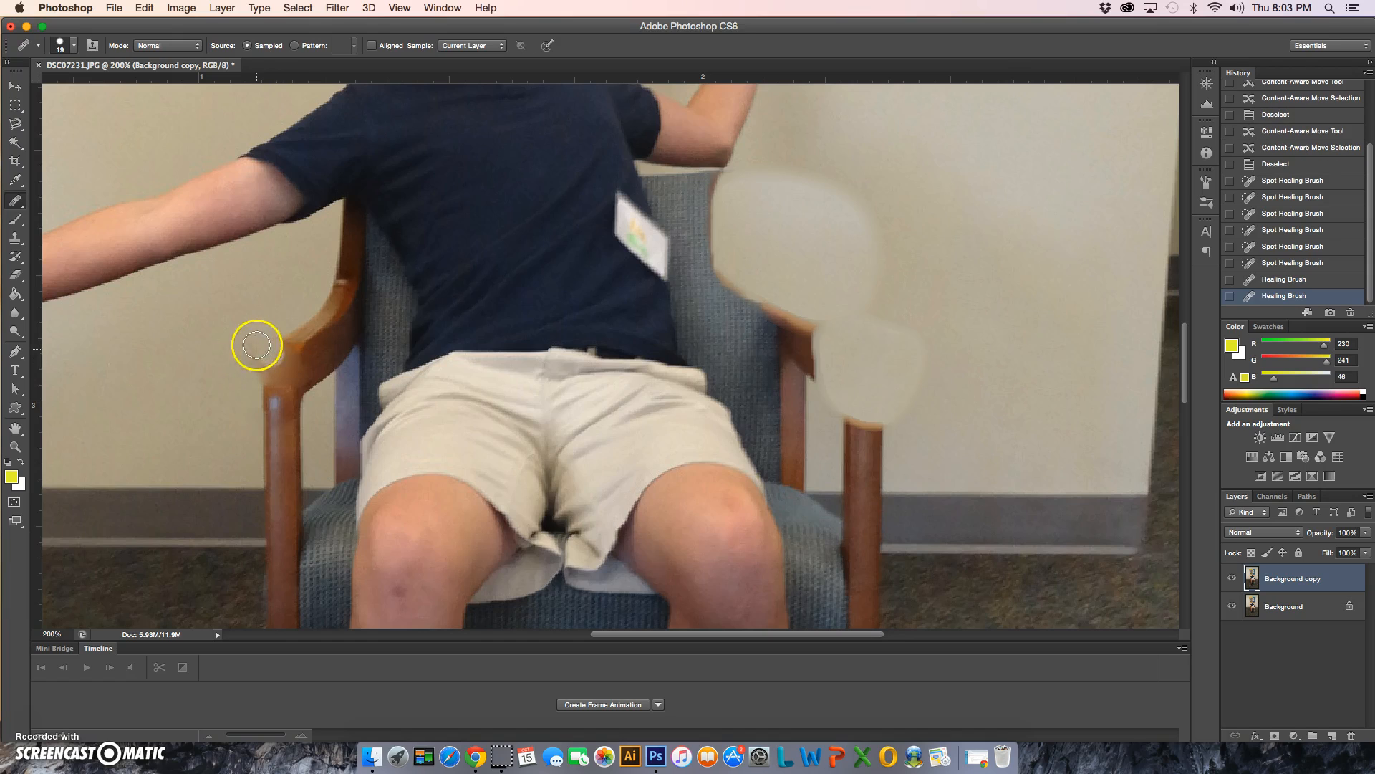
click(303, 347)
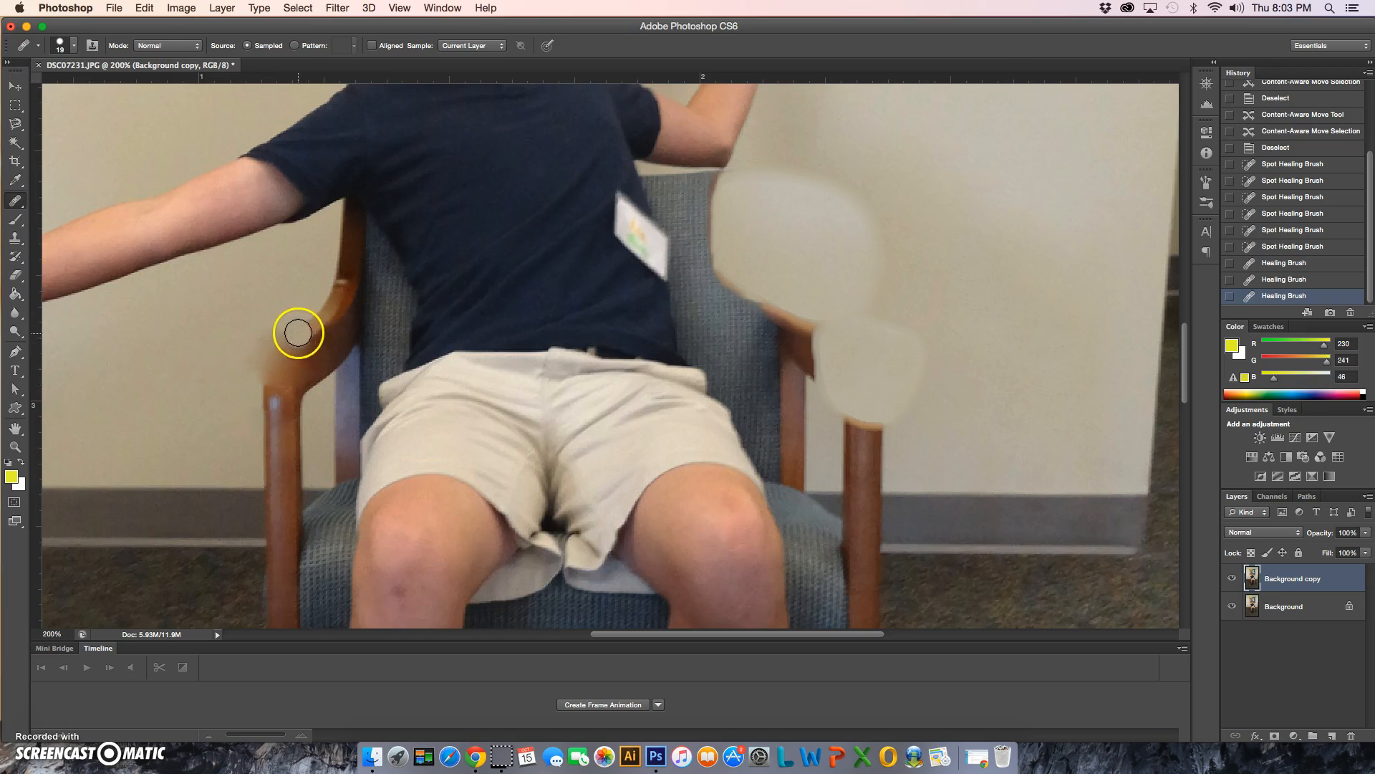
click(288, 351)
mouse_move(260, 352)
mouse_down()
mouse_move(216, 369)
mouse_move(300, 408)
mouse_move(239, 414)
mouse_up()
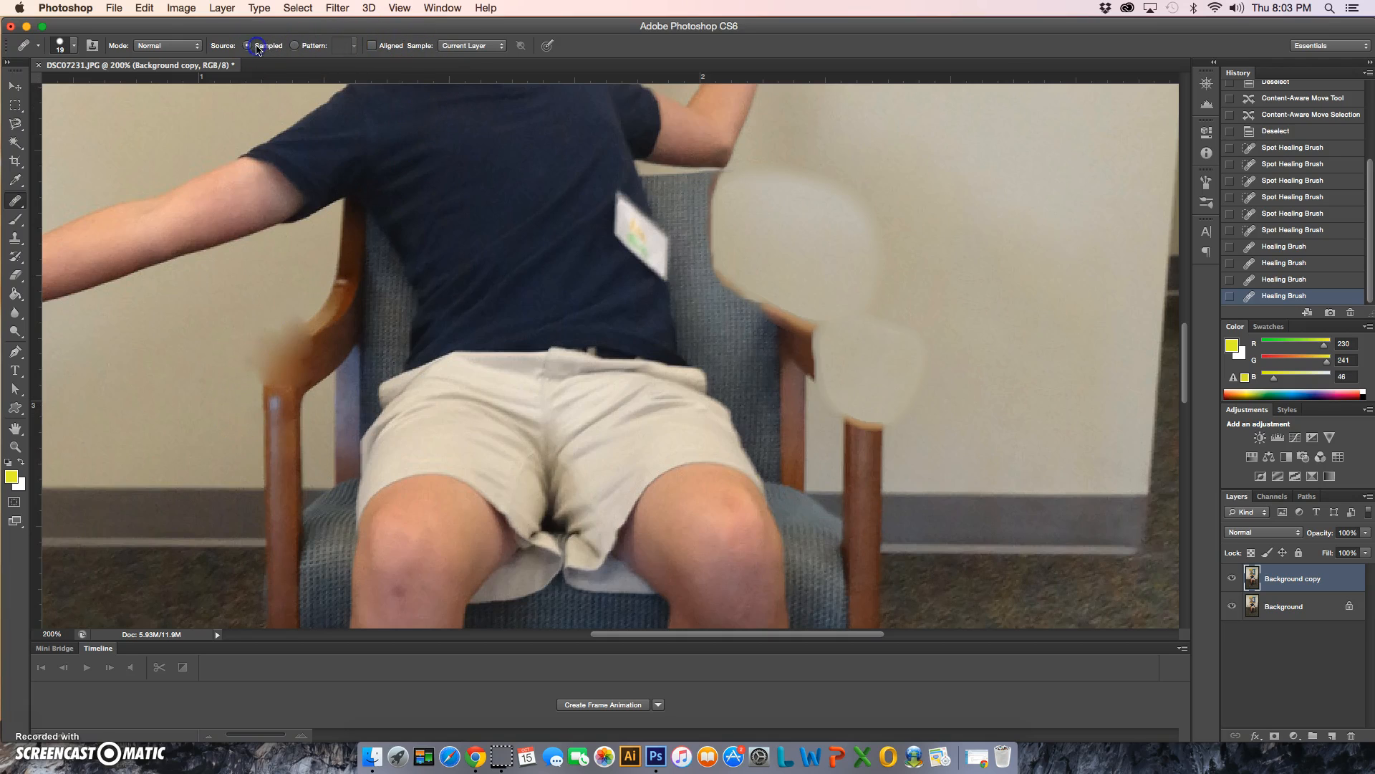
click(274, 394)
mouse_move(241, 402)
mouse_down()
mouse_move(246, 368)
mouse_move(214, 428)
mouse_move(253, 406)
mouse_up()
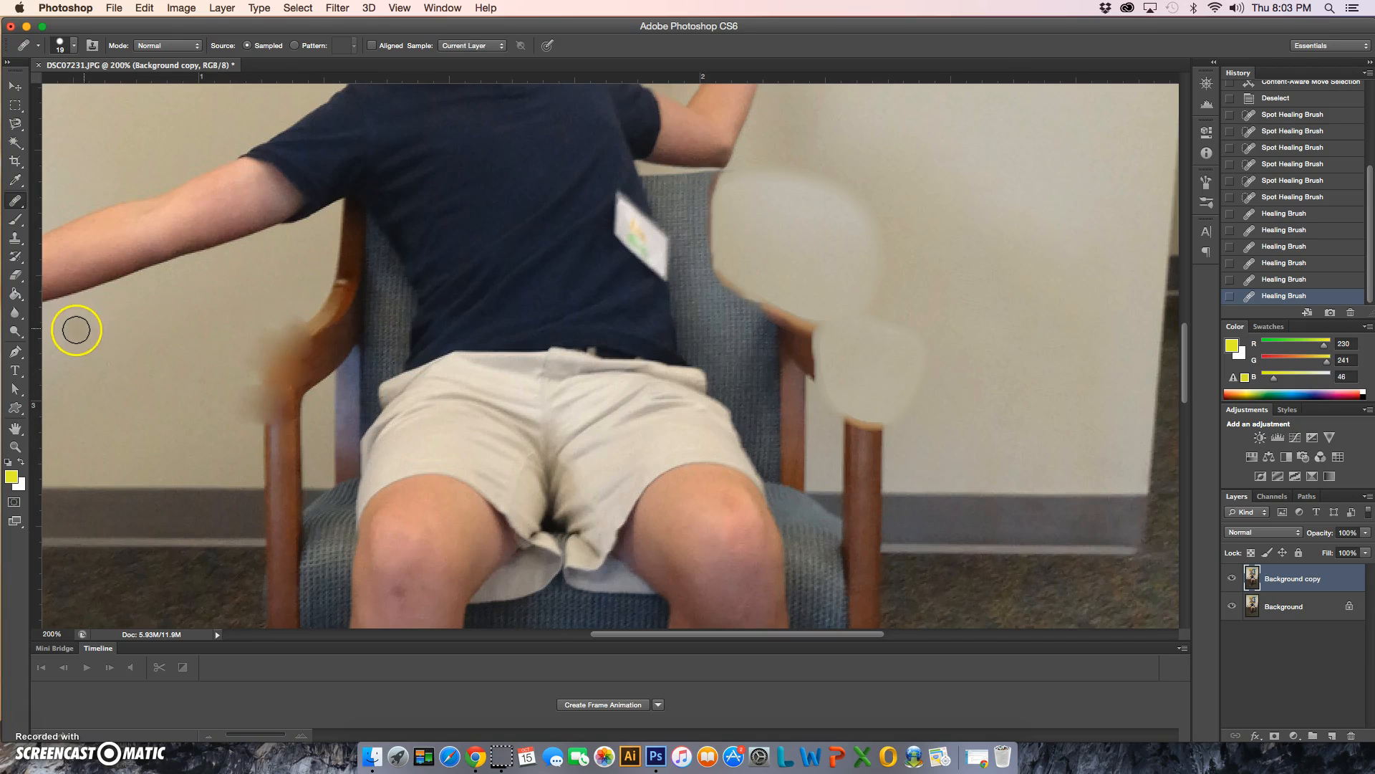
Step: Set the Clone Stamp brush size to 32 px and clone plain wall over the left armrest corner and upper post
click(16, 239)
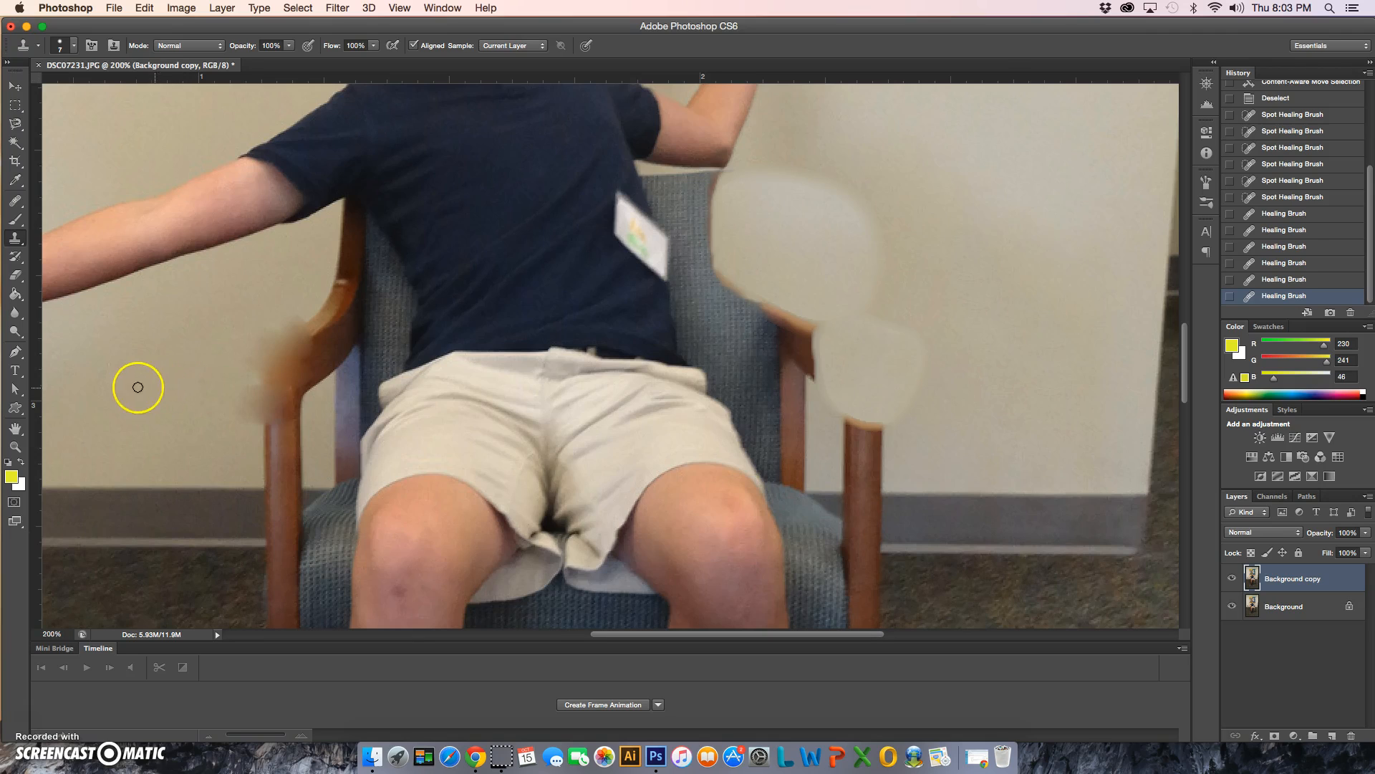
click(60, 45)
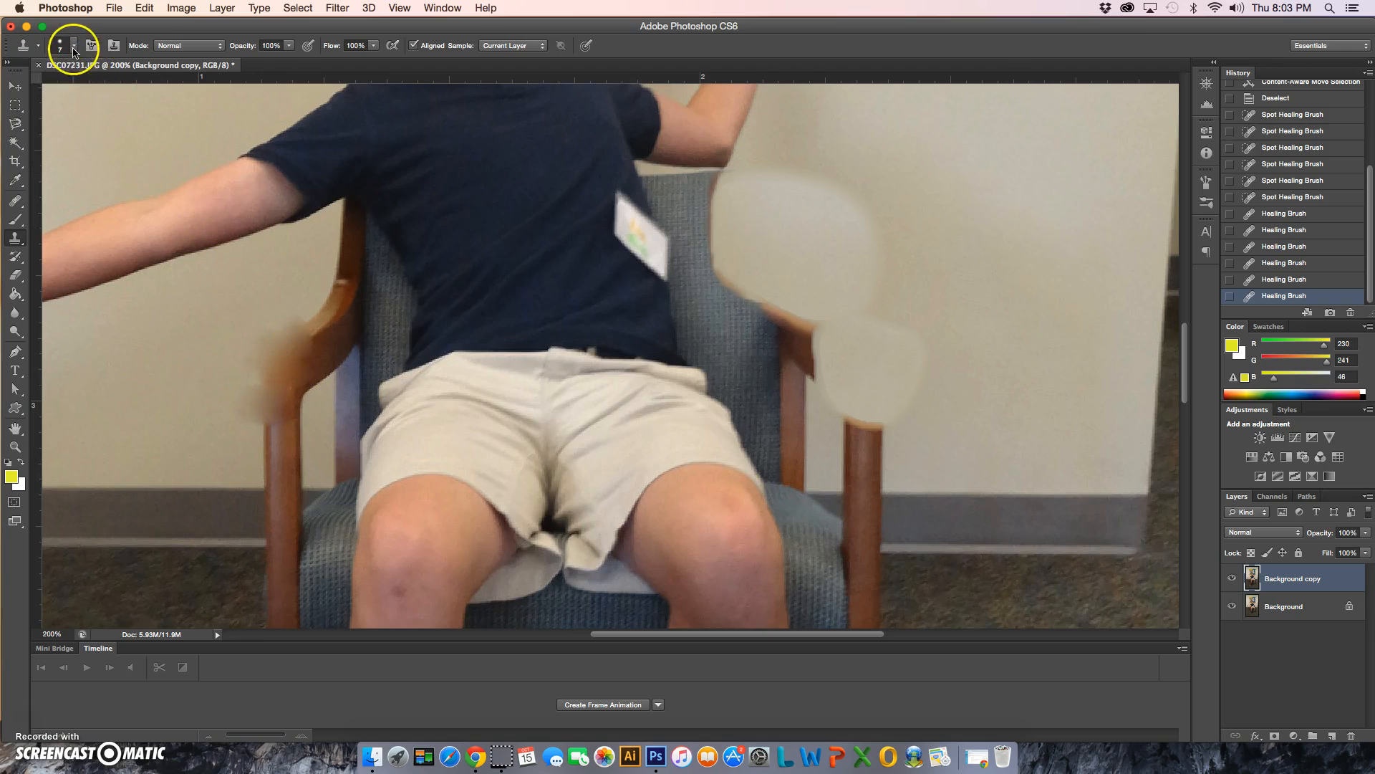
drag(61, 88, 45, 87)
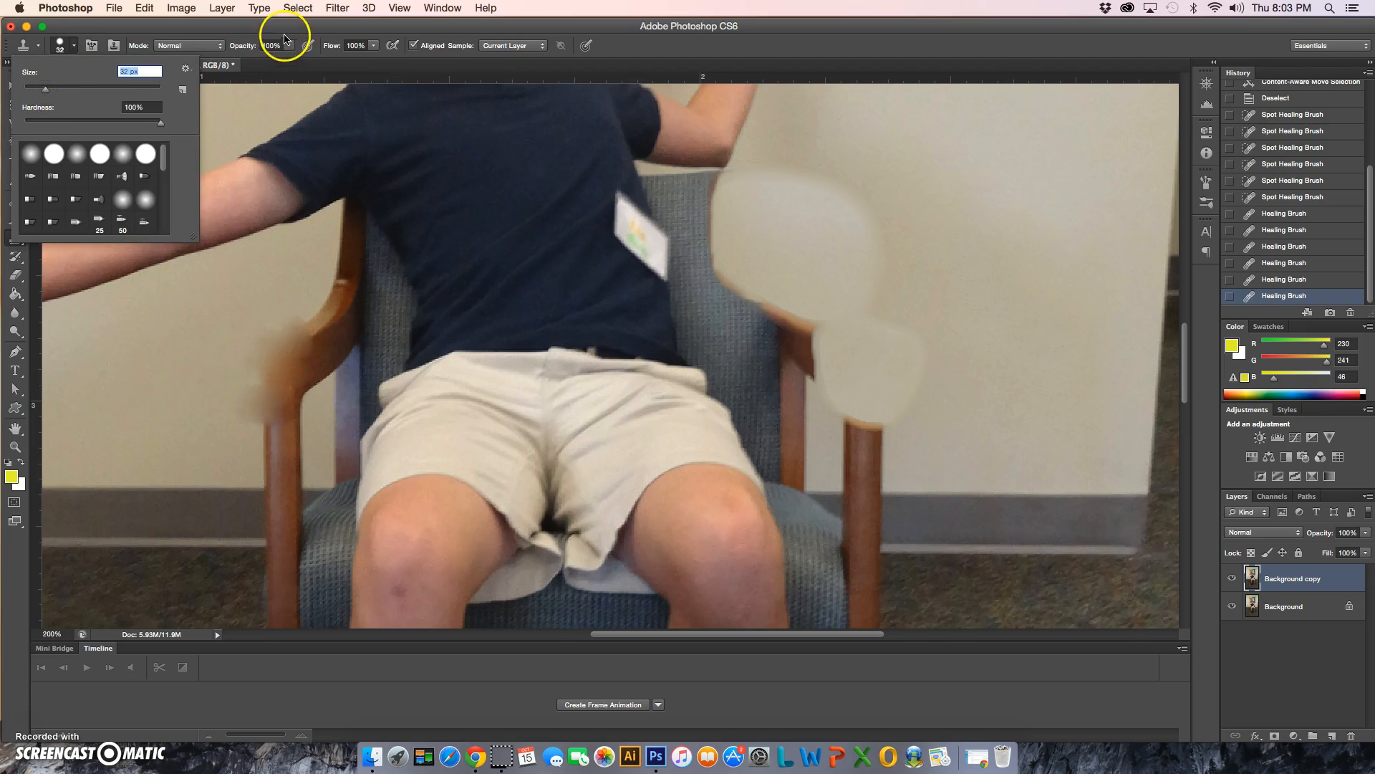
click(475, 25)
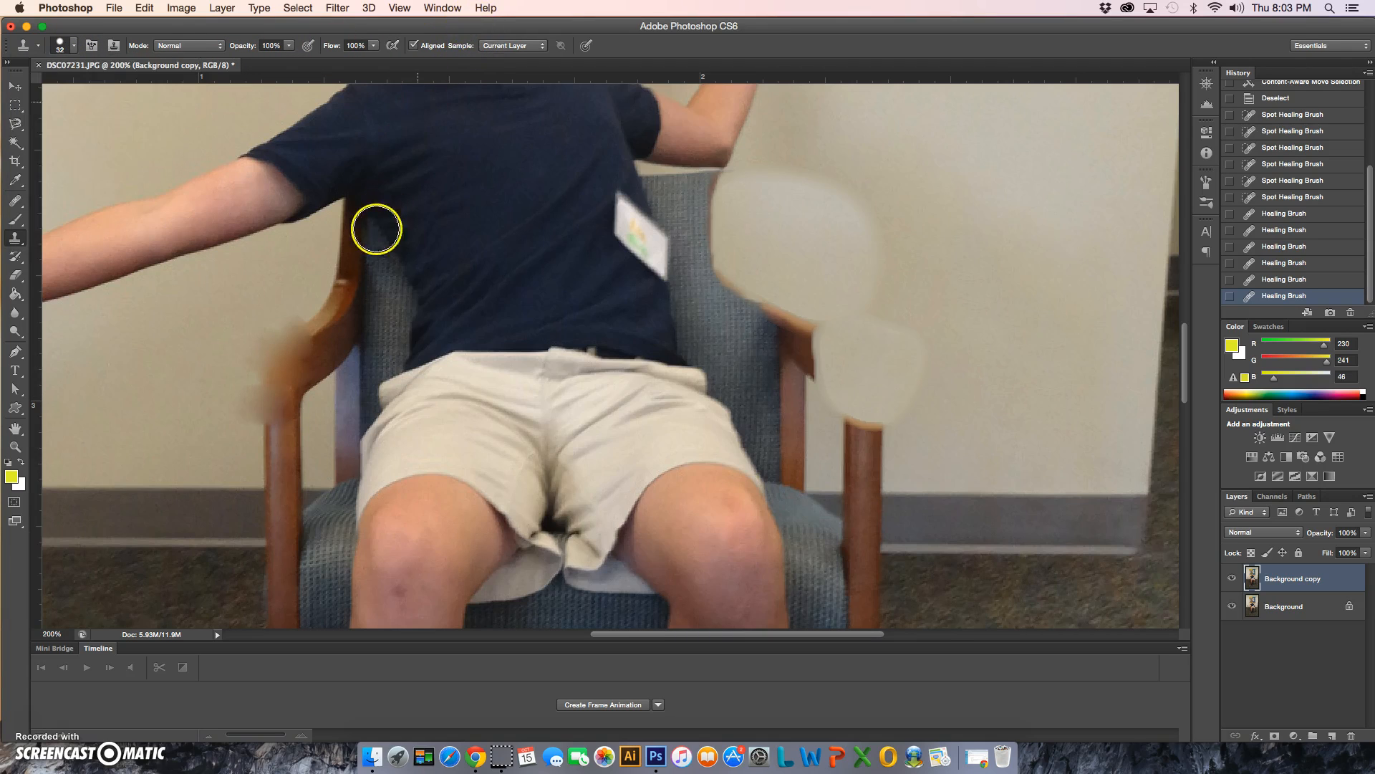
mouse_move(236, 454)
mouse_down()
mouse_move(280, 451)
mouse_move(268, 372)
mouse_up()
drag(249, 433, 260, 366)
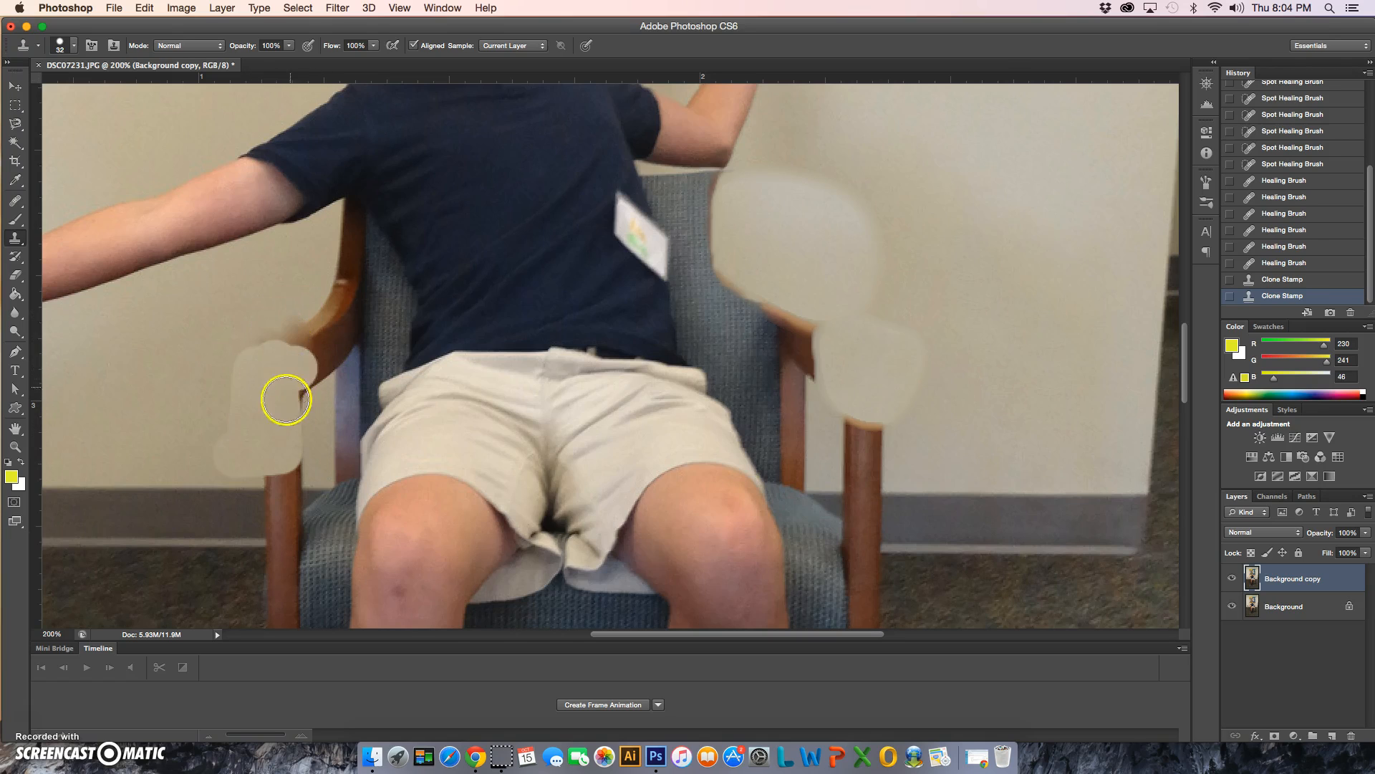
Step: Clone wall over the lower part of the left post, then sample the baseboard and clone it across the post
drag(275, 489, 282, 453)
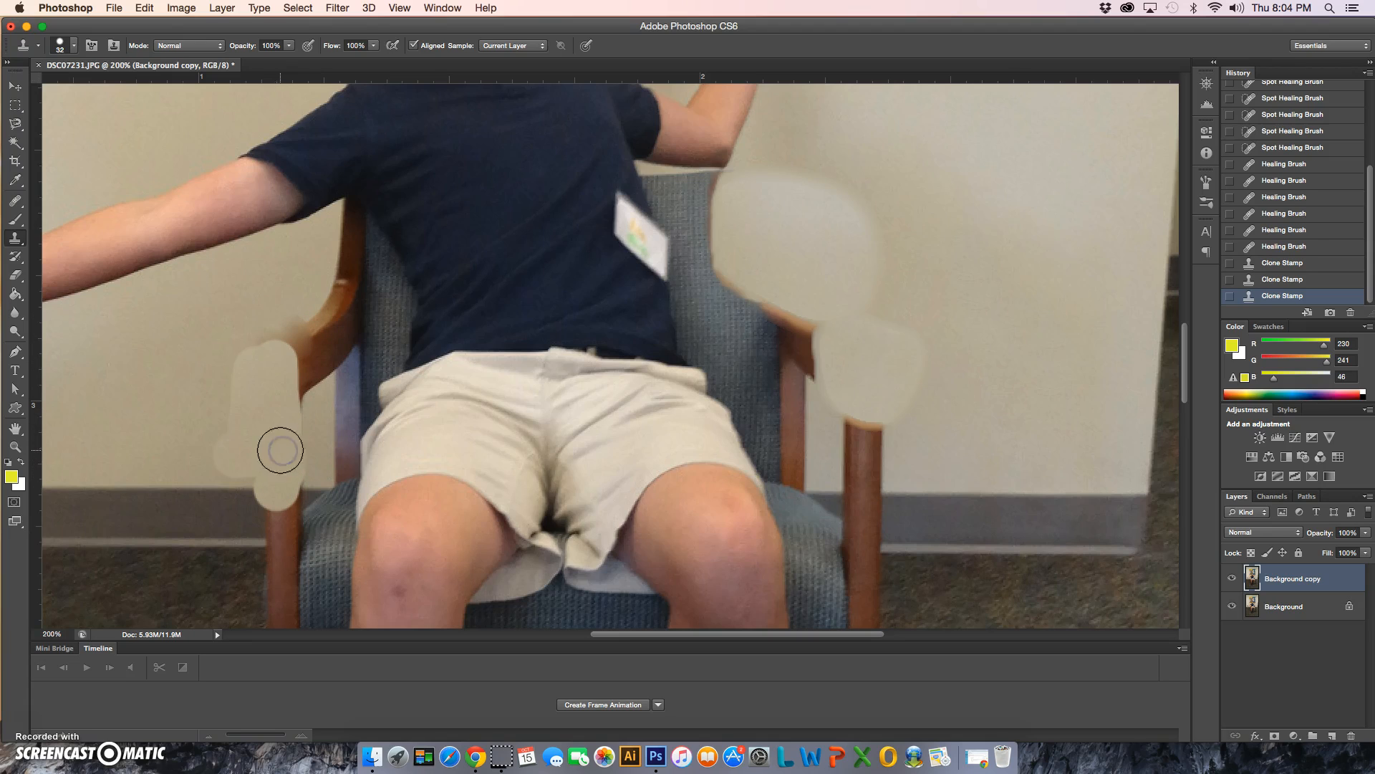
alt+click(184, 423)
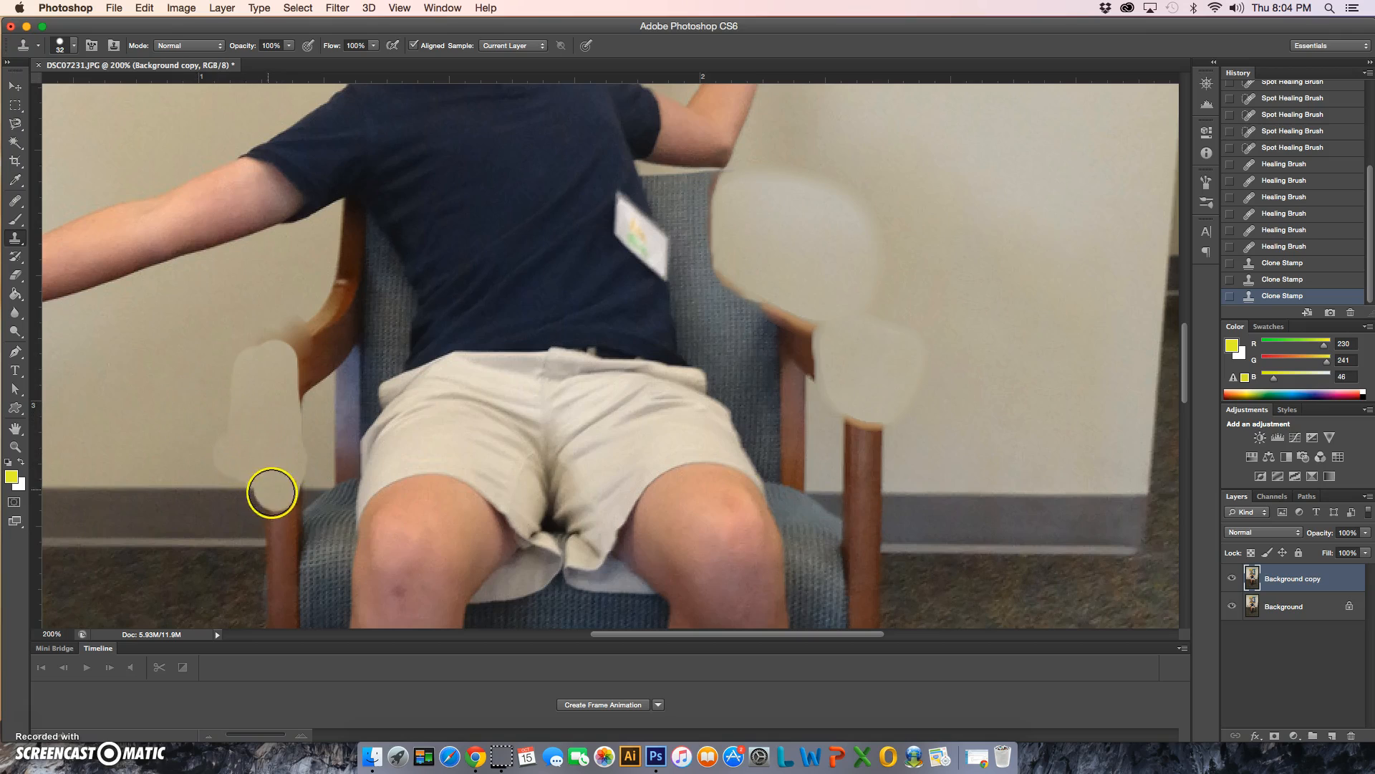
drag(280, 492, 279, 492)
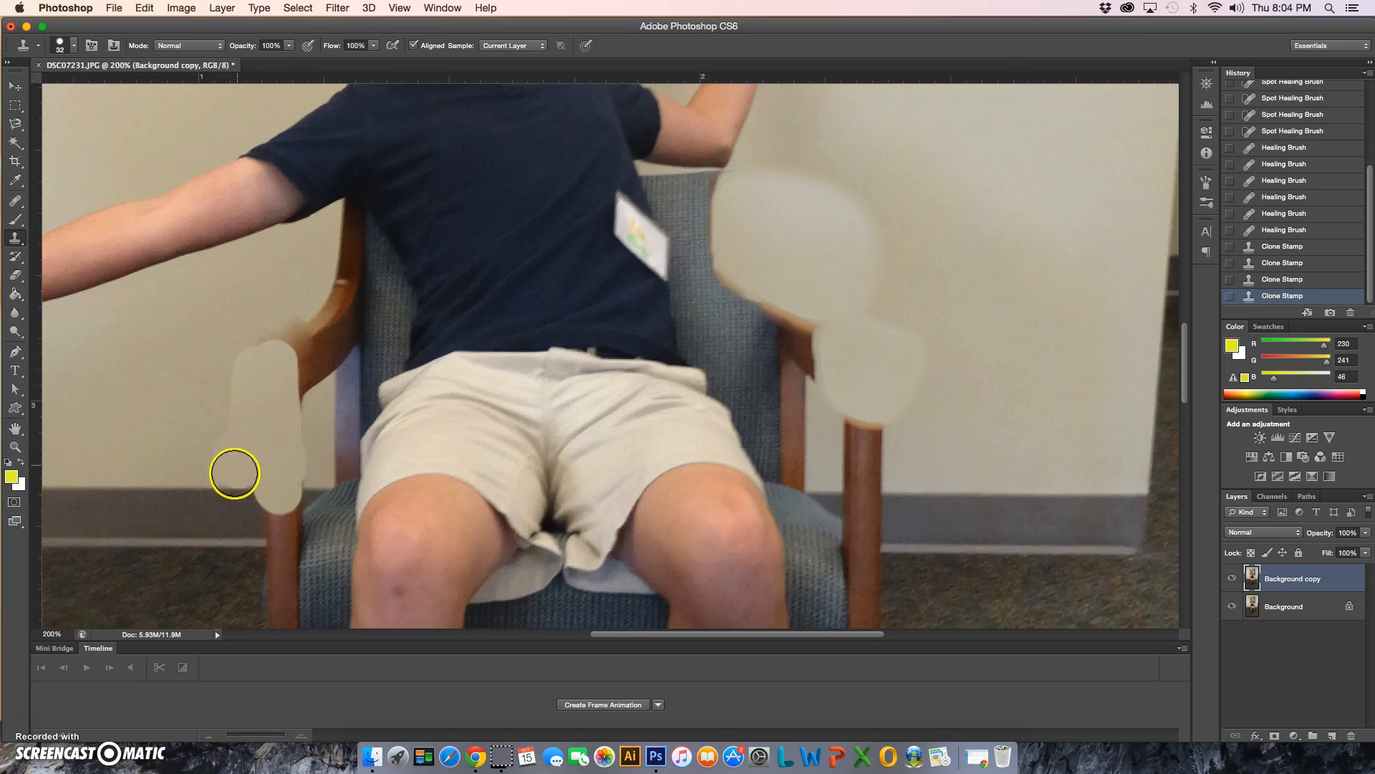
alt+click(183, 503)
drag(224, 500, 294, 506)
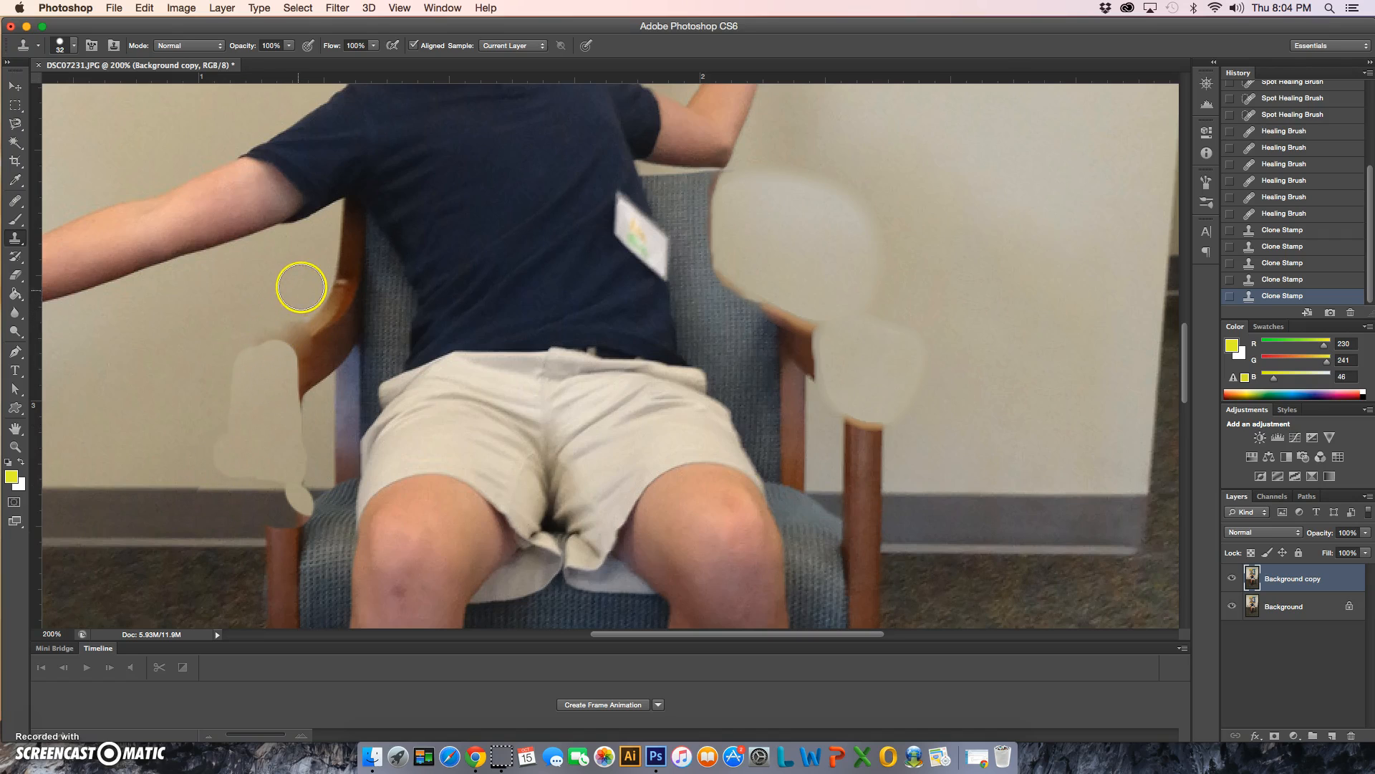
Step: Clone plain wall over the left armrest's upper edge and the chair post under the outstretched arm, then over the upper right front post
alt+click(290, 276)
mouse_move(298, 288)
mouse_down()
mouse_move(293, 360)
mouse_move(261, 332)
mouse_move(288, 370)
mouse_up()
alt+click(261, 282)
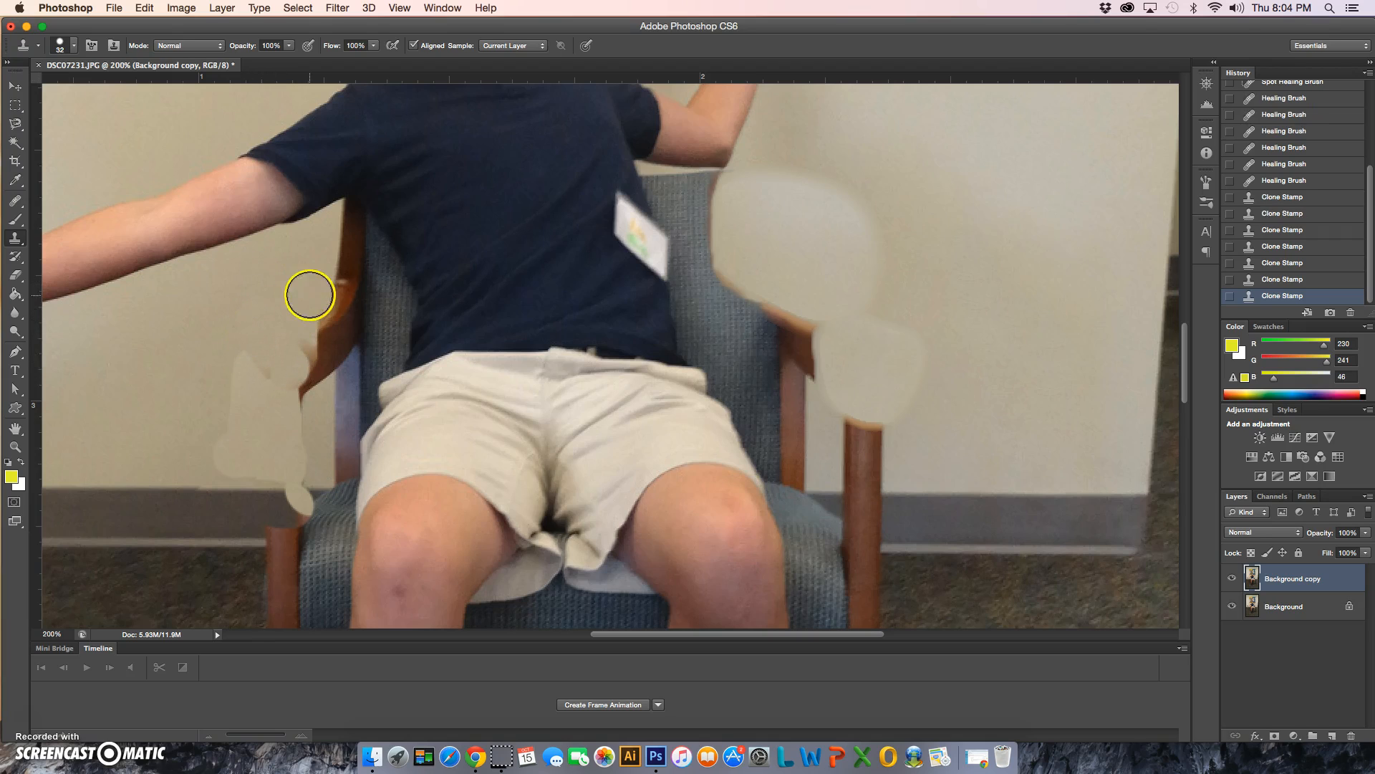
mouse_move(310, 258)
mouse_down()
mouse_move(280, 267)
mouse_move(341, 267)
mouse_move(330, 289)
mouse_move(346, 224)
mouse_up()
alt+click(266, 278)
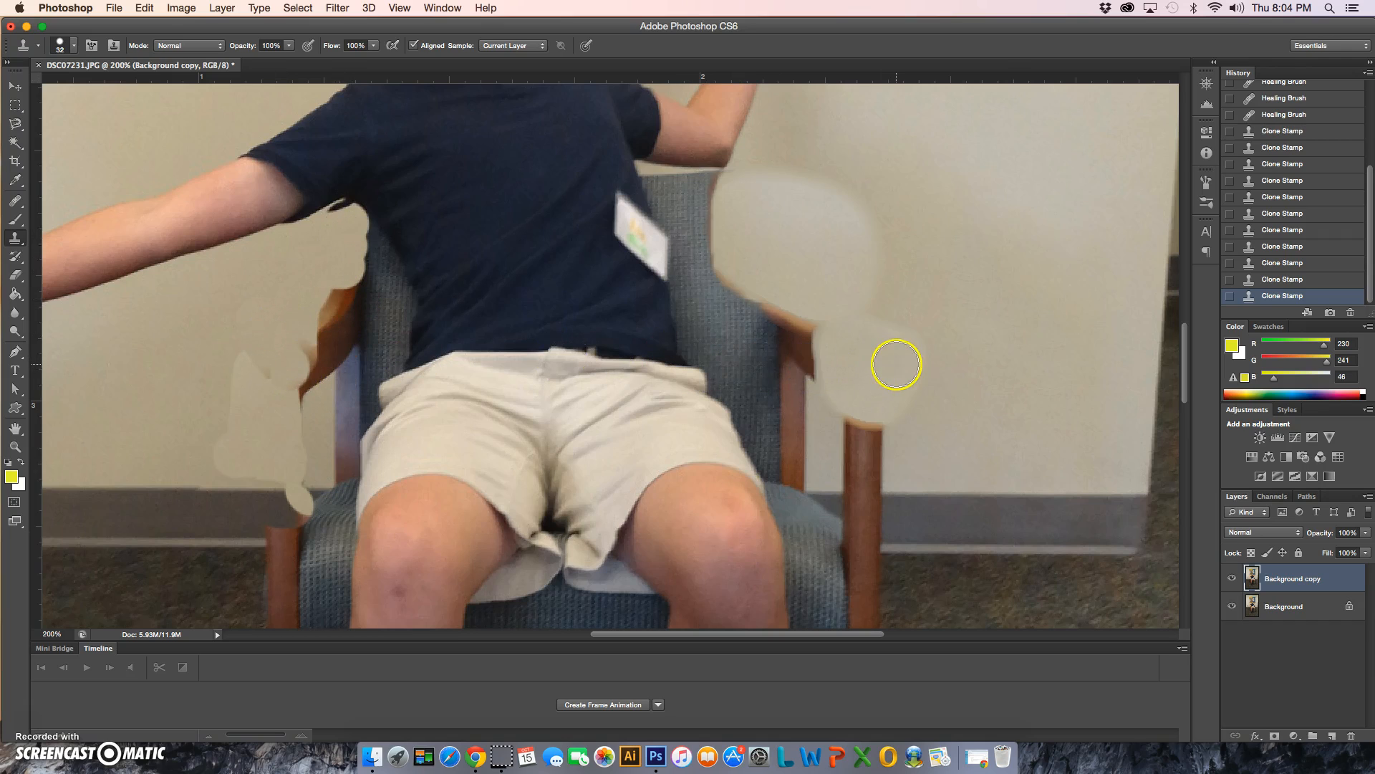
mouse_move(900, 429)
mouse_down()
mouse_move(856, 442)
mouse_move(854, 422)
mouse_move(859, 460)
mouse_move(883, 468)
mouse_move(838, 471)
mouse_up()
Step: Patch the left front chair leg below the seat with the carpet just left of it using the Patch tool, and deselect
scroll(951, 440, down, 10)
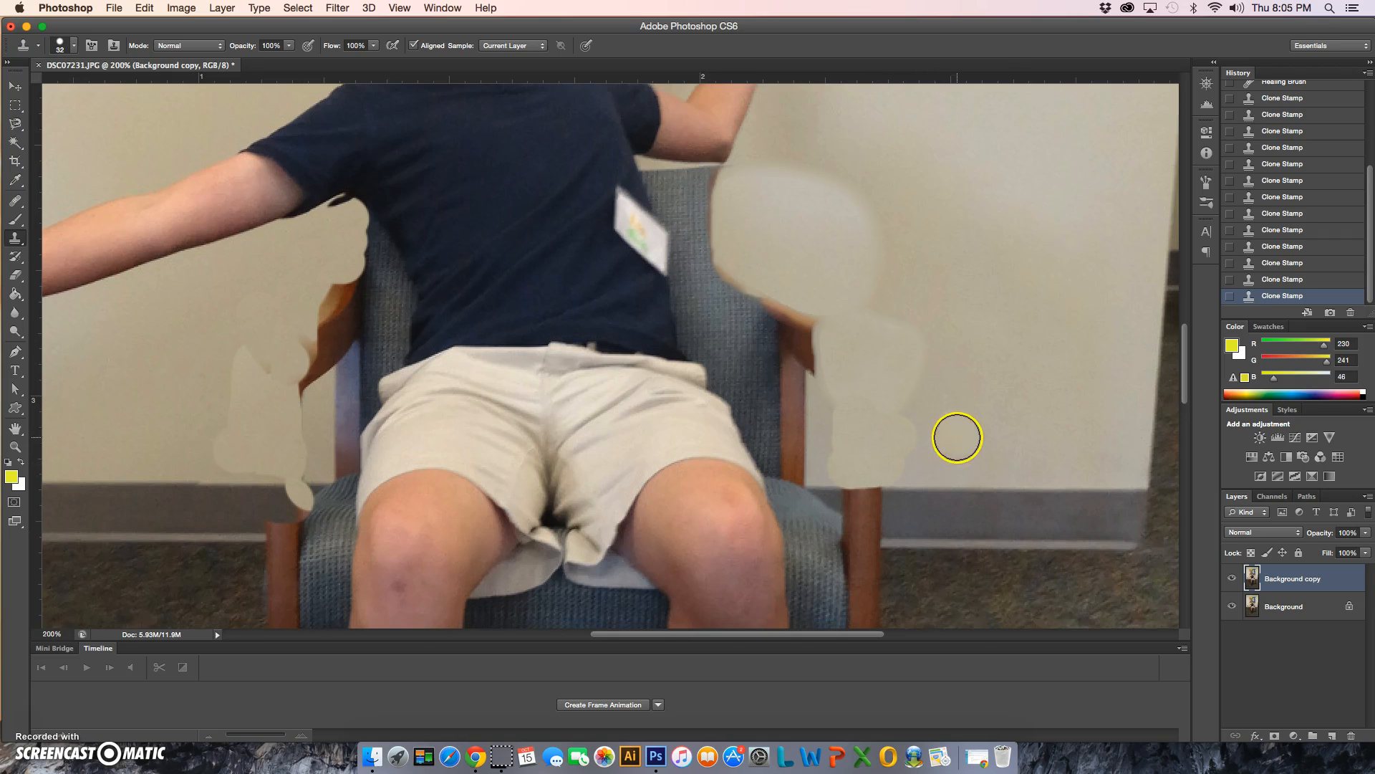
scroll(962, 437, down, 4)
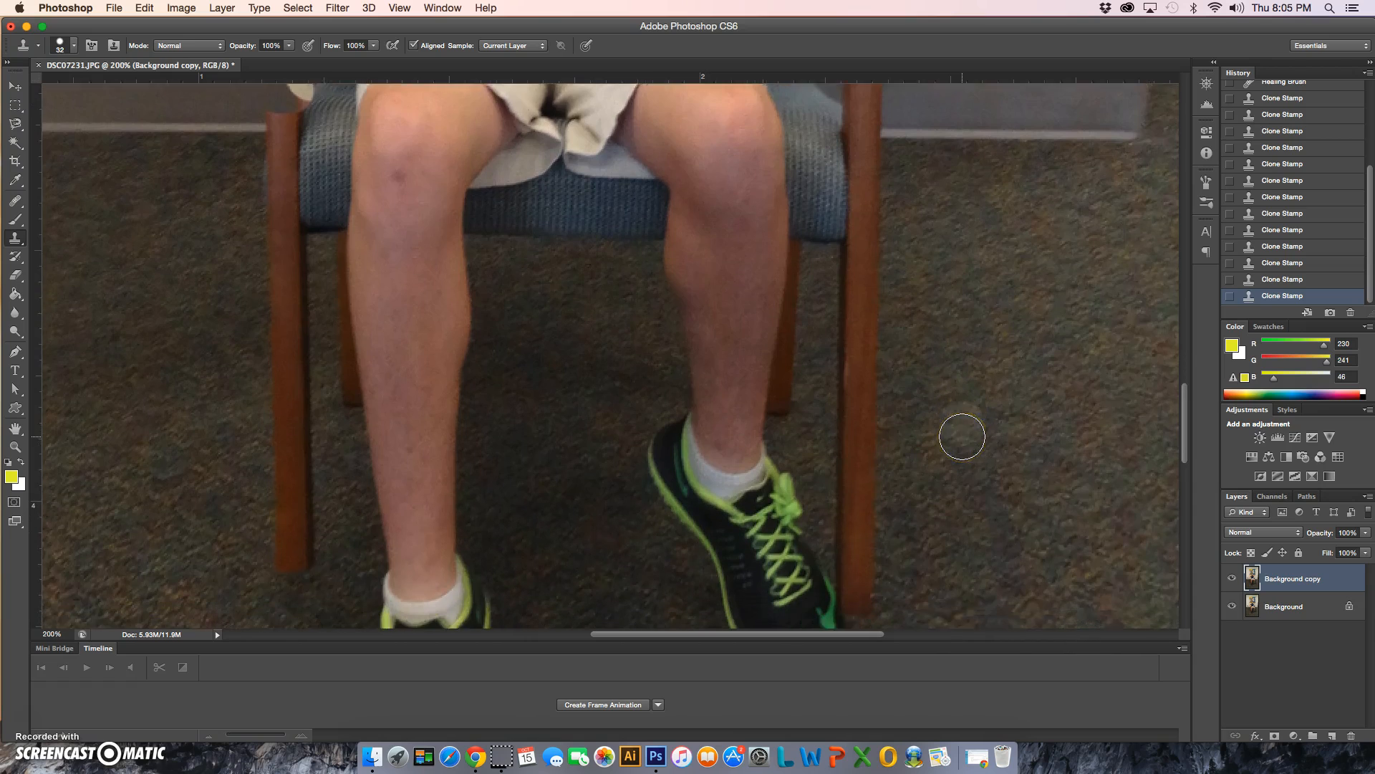
click(208, 308)
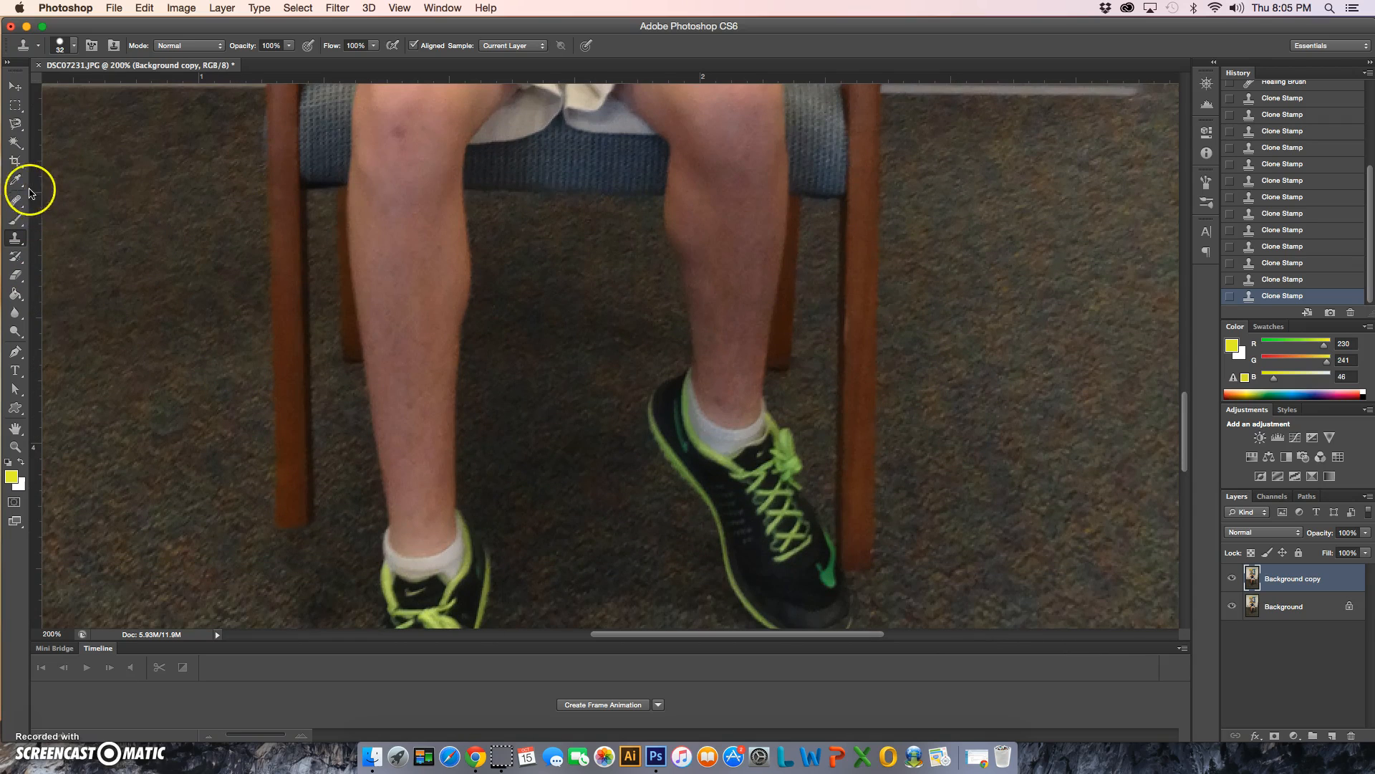
click(20, 202)
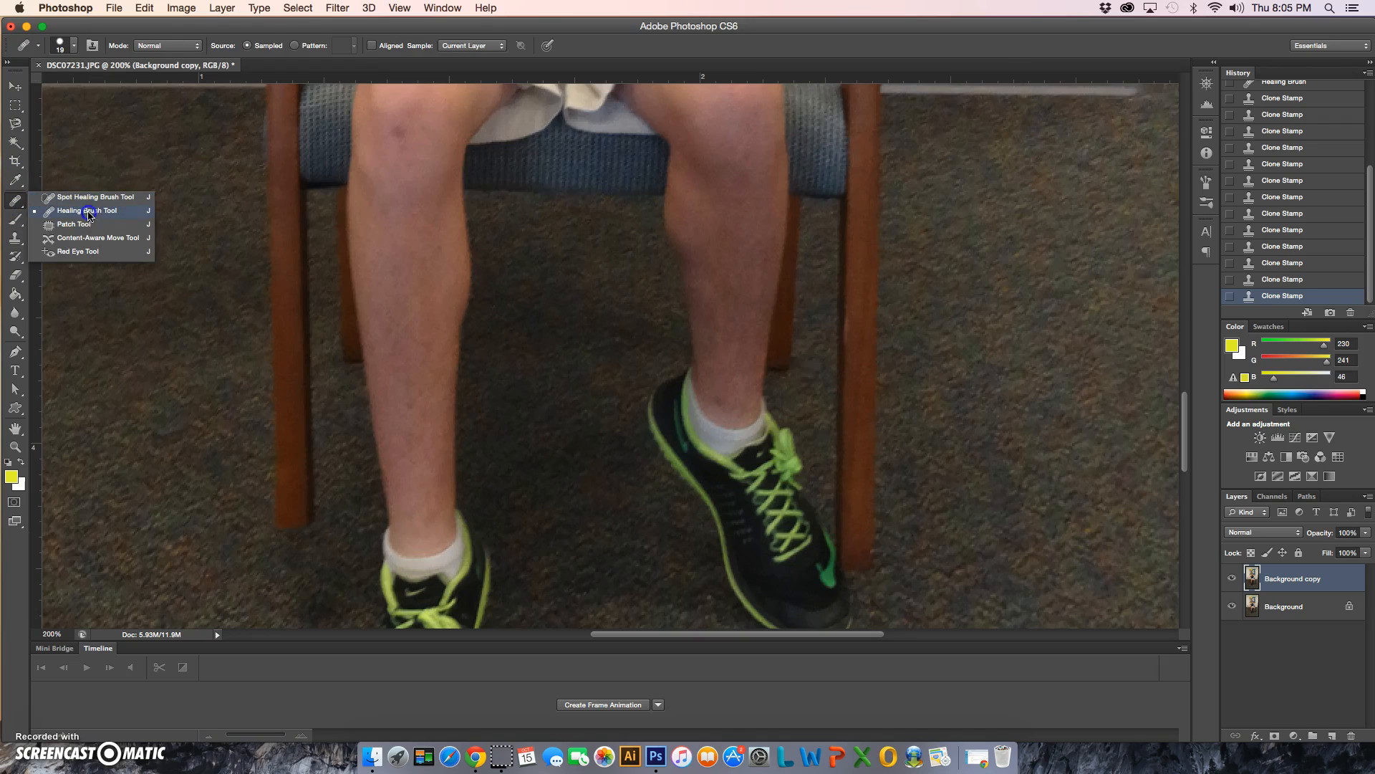
click(90, 227)
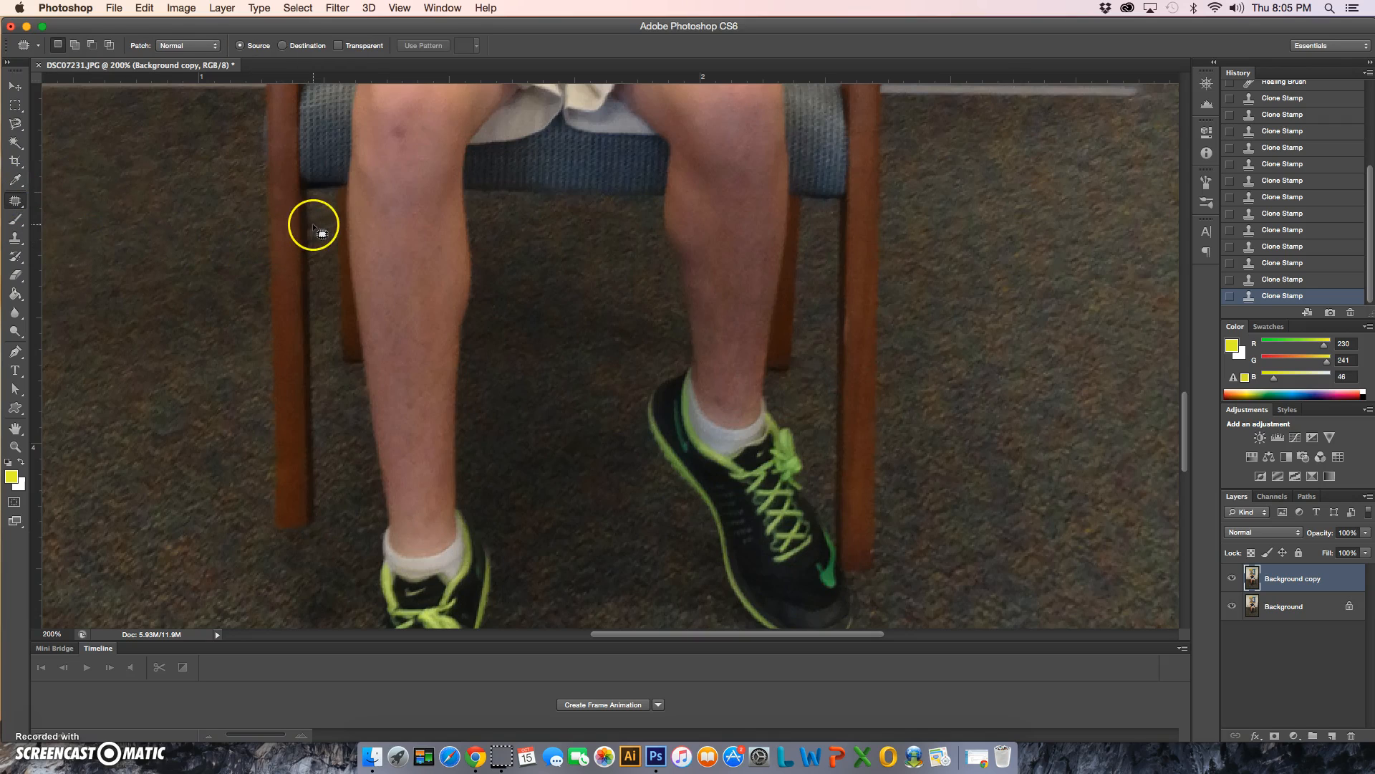
click(313, 195)
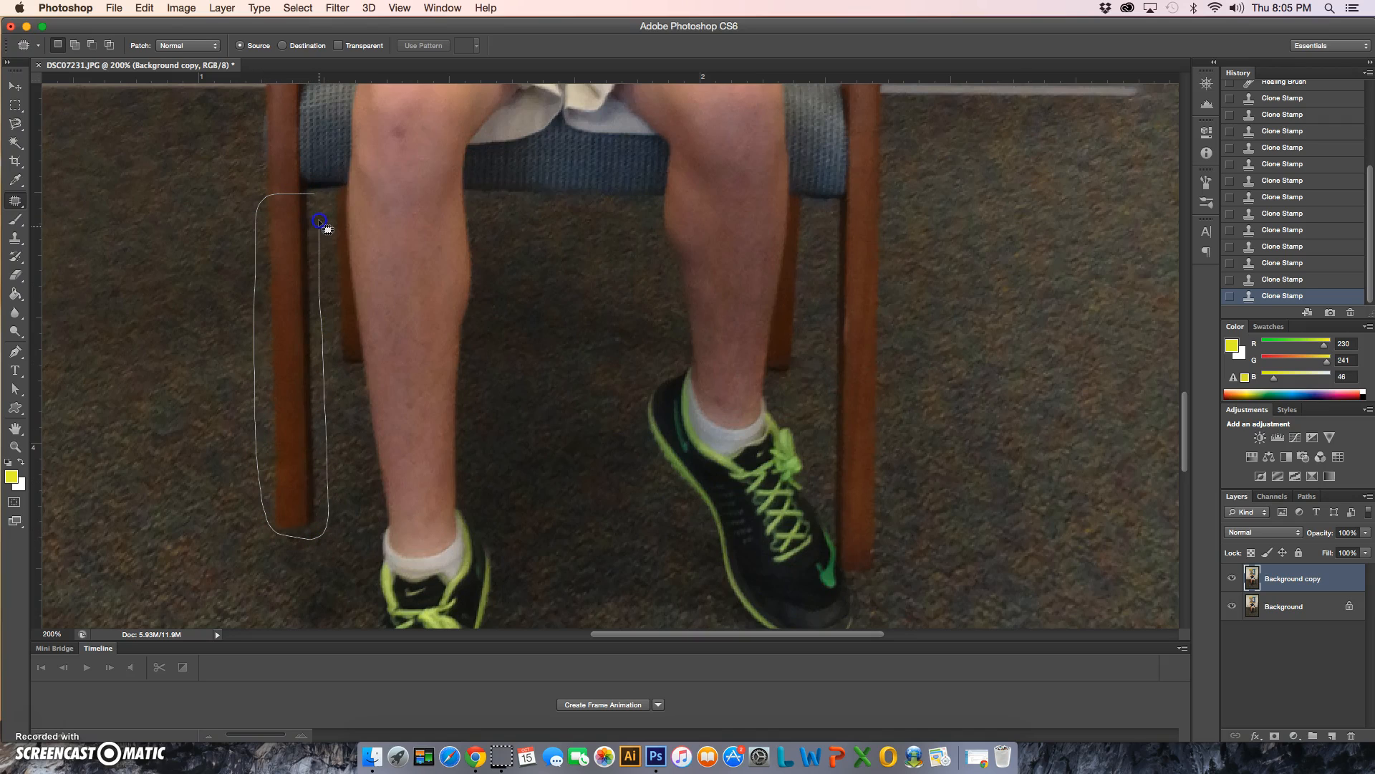
drag(317, 203, 320, 200)
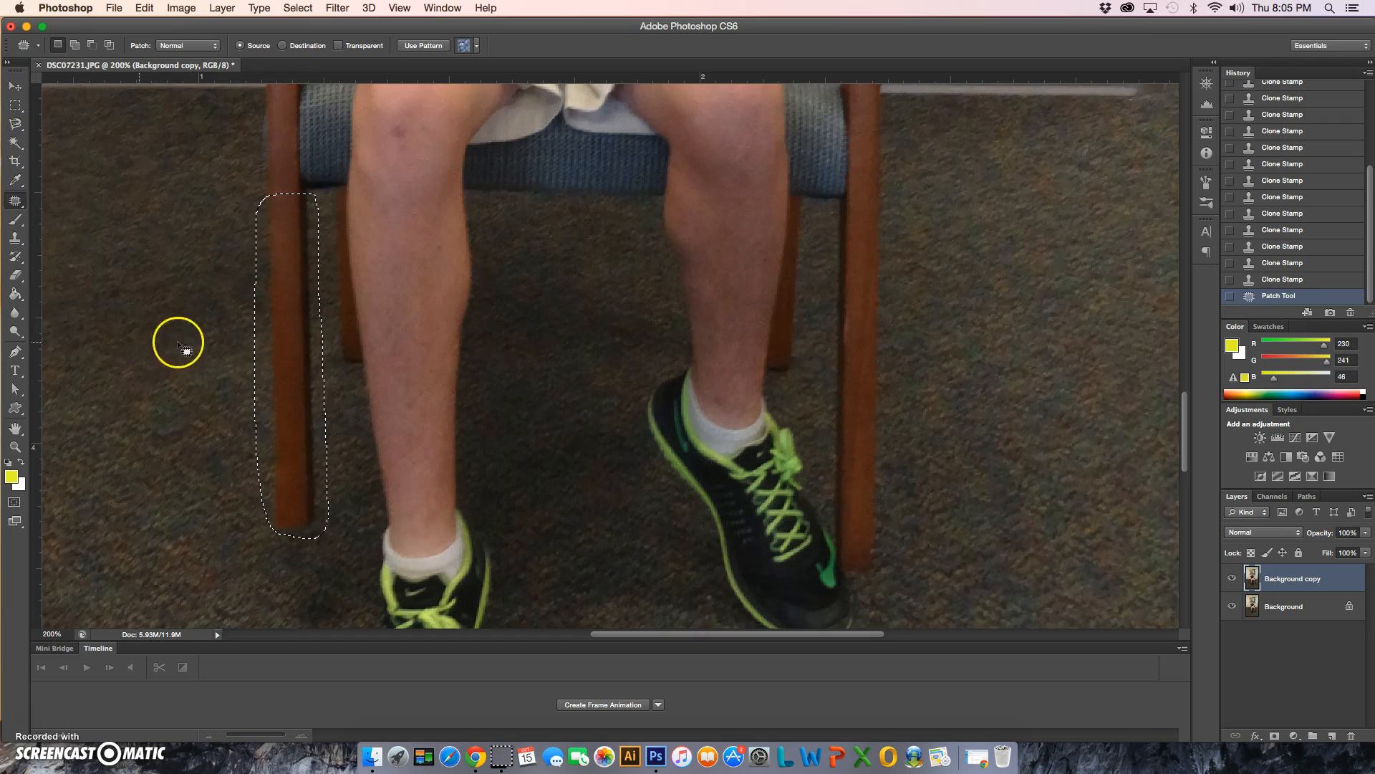
click(273, 364)
drag(273, 364, 196, 364)
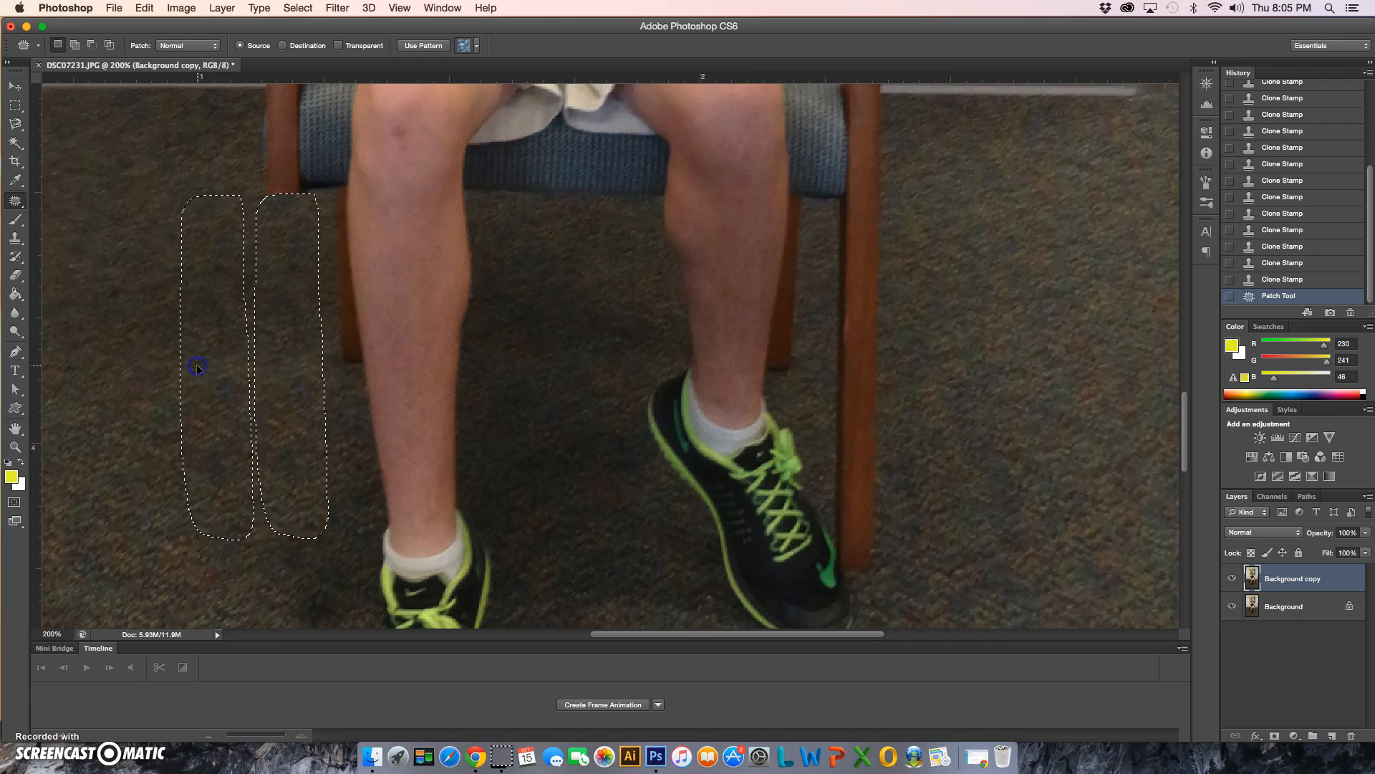
key(super+d)
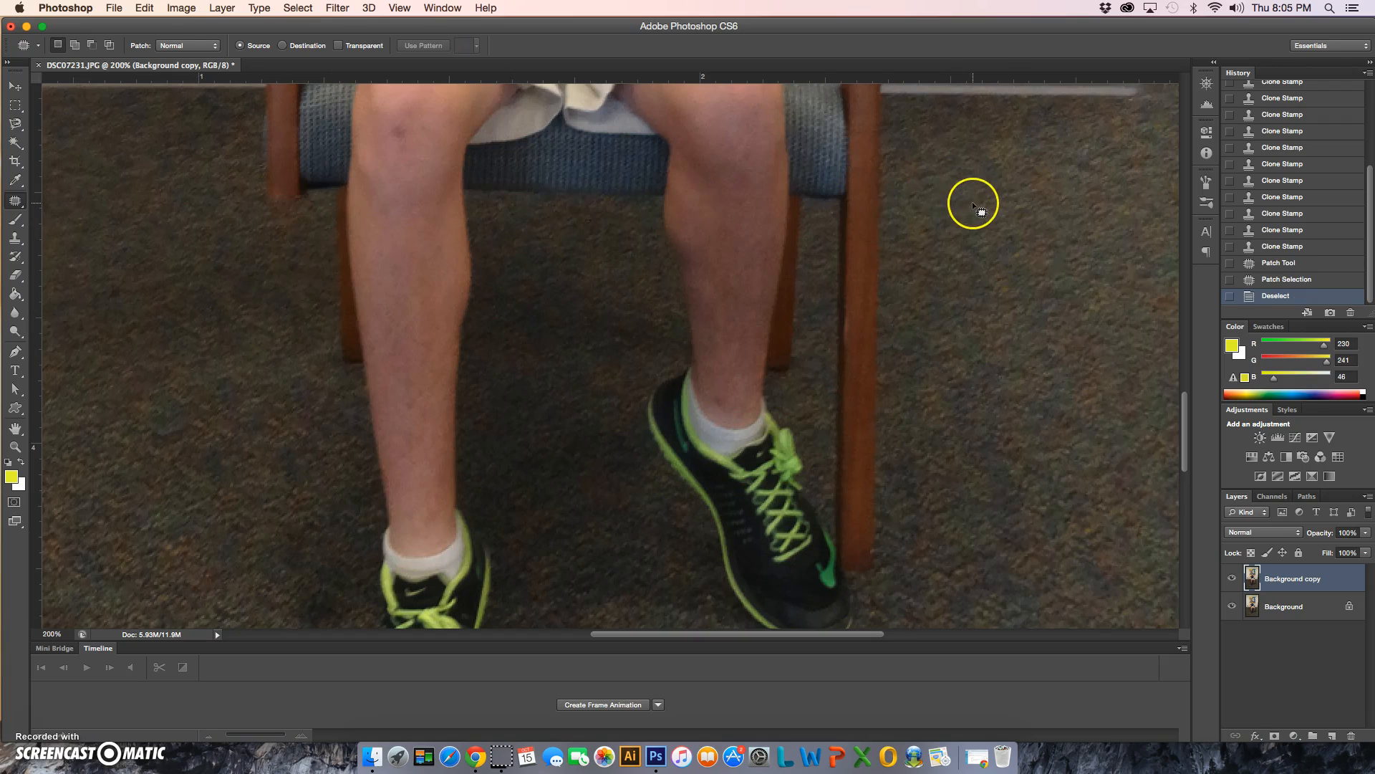
Step: Switch from the Patch tool back to the Clone Stamp tool to work on the remaining chair seat and legs
scroll(956, 209, up, 5)
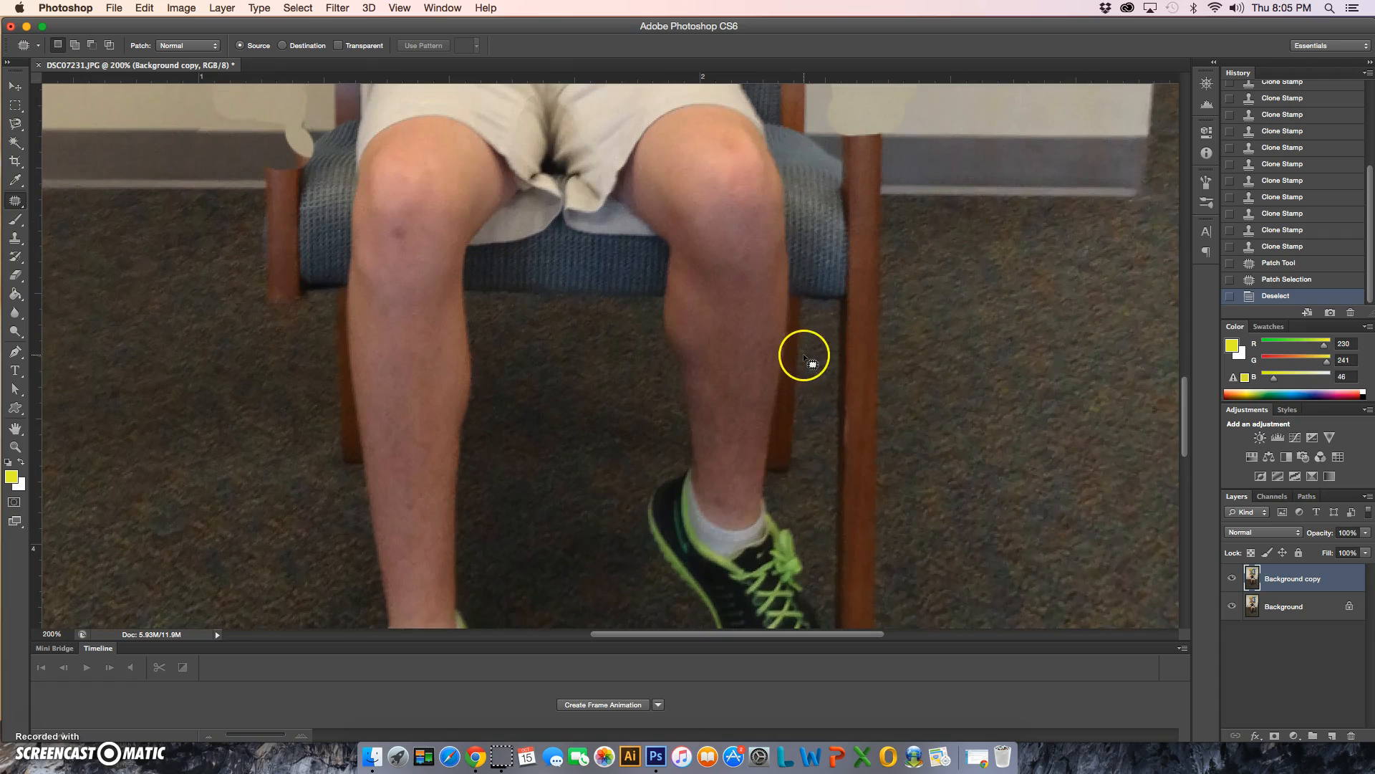
scroll(870, 381, down, 1)
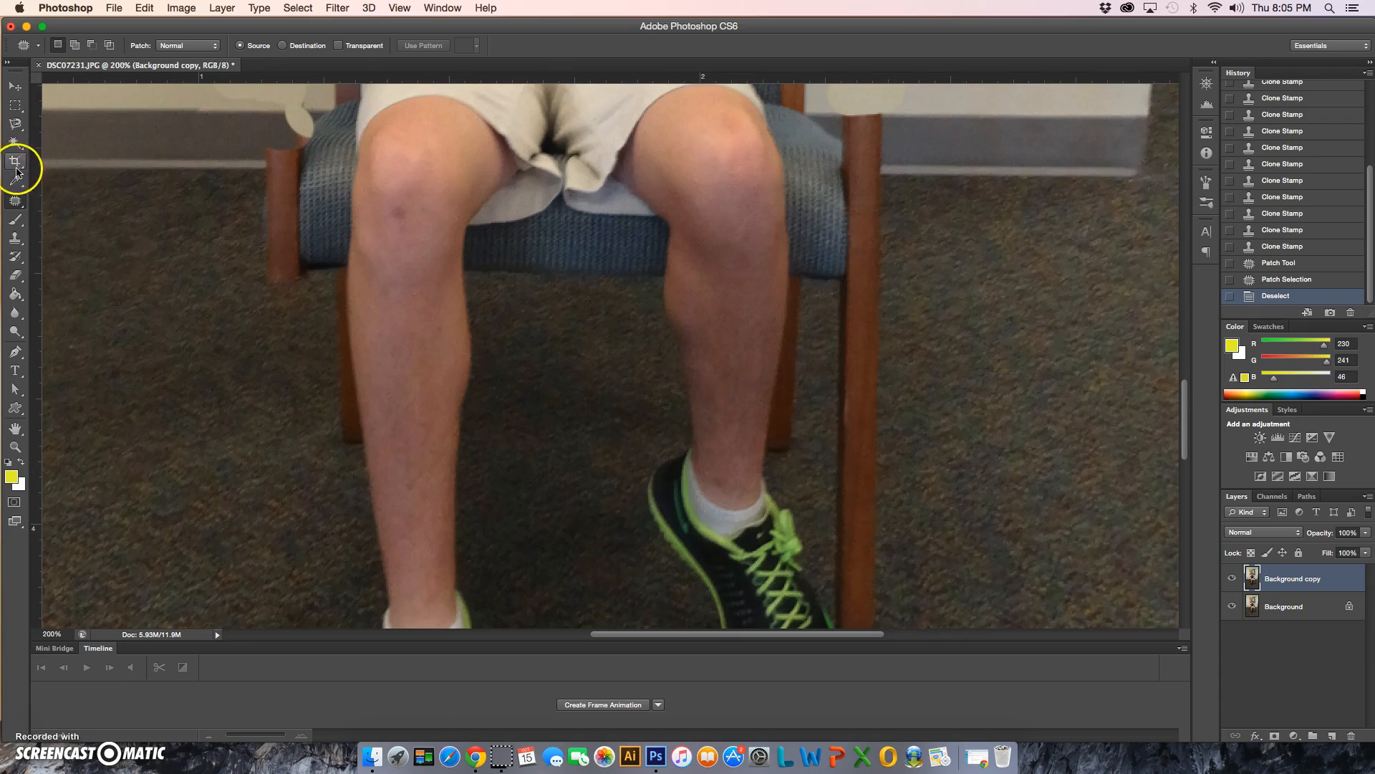
click(14, 203)
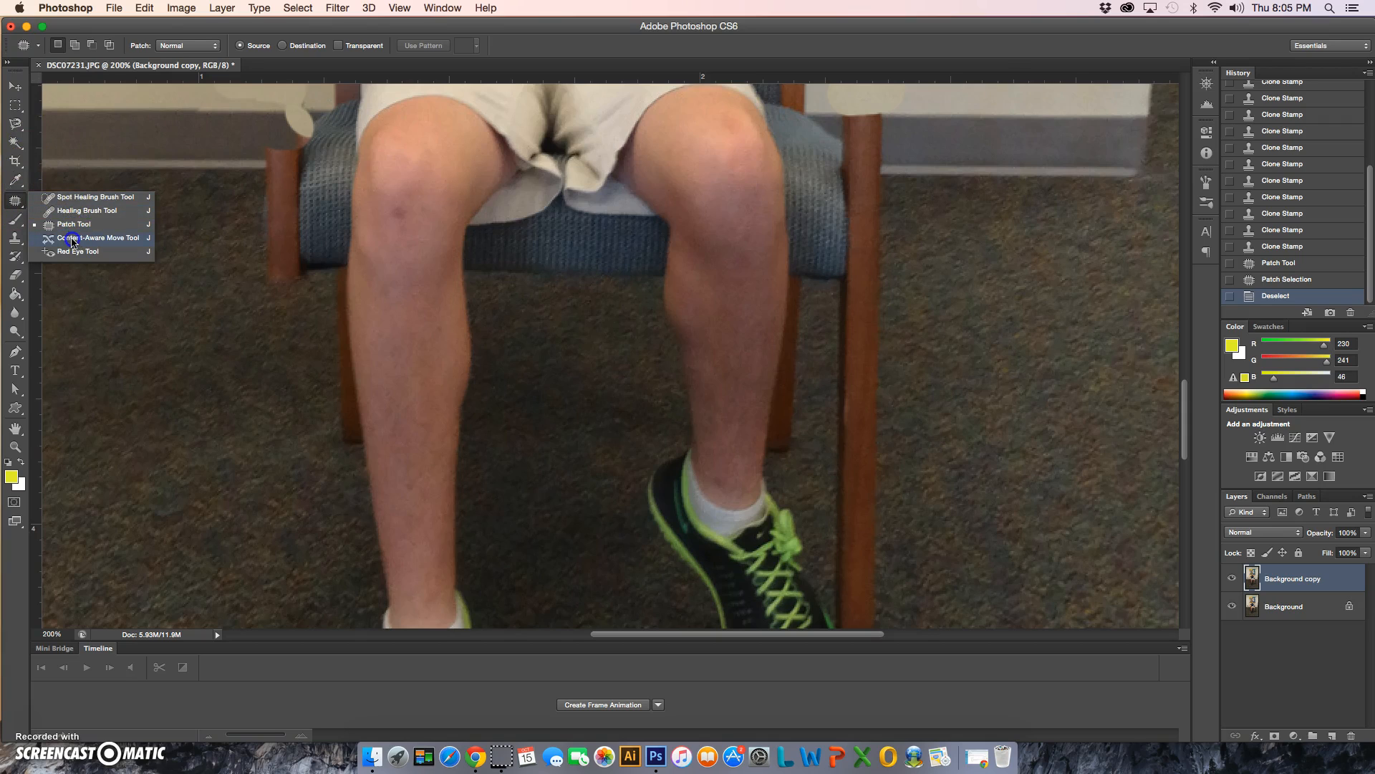
click(16, 242)
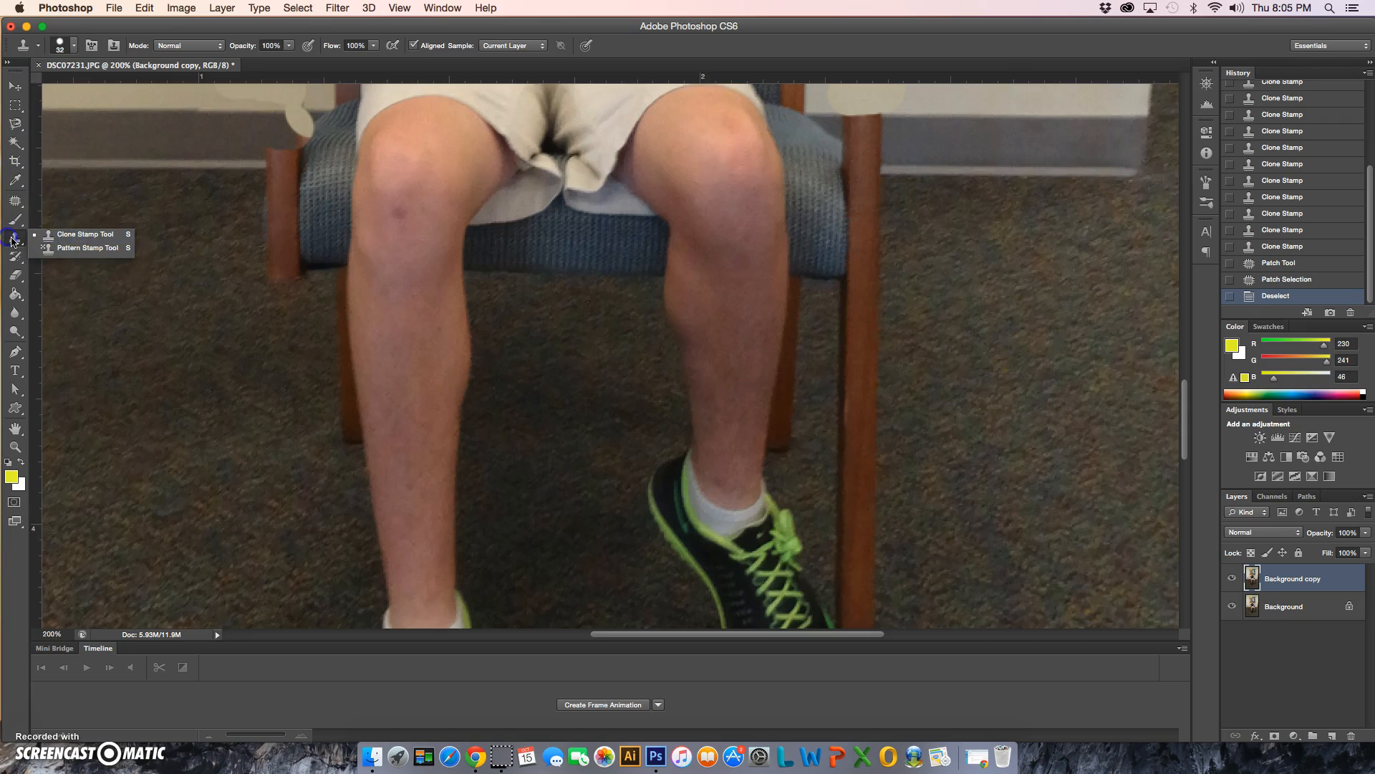
click(14, 241)
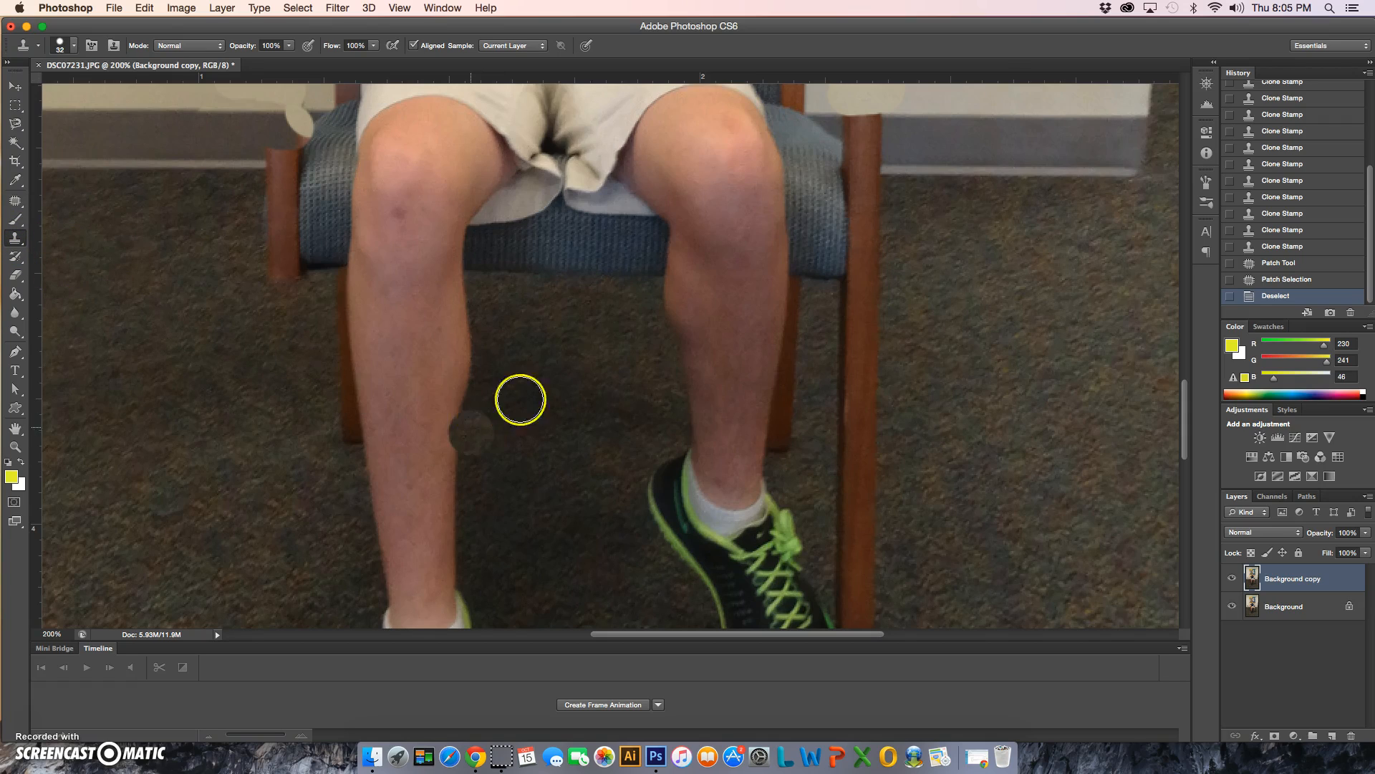
scroll(770, 414, up, 5)
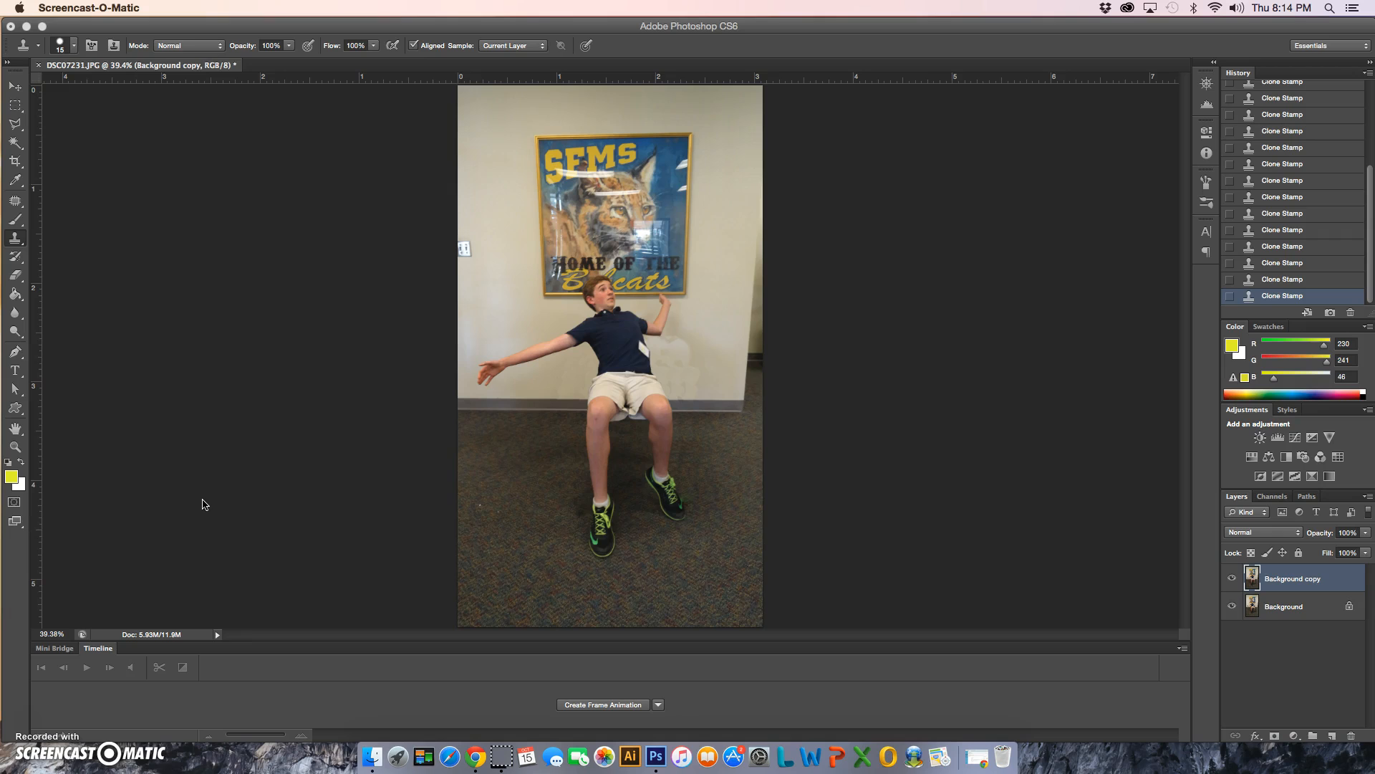
Step: Try lightening the carpet and the wall patch right of the torso with the Dodge tool, and revert to the last Clone Stamp state
click(203, 502)
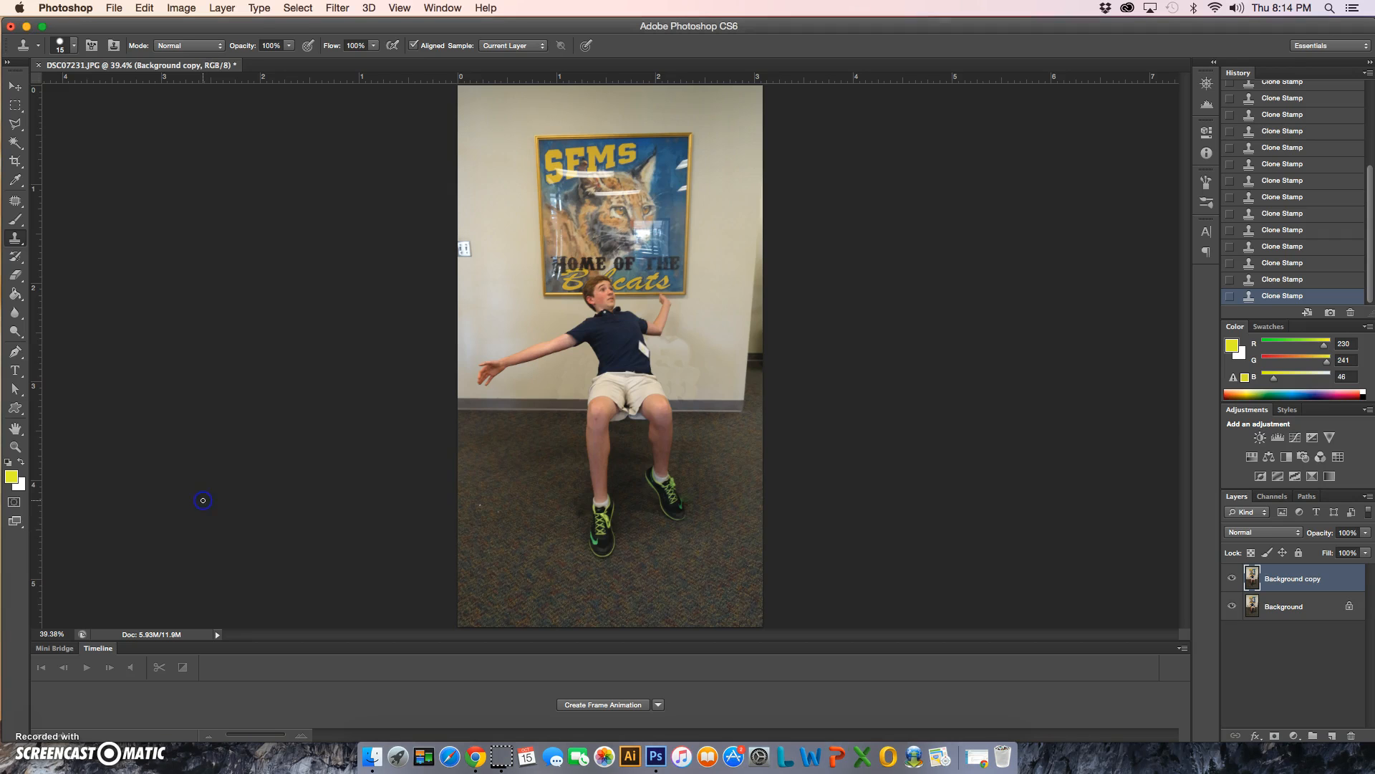
key(super+plus)
key(super+plus)
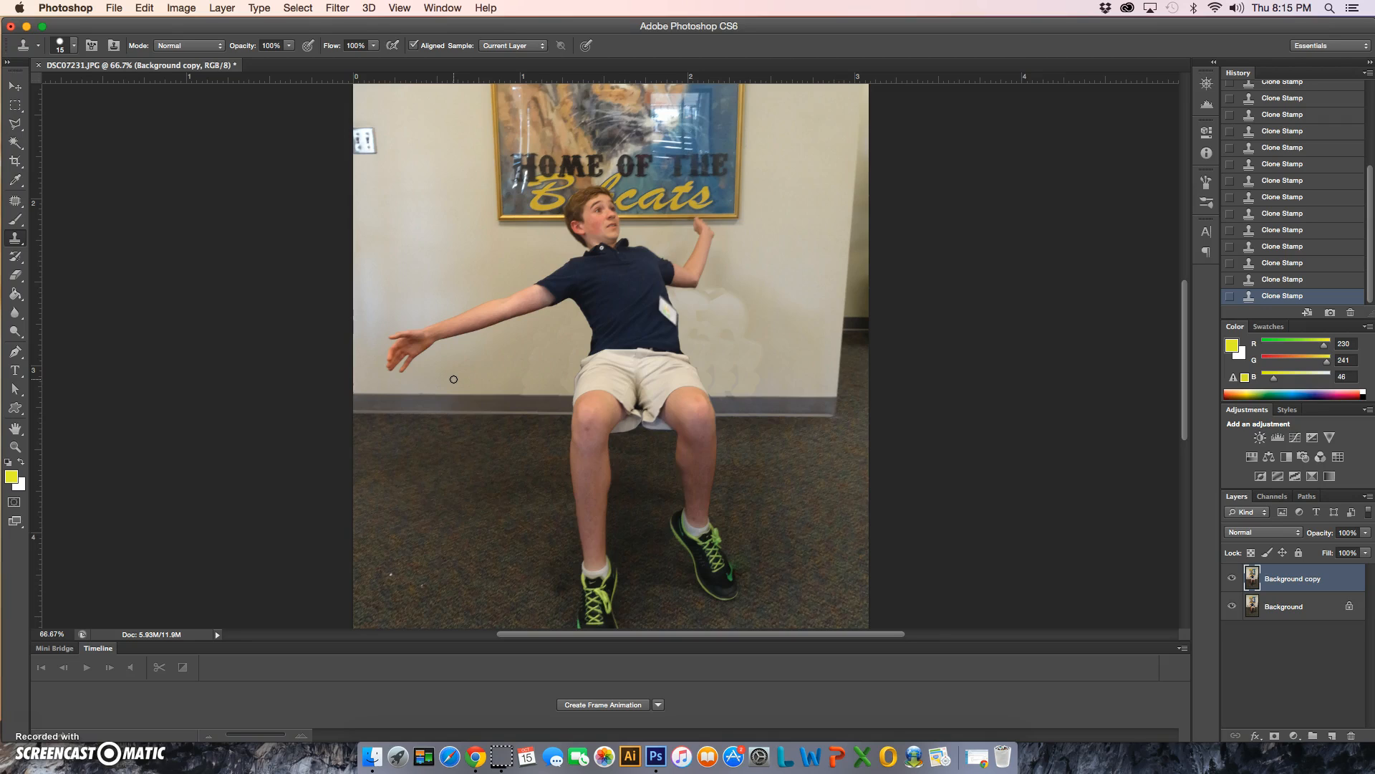
click(473, 671)
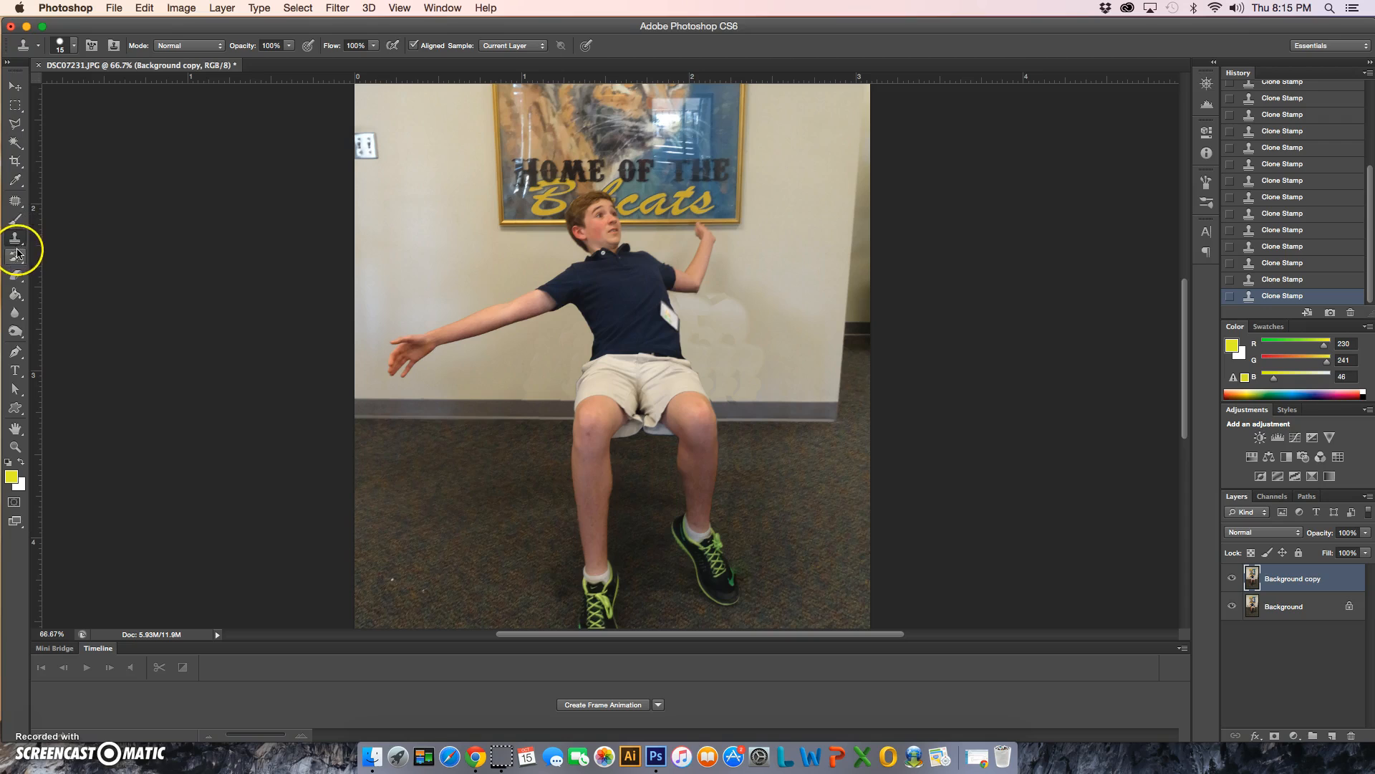
click(18, 314)
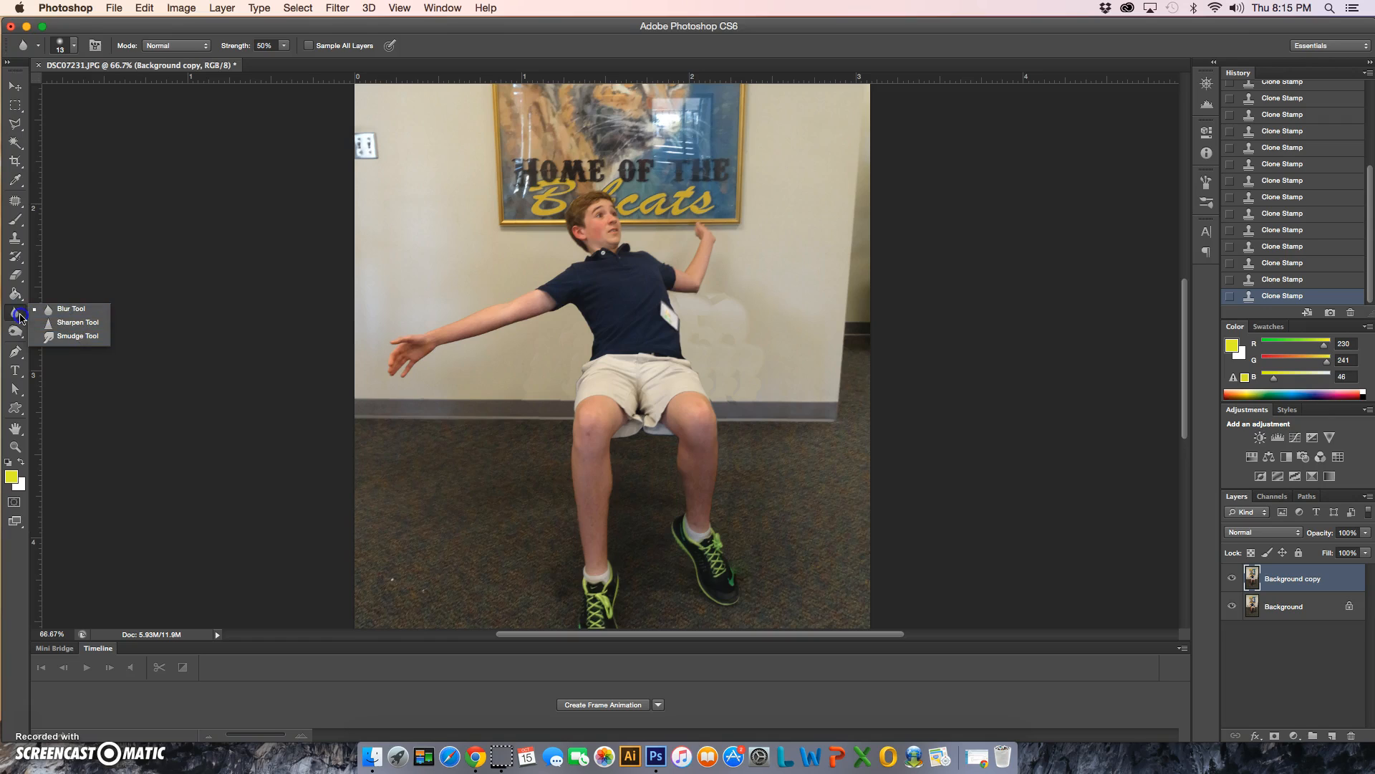
click(14, 334)
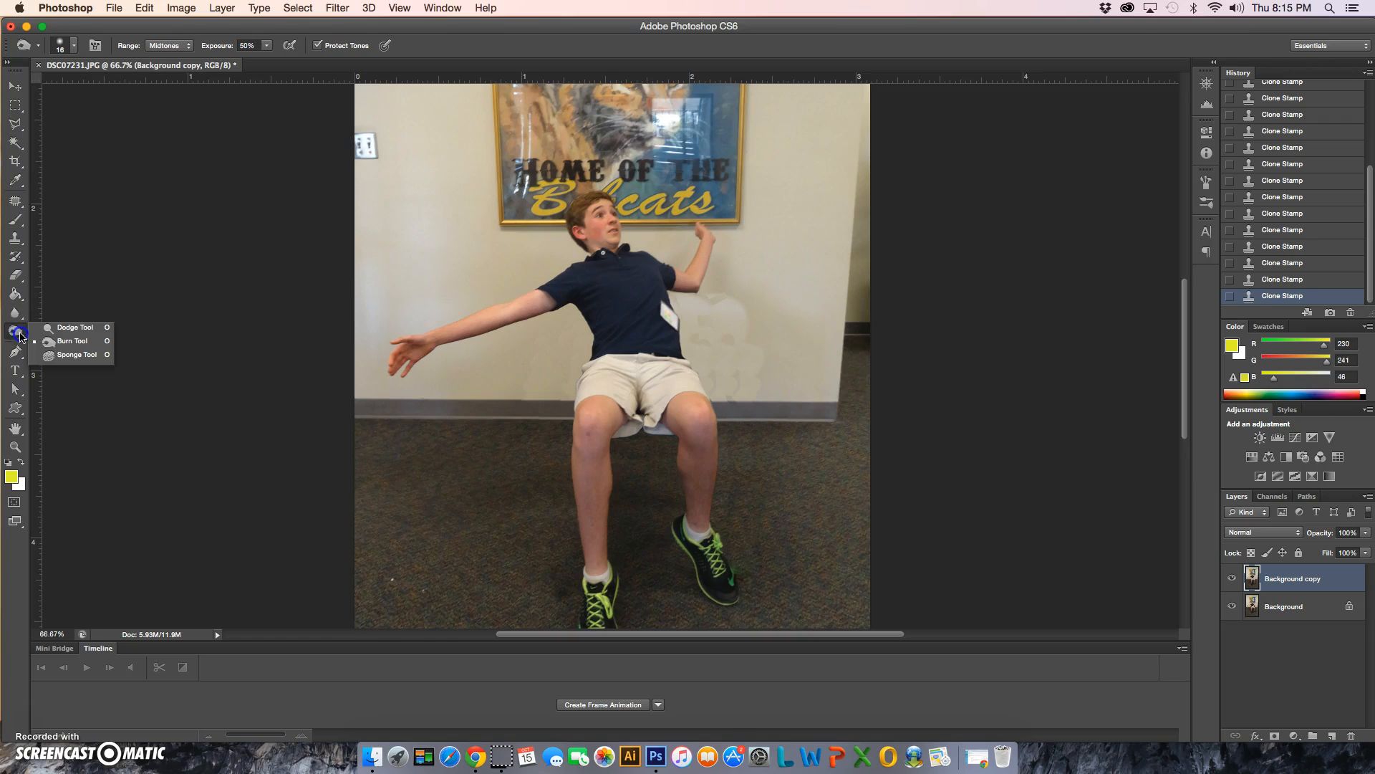
click(78, 331)
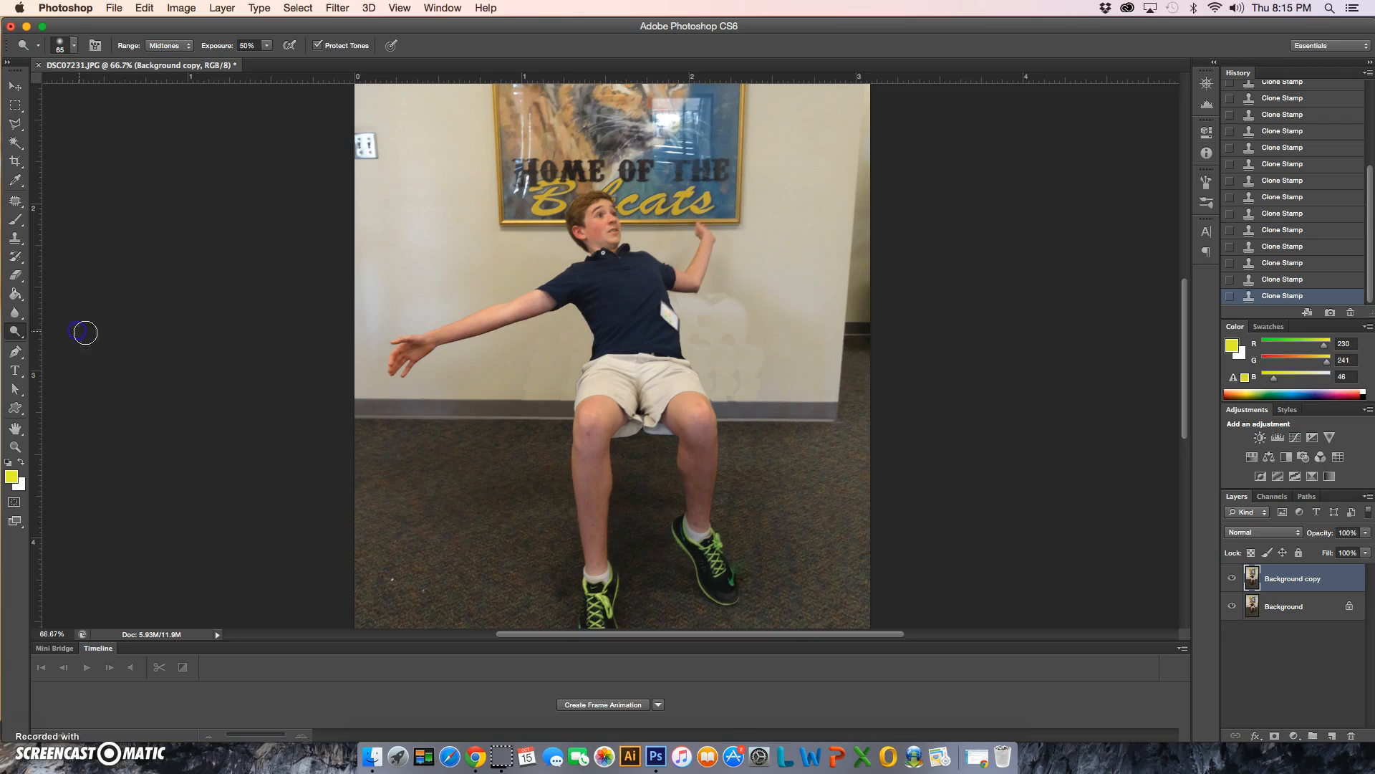
click(440, 469)
drag(520, 460, 415, 470)
drag(732, 300, 738, 357)
mouse_move(732, 361)
mouse_down()
mouse_move(762, 363)
mouse_move(721, 357)
mouse_move(708, 332)
mouse_move(752, 299)
mouse_move(796, 313)
mouse_move(751, 332)
mouse_move(785, 339)
mouse_move(761, 311)
mouse_move(792, 316)
mouse_move(787, 347)
mouse_up()
mouse_move(793, 341)
mouse_down()
mouse_move(779, 328)
mouse_move(774, 365)
mouse_move(808, 355)
mouse_up()
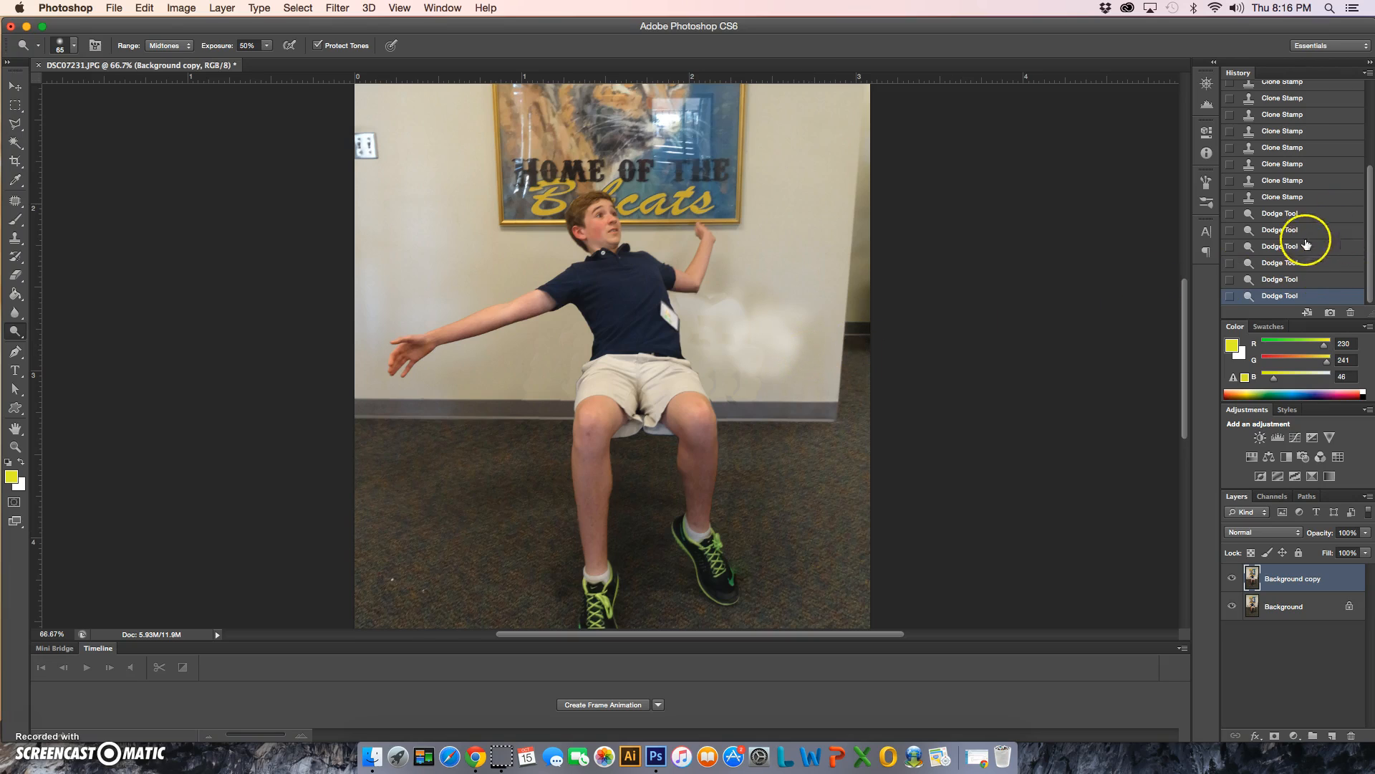
click(1296, 212)
click(1287, 198)
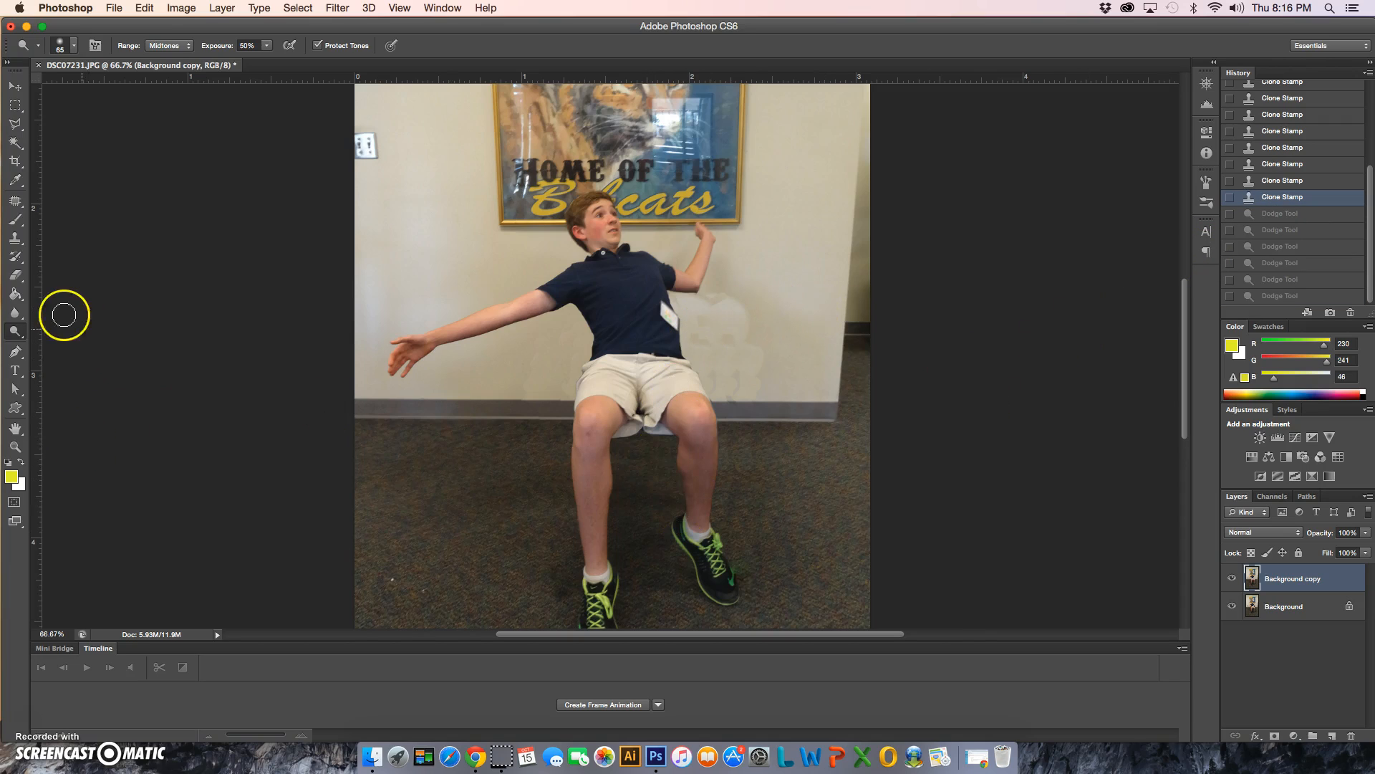
Step: Darken the carpet left of the legs into a shadow using the Burn tool with a 16 px brush, Midtones range and 50% exposure
click(18, 332)
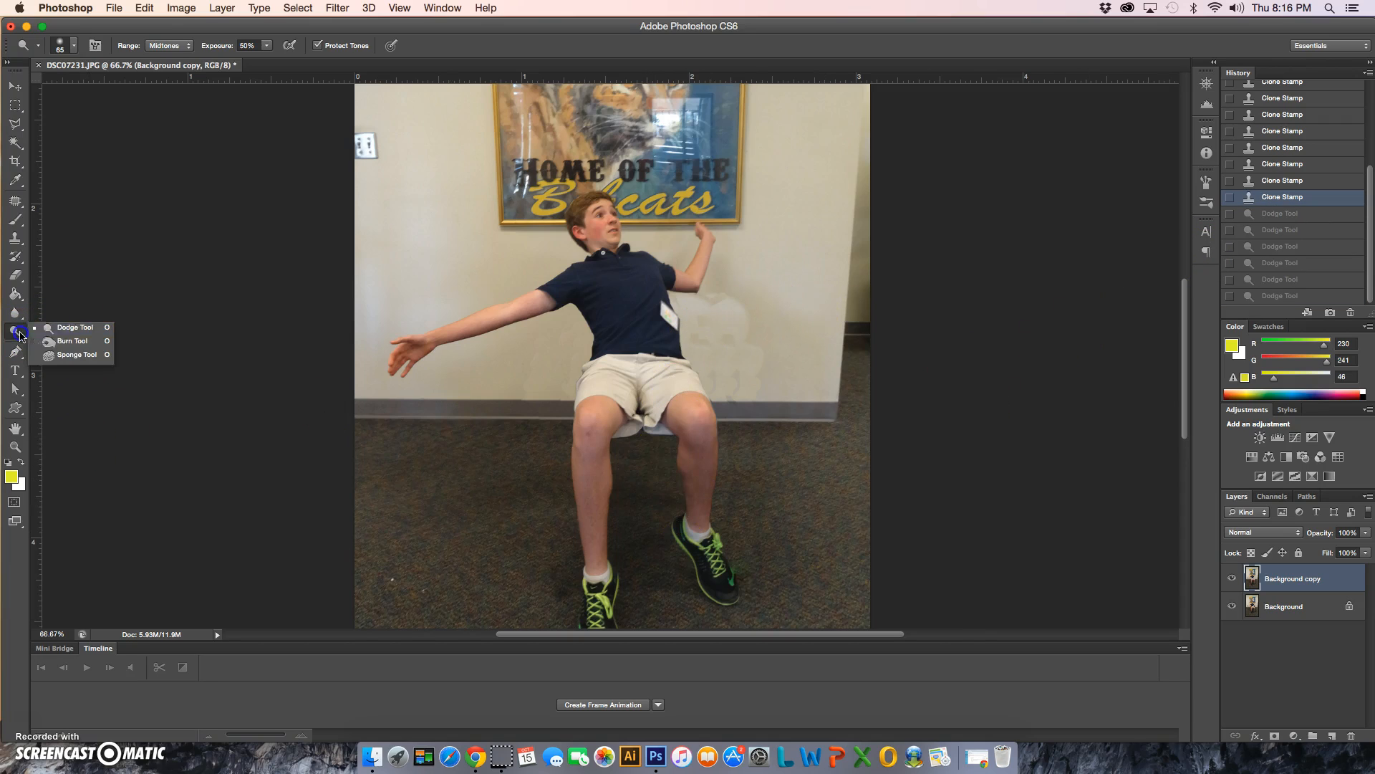
click(72, 341)
scroll(350, 397, down, 1)
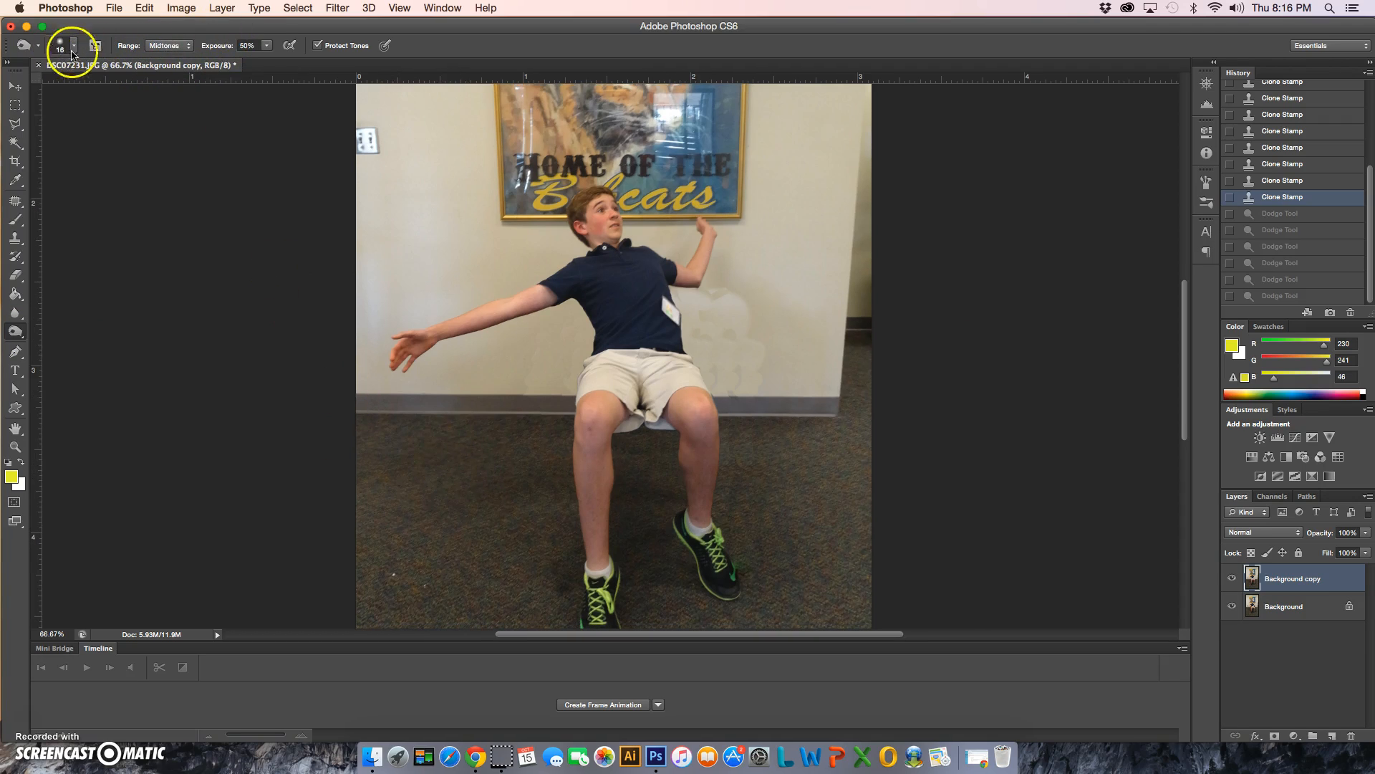
click(164, 47)
click(164, 46)
click(164, 47)
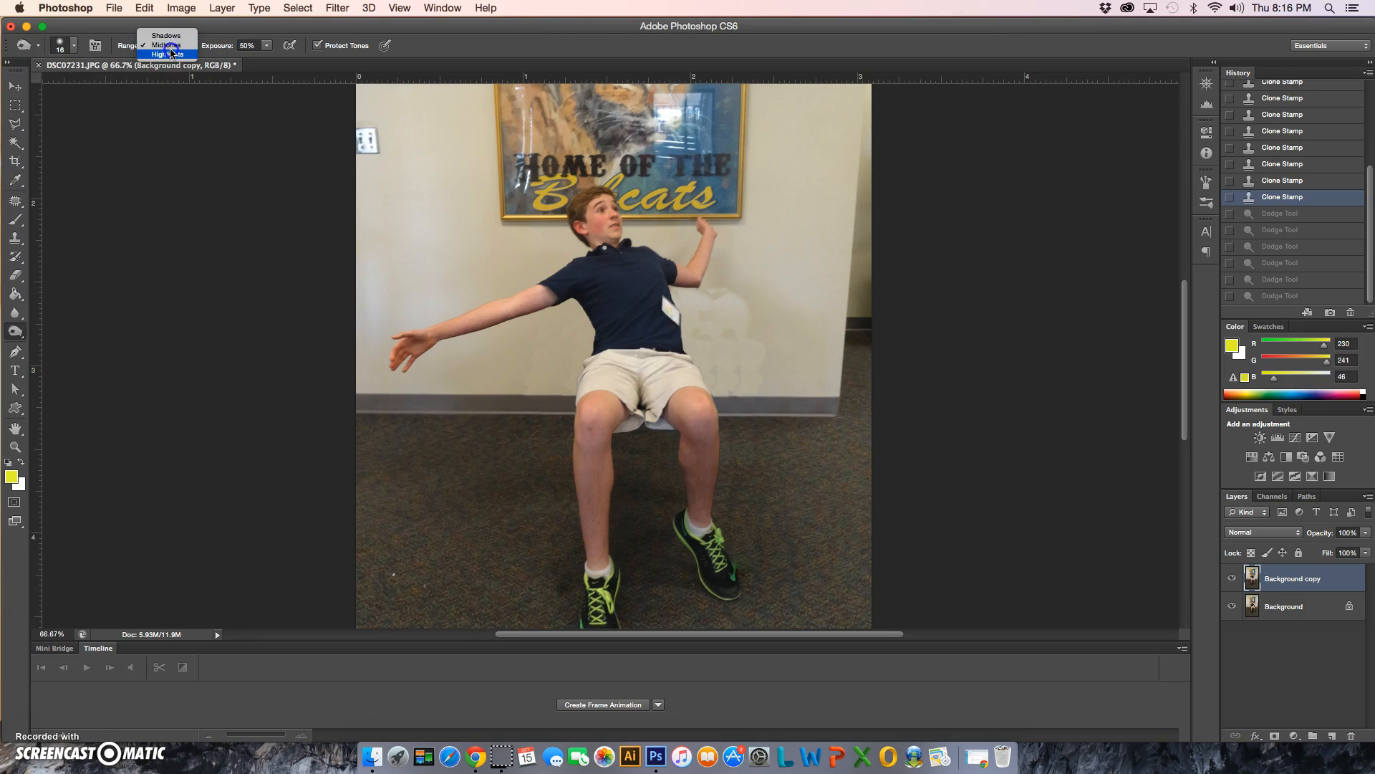
click(171, 46)
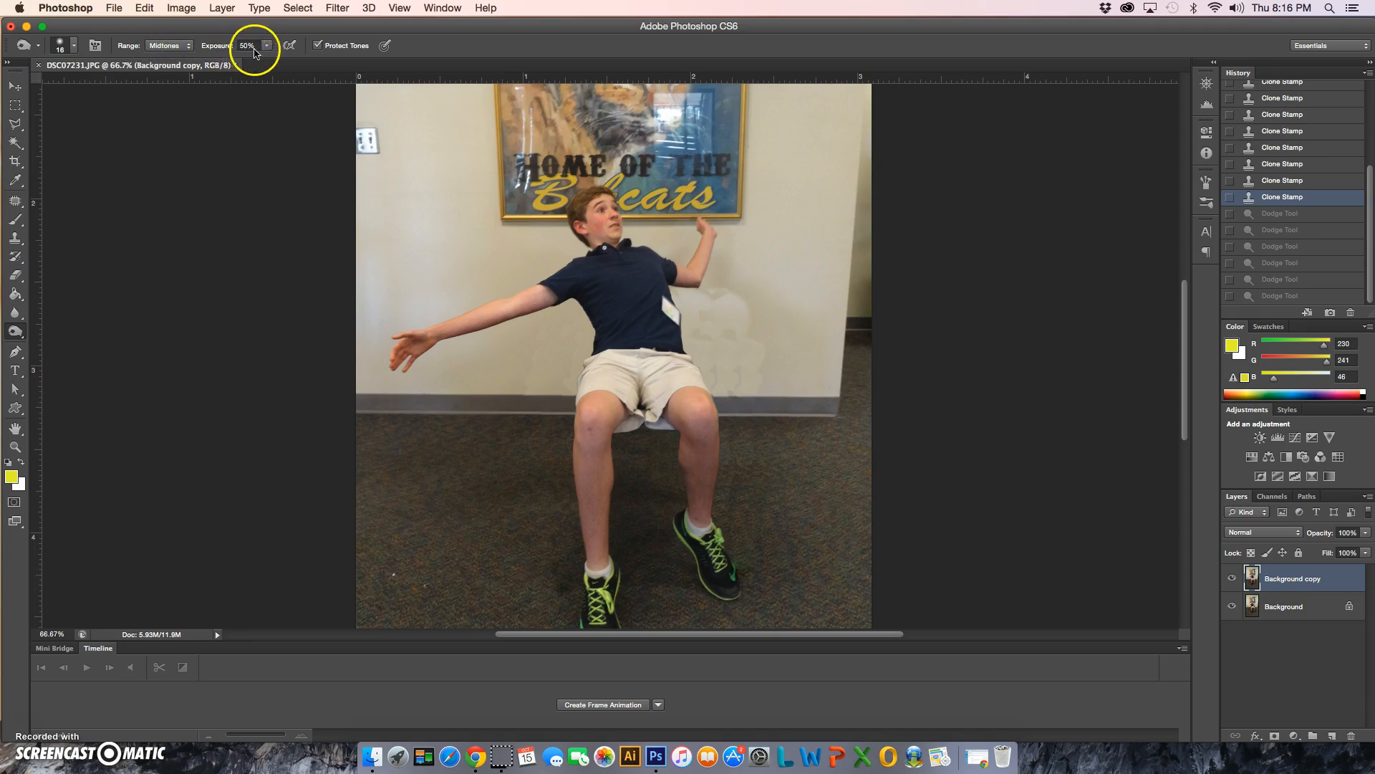
click(60, 45)
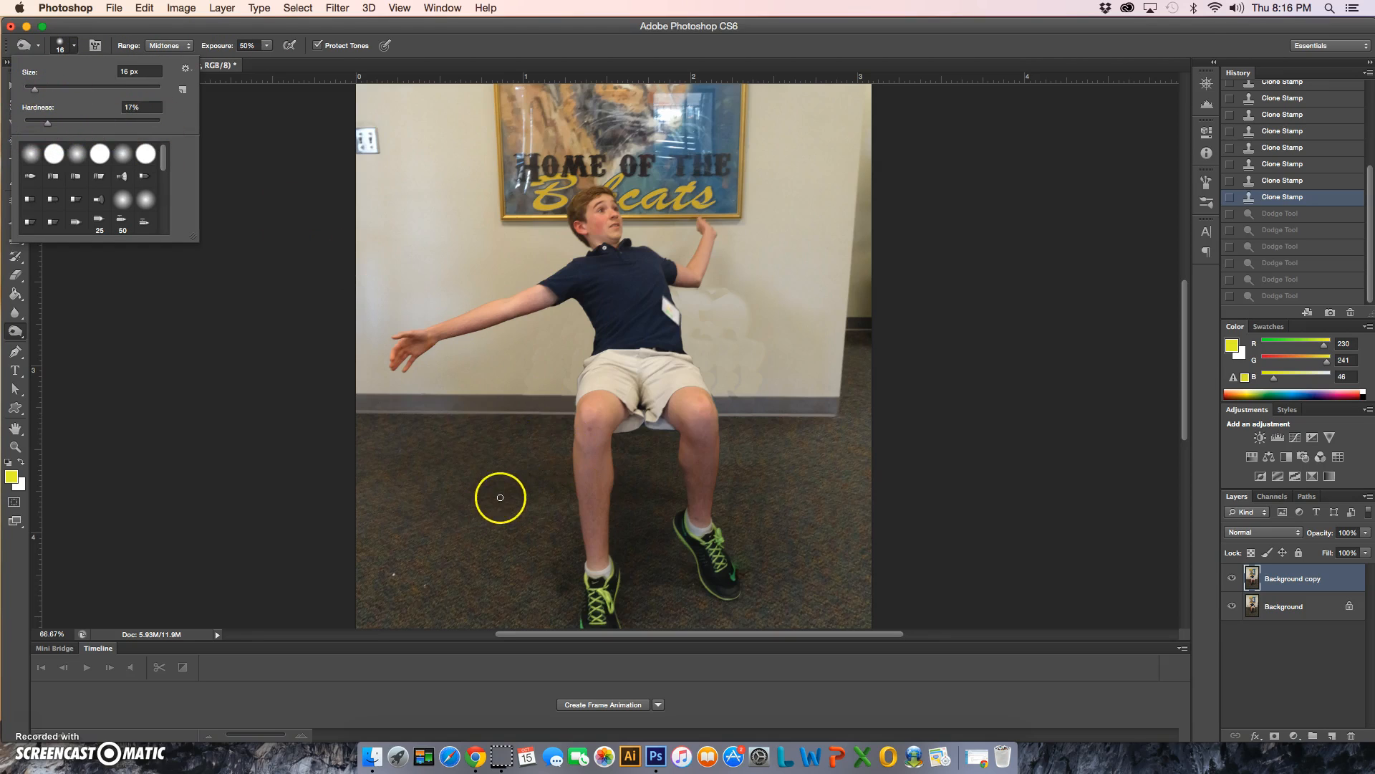
drag(500, 494, 543, 492)
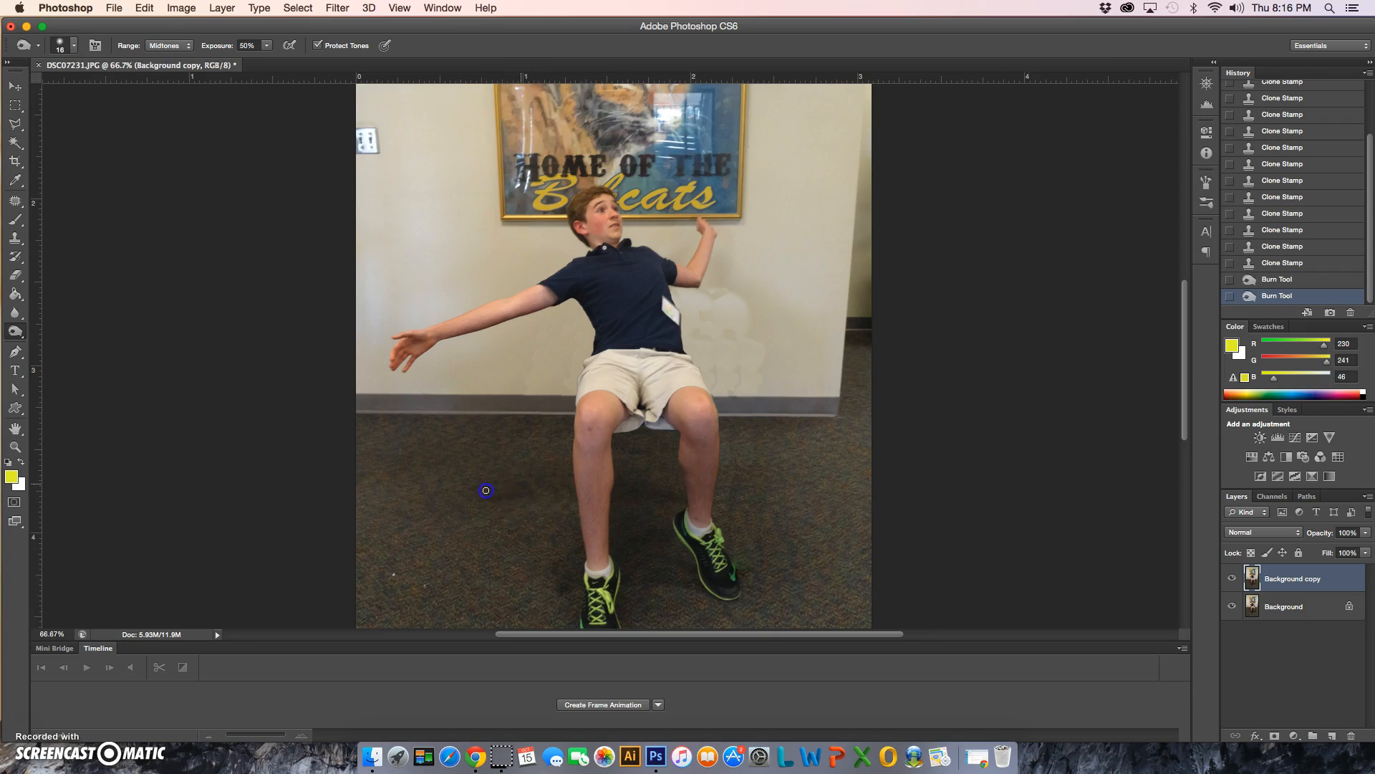
drag(450, 511, 445, 512)
drag(544, 483, 455, 484)
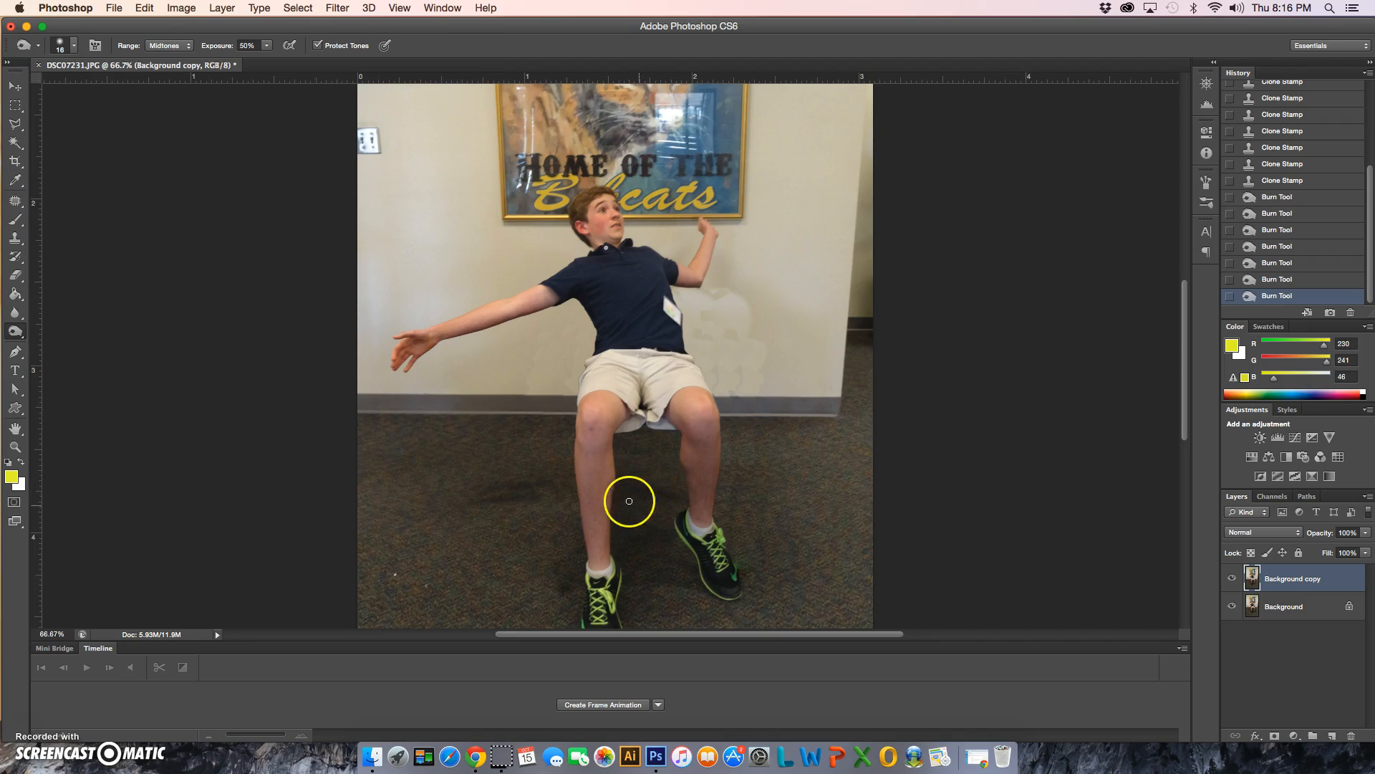
Step: Burn shadow into the carpet between the legs and around the front shoe, and extend the shadow left of the legs
mouse_move(665, 494)
mouse_down()
mouse_move(681, 562)
mouse_move(641, 545)
mouse_up()
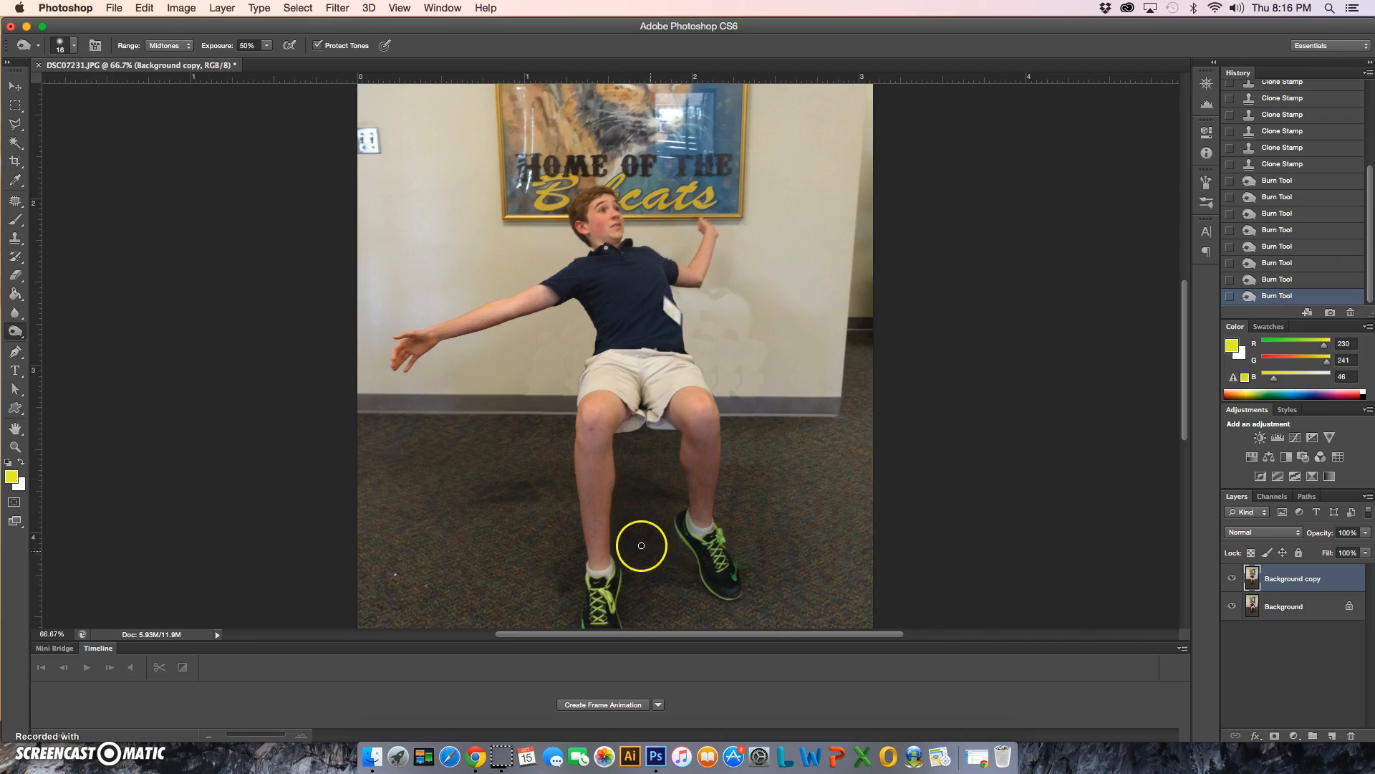
click(602, 592)
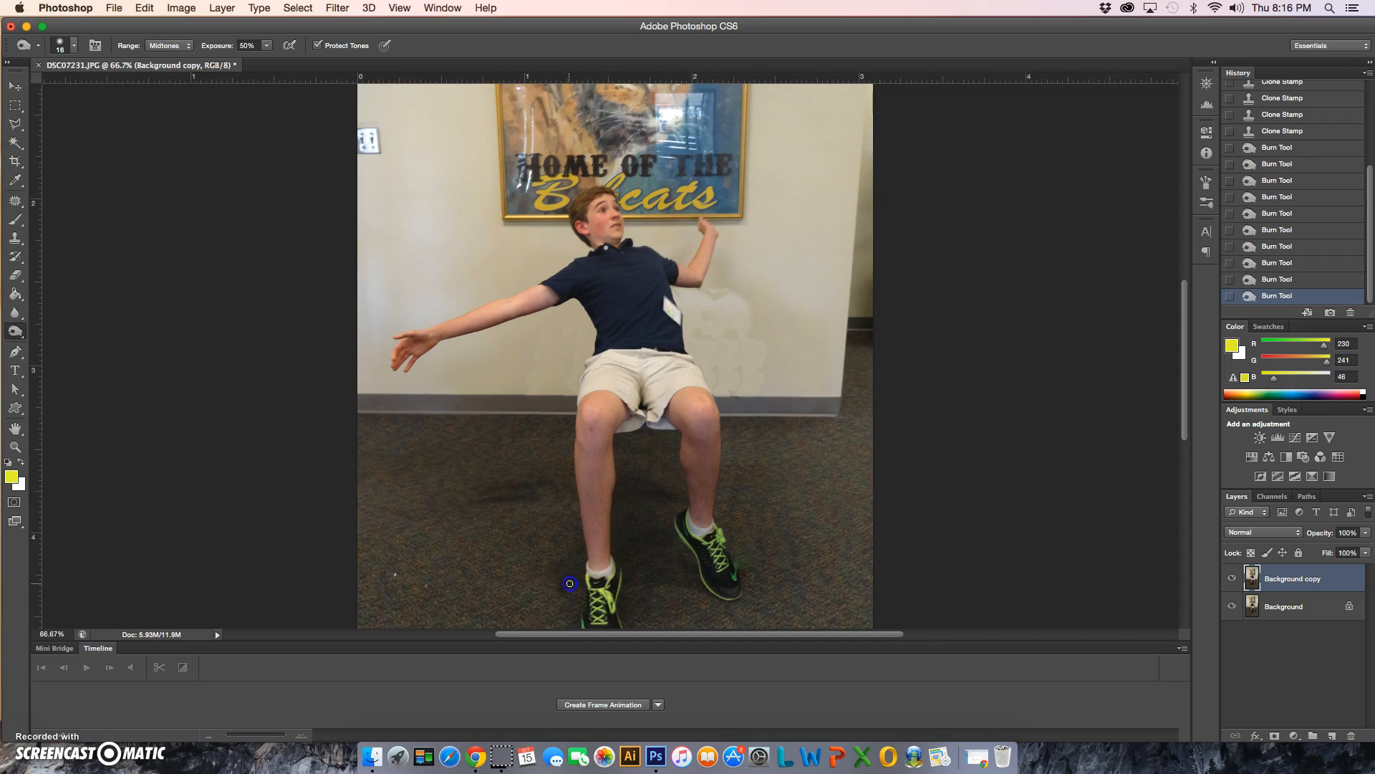
mouse_move(427, 362)
mouse_down()
mouse_move(388, 432)
mouse_move(413, 351)
mouse_move(537, 300)
mouse_move(492, 338)
mouse_move(411, 509)
mouse_move(413, 549)
mouse_move(439, 490)
mouse_move(416, 502)
mouse_move(434, 515)
mouse_move(415, 502)
mouse_move(441, 512)
mouse_move(460, 470)
mouse_move(435, 515)
mouse_move(489, 495)
mouse_move(322, 489)
mouse_up()
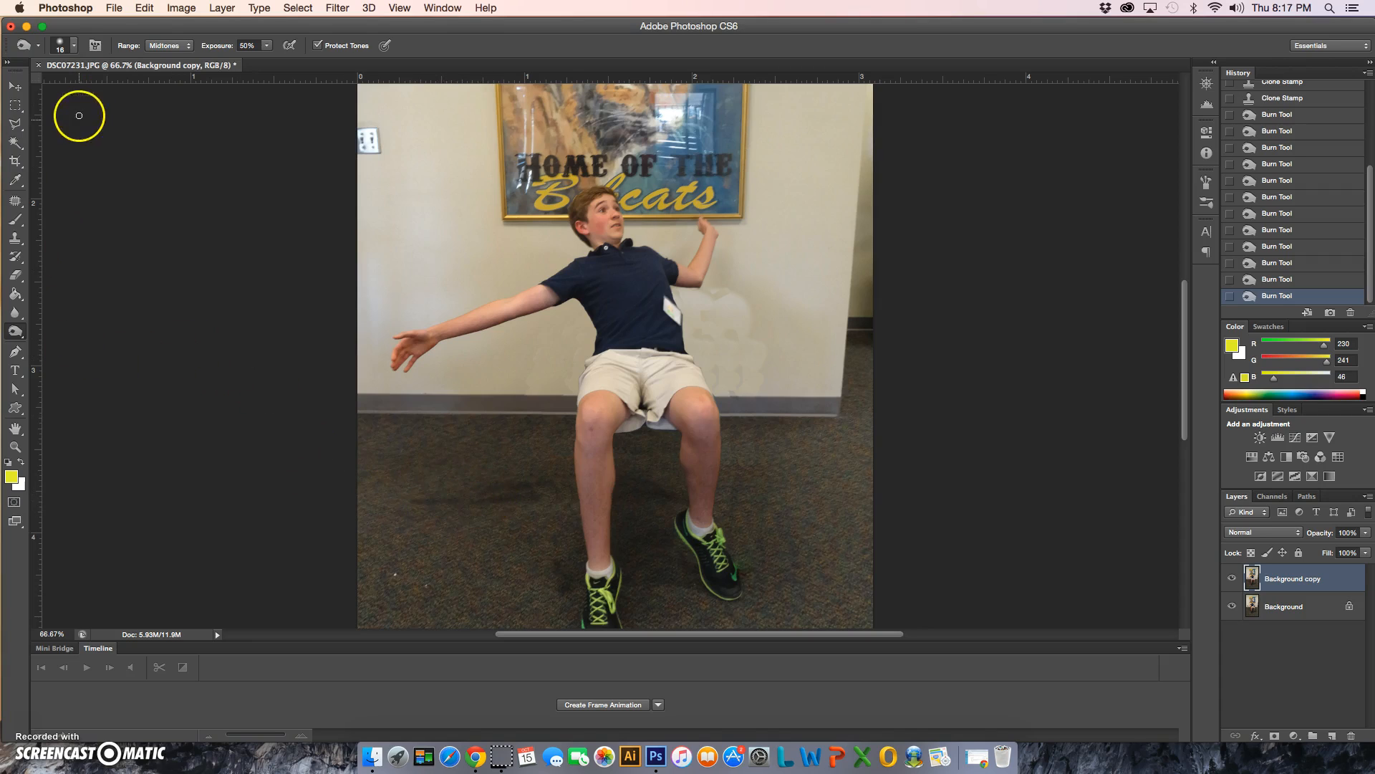
Step: Set the Burn brush size to 33 px and deepen the carpet shadow left of the legs
click(64, 51)
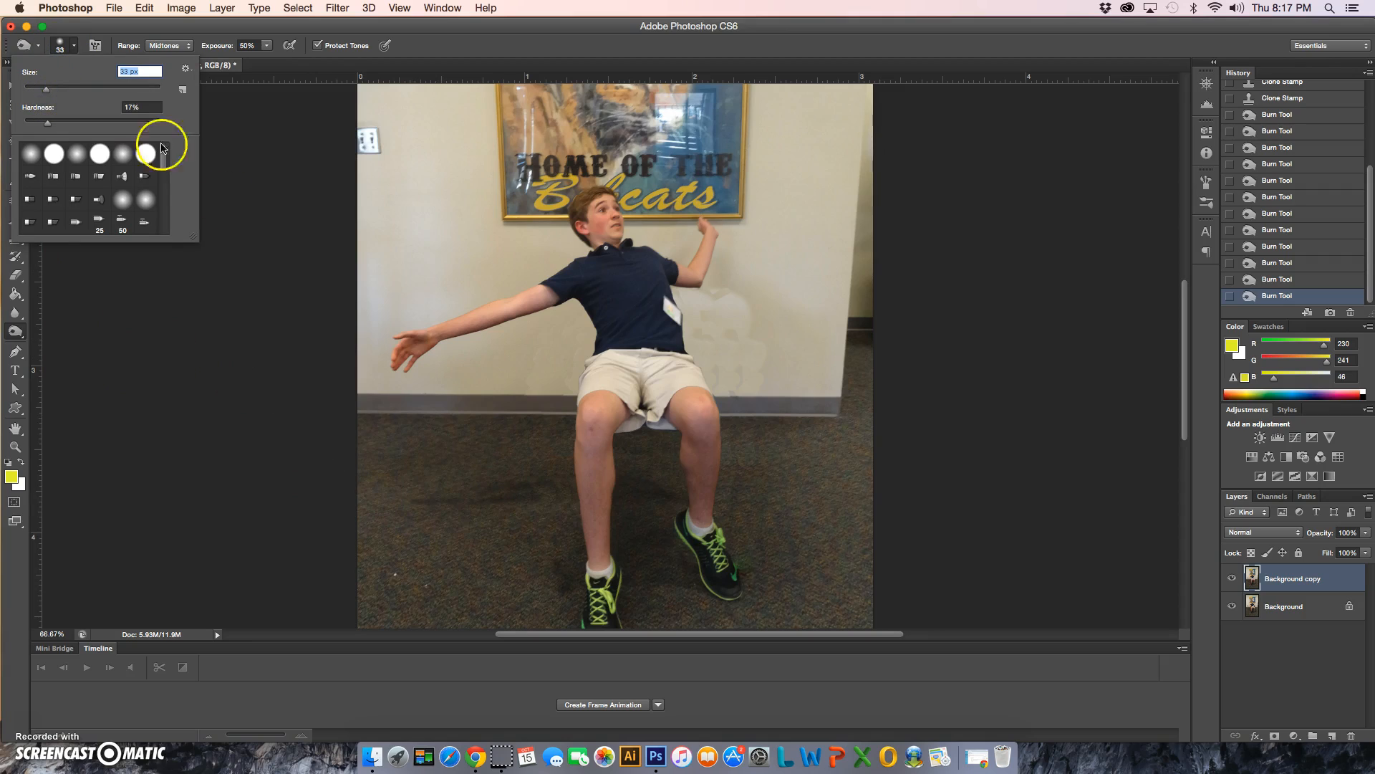
mouse_move(430, 494)
mouse_down()
mouse_move(476, 492)
mouse_move(445, 497)
mouse_move(472, 503)
mouse_up()
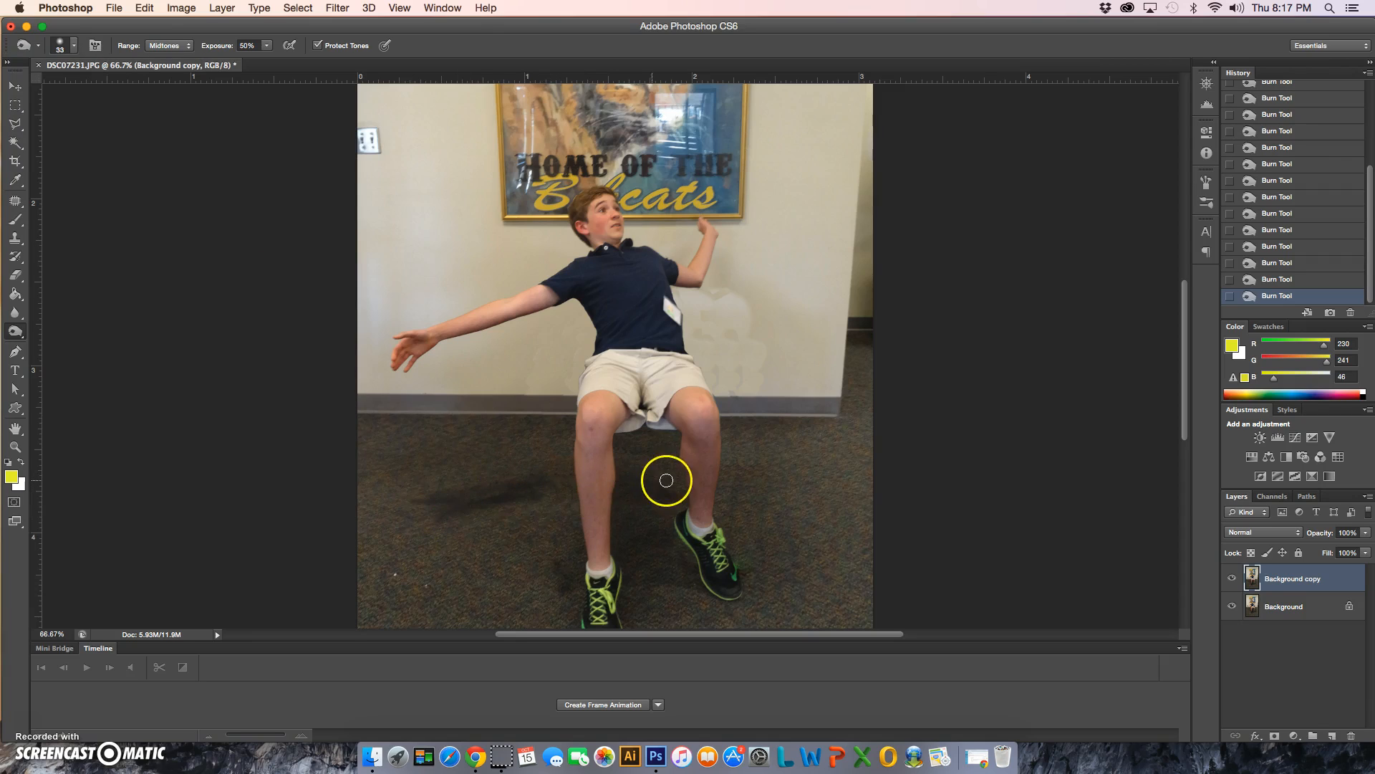
Step: Burn the carpet between the legs, and with range Shadows and exposure 26% deepen the shadow left of the legs
click(669, 463)
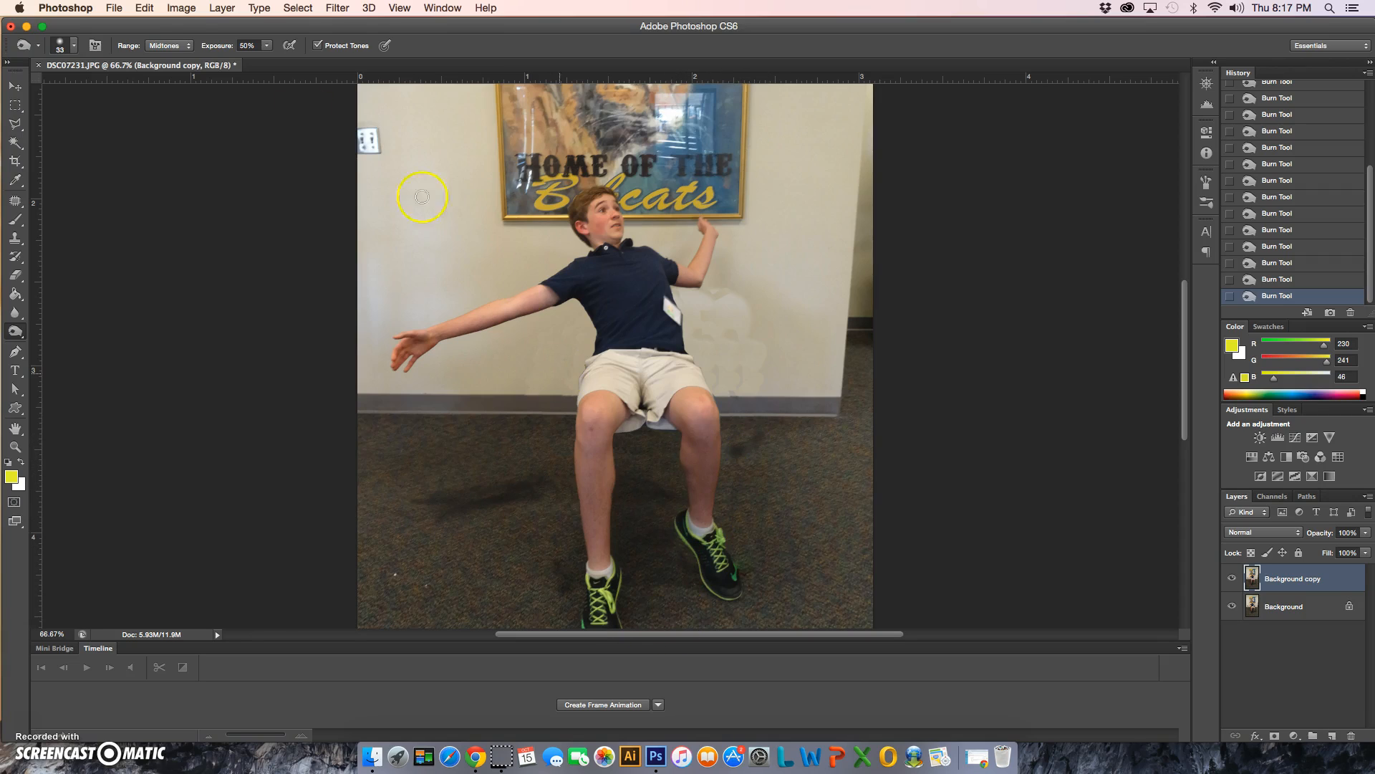
click(170, 45)
click(169, 36)
scroll(573, 486, left, 5)
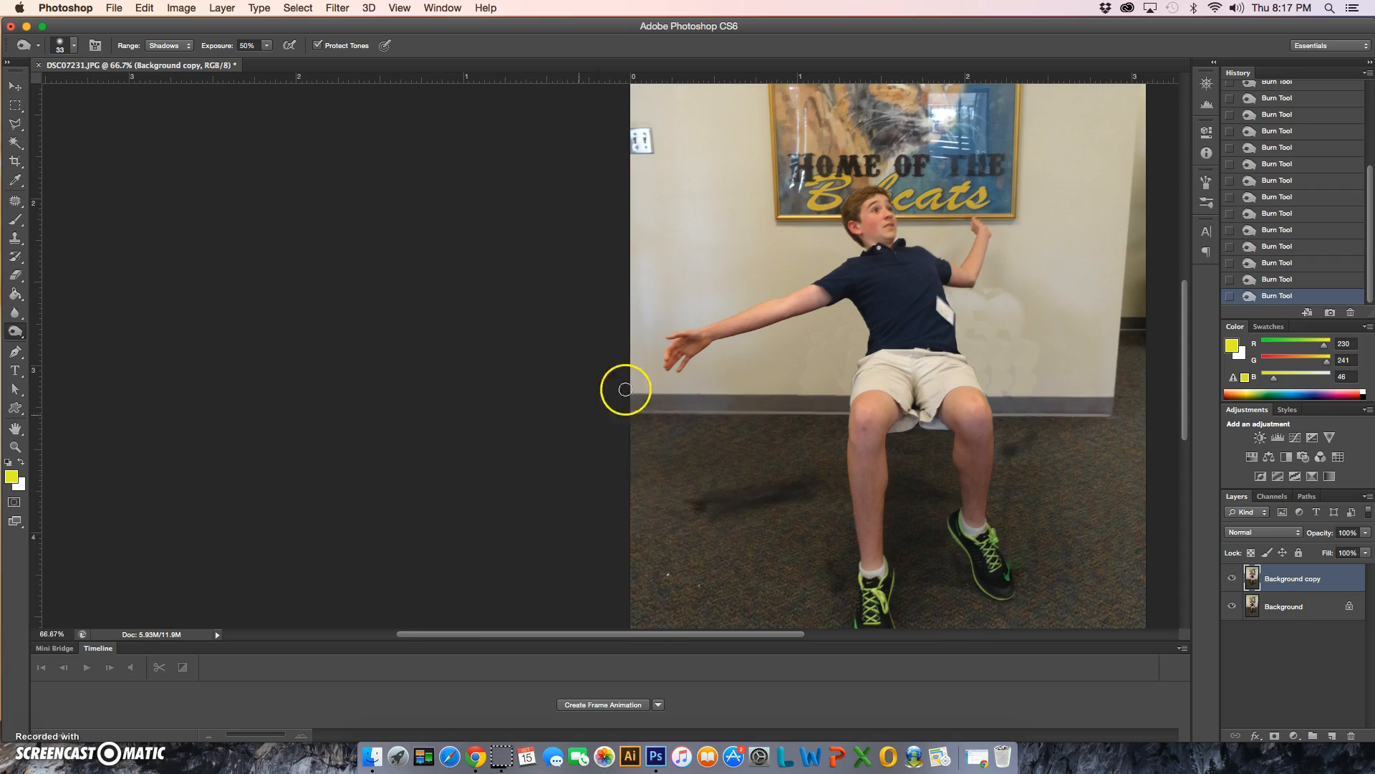
drag(653, 640, 742, 641)
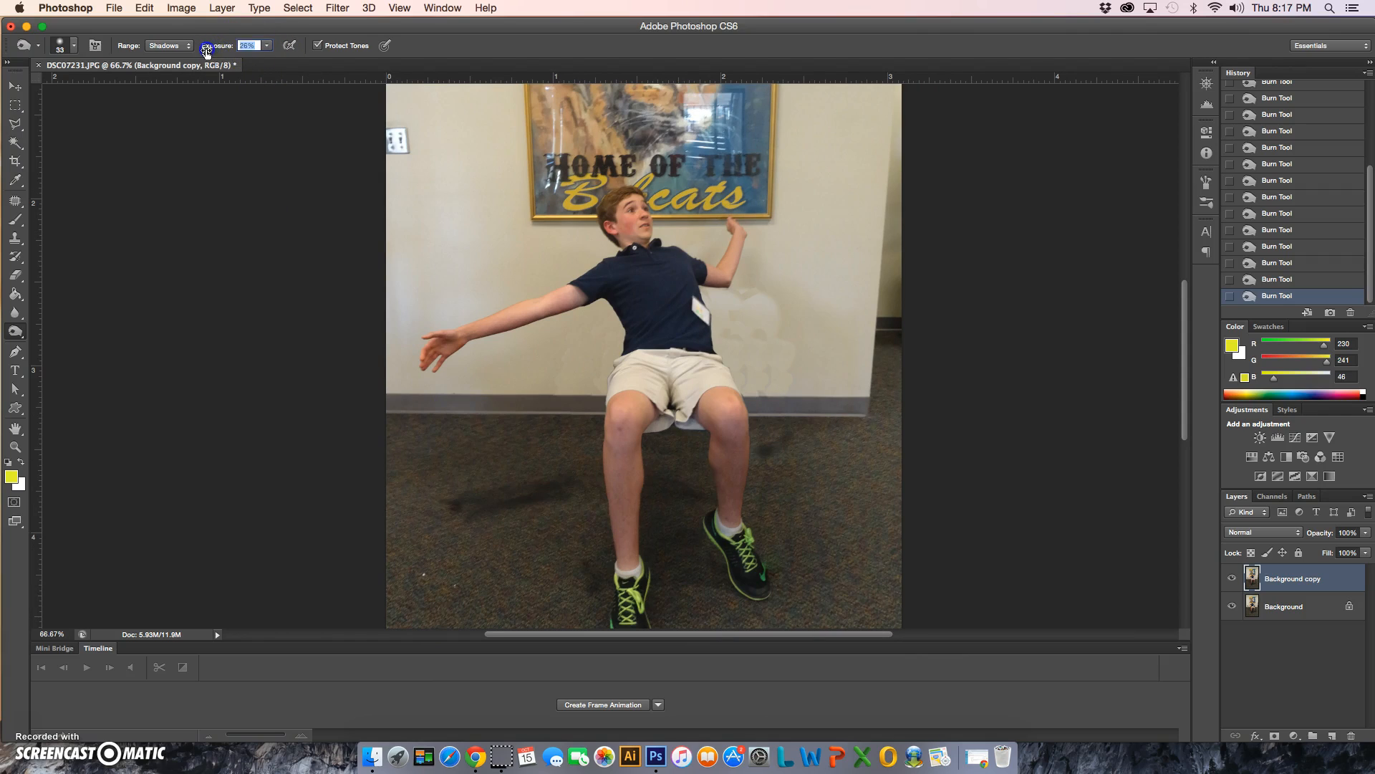
drag(483, 510, 574, 491)
Step: Set the Burn brush hardness to 8%, enable airbrush-style build-up, and burn over the carpet shadow left of the legs
click(61, 44)
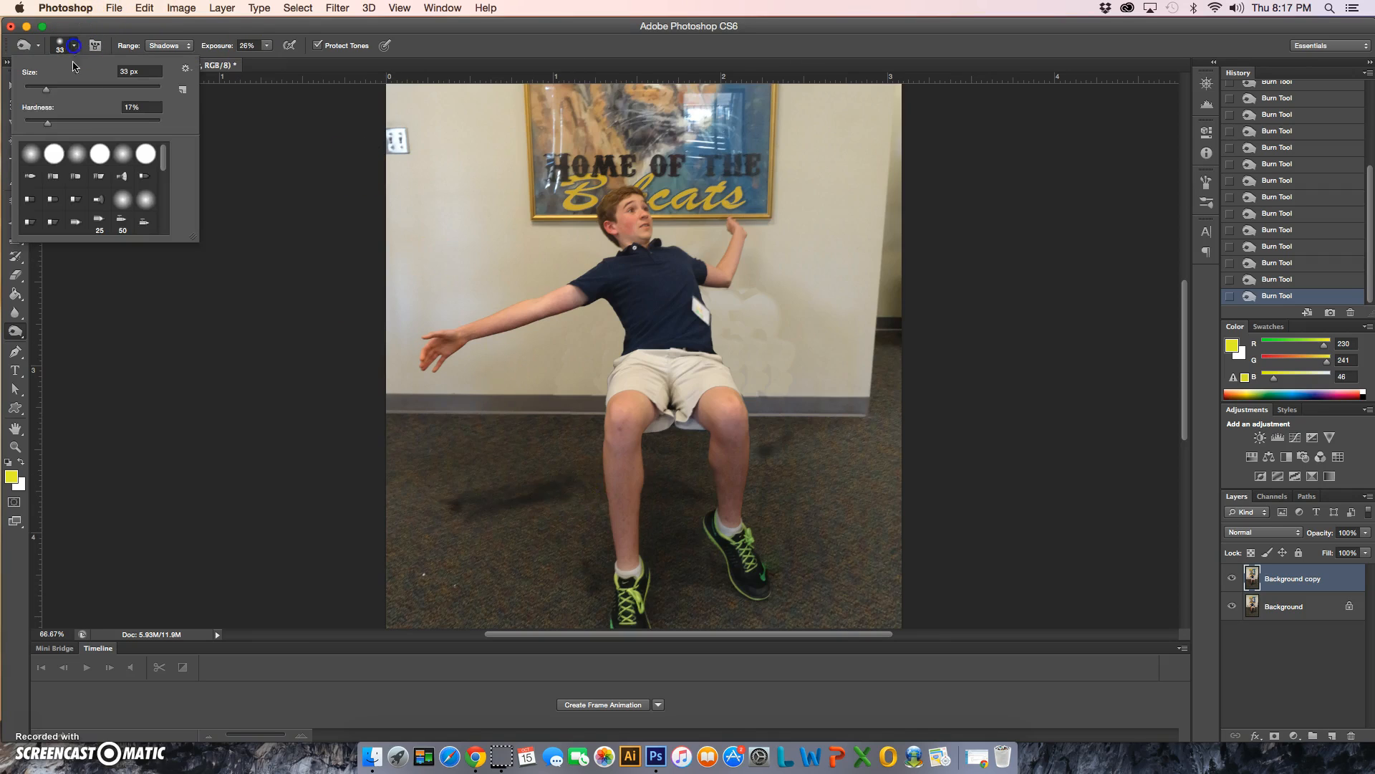
drag(34, 124, 40, 125)
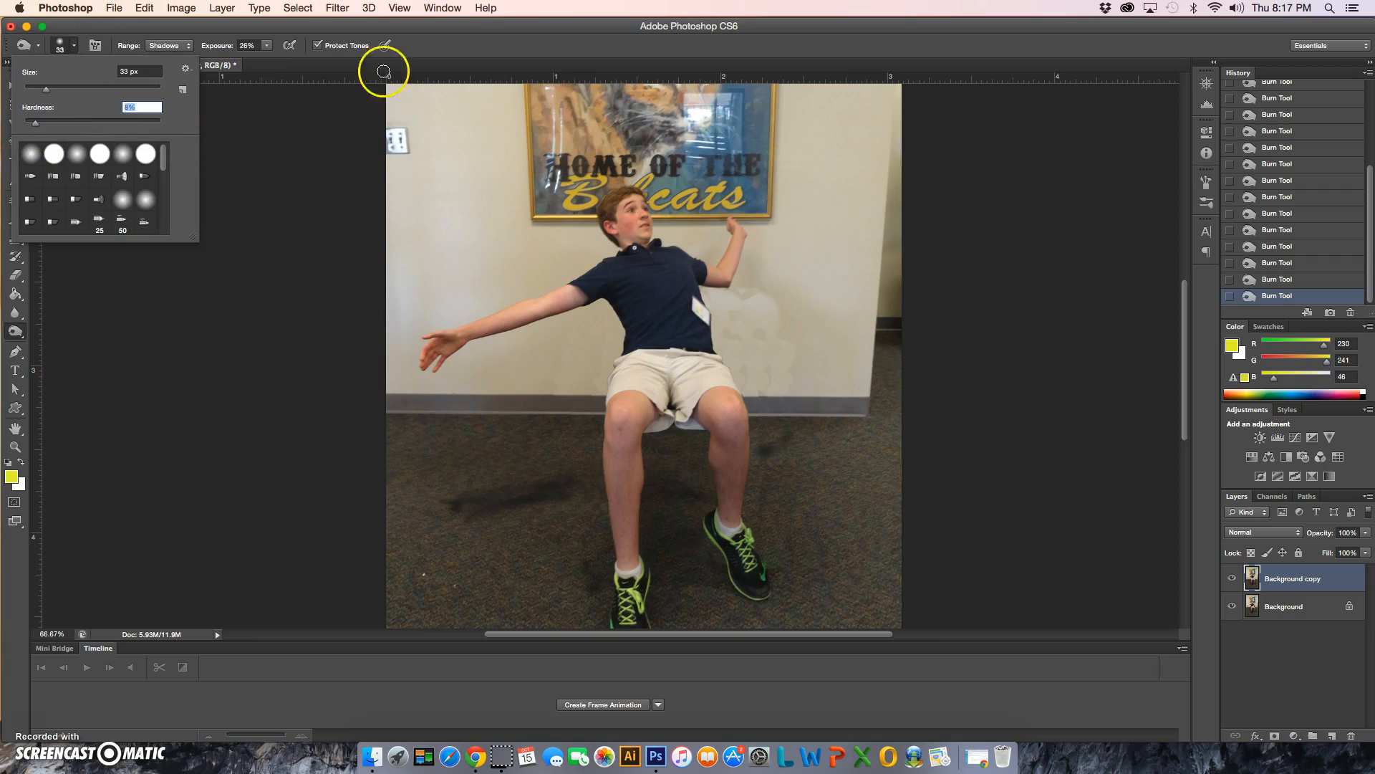
click(436, 39)
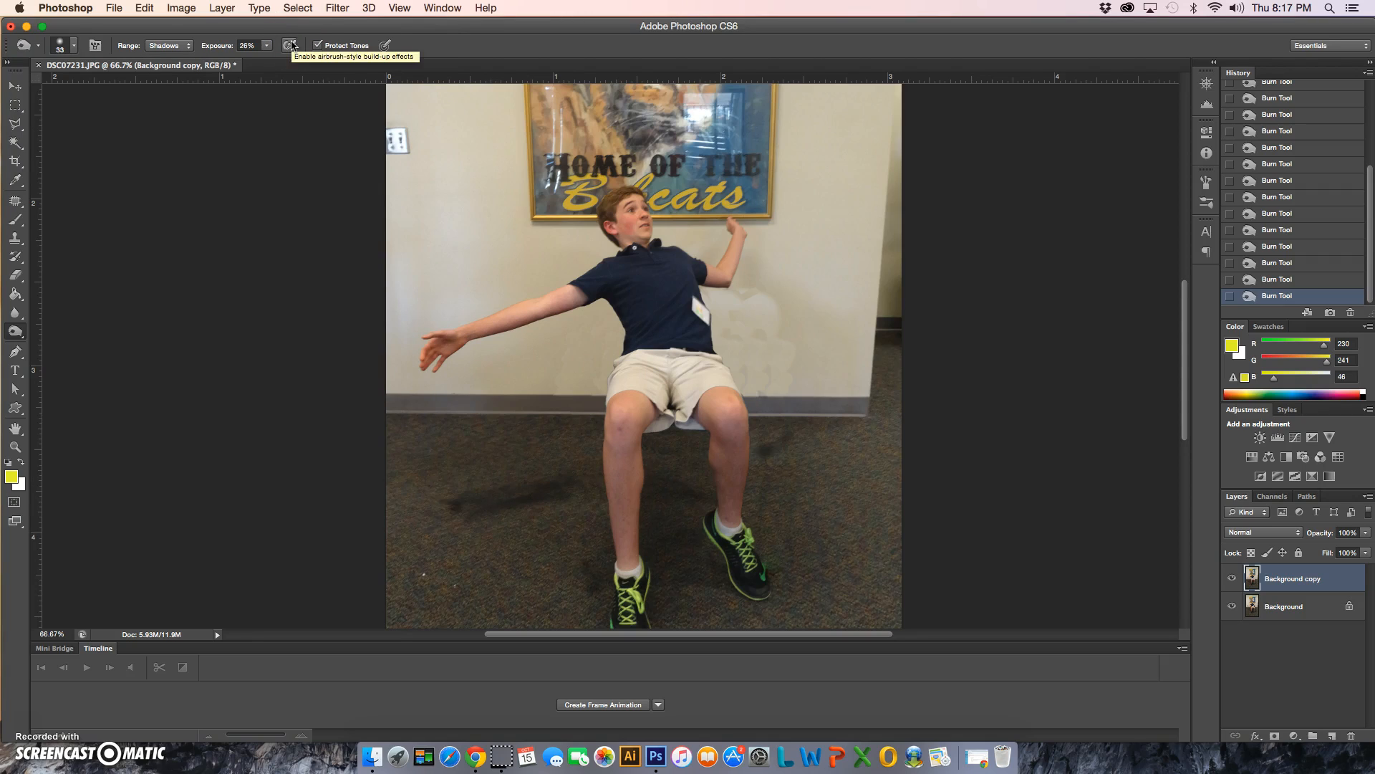
drag(475, 513, 553, 494)
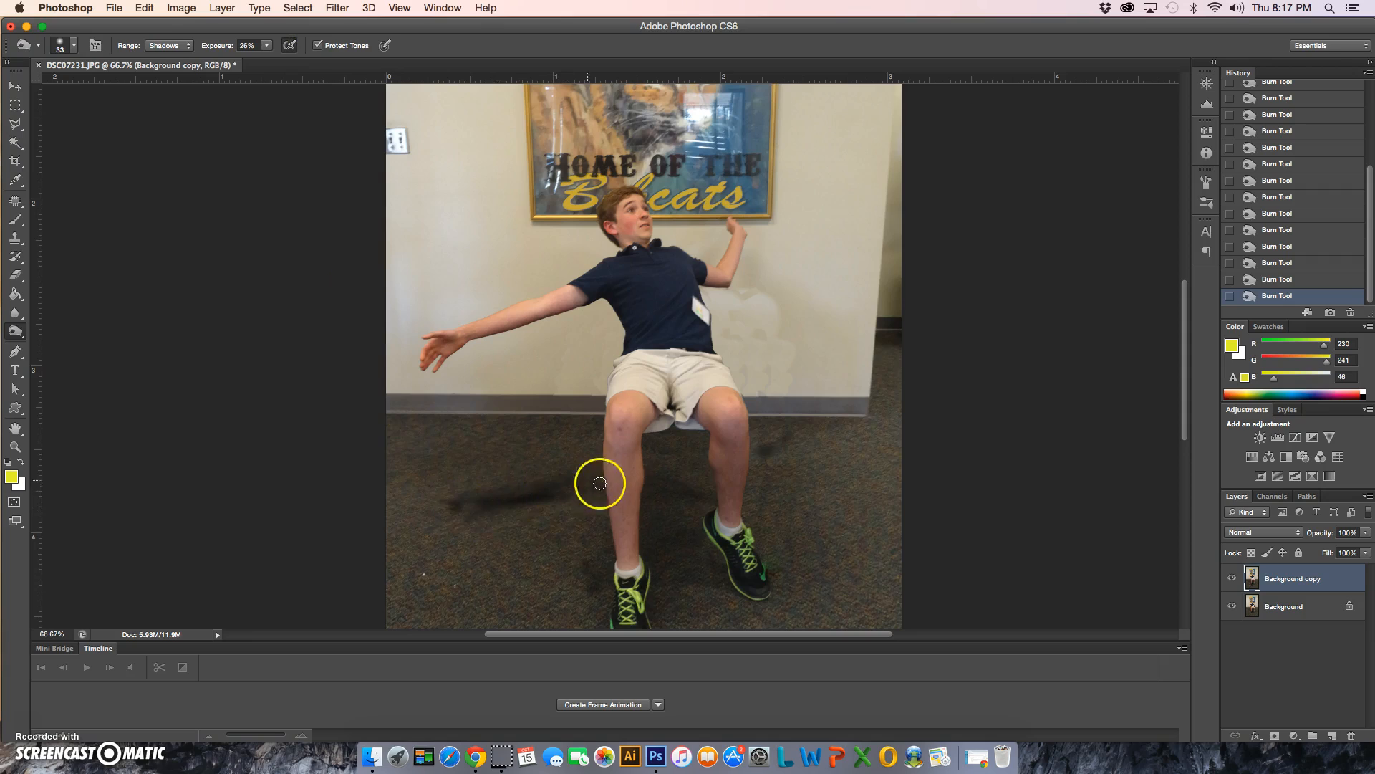
Step: Revert the image to an early Burn Tool history state to remove the overly dark carpet shadow strokes
click(1293, 263)
click(1281, 230)
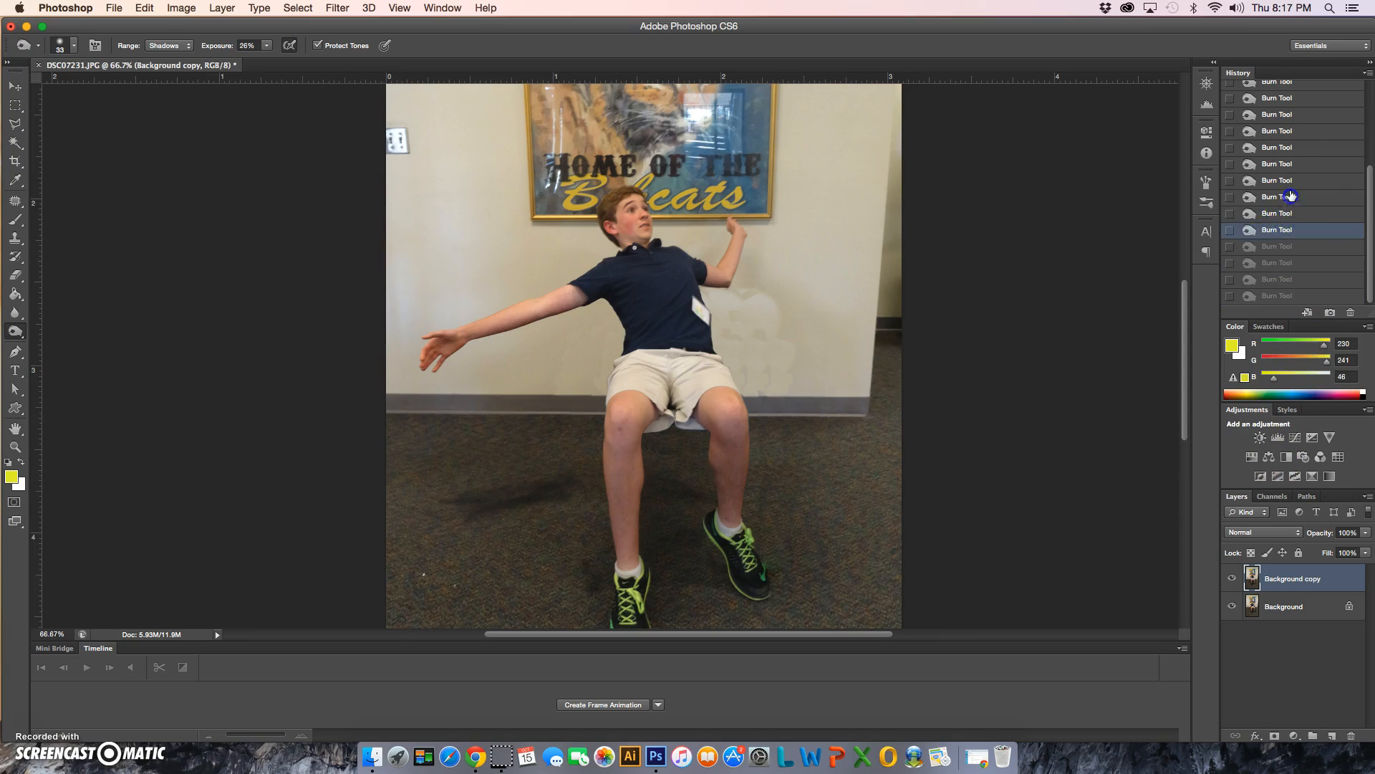
click(1291, 196)
click(1286, 148)
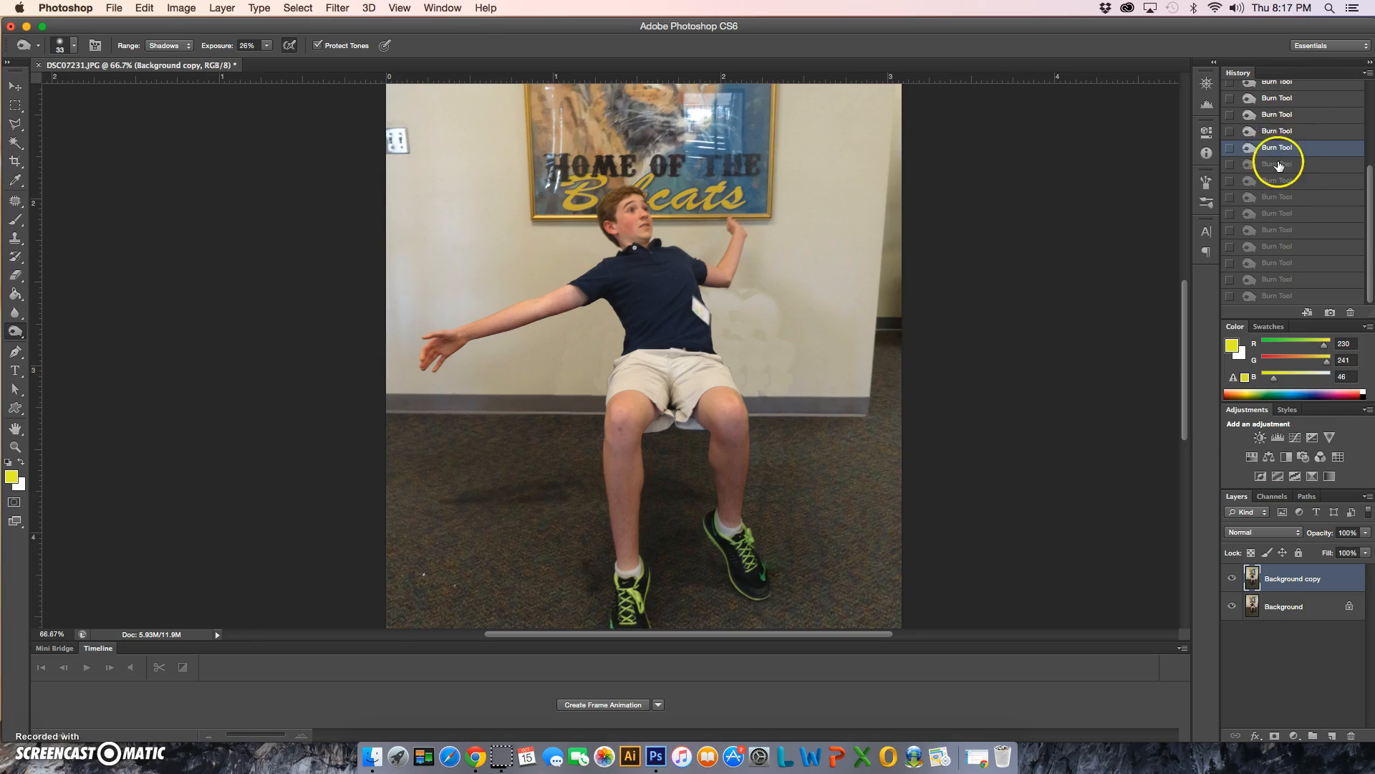
click(1278, 131)
click(1278, 99)
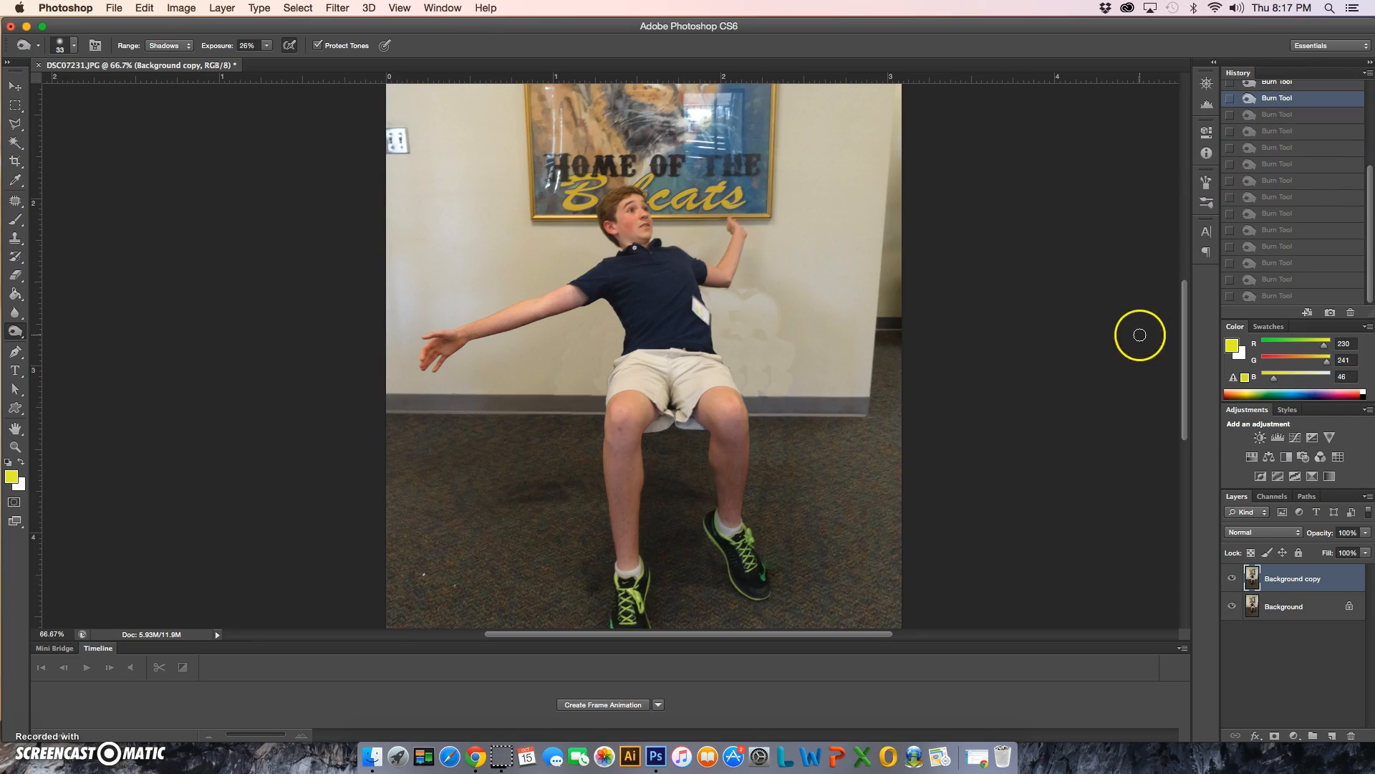
Step: Burn soft shadows into the carpet on both sides of the legs, between them and beside the front shoe, using the Midtones range
click(181, 45)
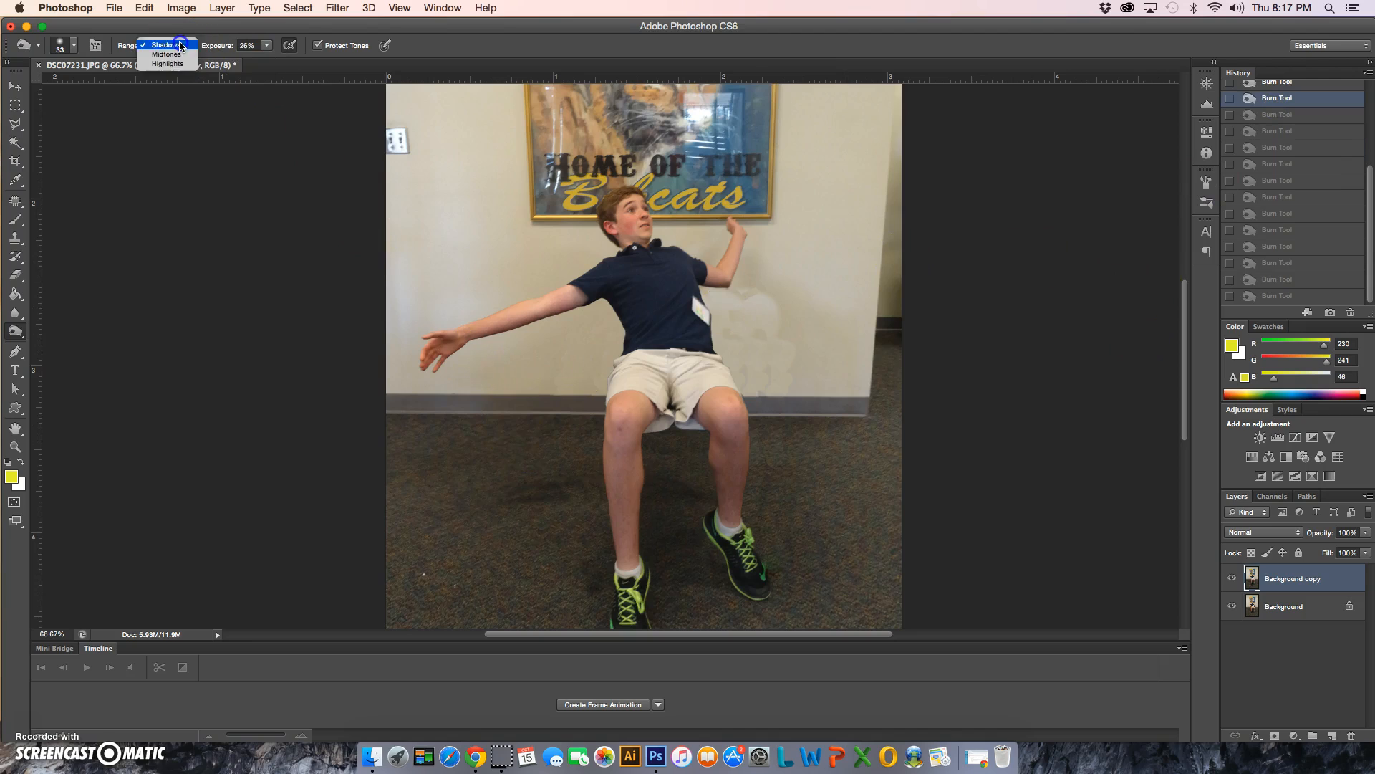
click(171, 54)
mouse_move(499, 490)
mouse_down()
mouse_move(463, 497)
mouse_move(509, 485)
mouse_move(473, 498)
mouse_move(589, 497)
mouse_up()
click(669, 569)
mouse_move(669, 569)
mouse_down()
mouse_move(604, 561)
mouse_move(703, 513)
mouse_move(688, 475)
mouse_move(706, 473)
mouse_up()
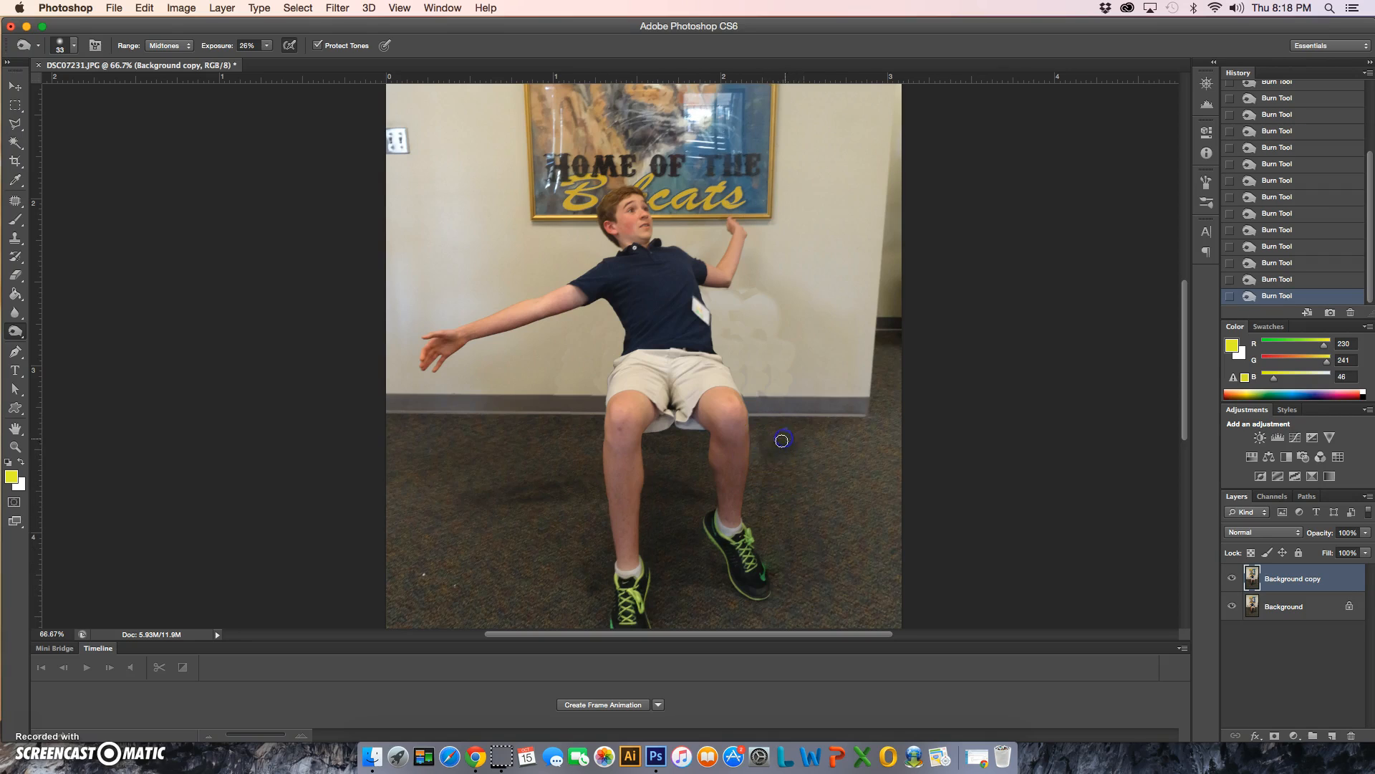
drag(760, 457, 759, 460)
drag(586, 483, 516, 494)
Step: Crop the photo with an unconstrained ratio, trimming the wall above the poster and the carpet below the shoes
key(super+0)
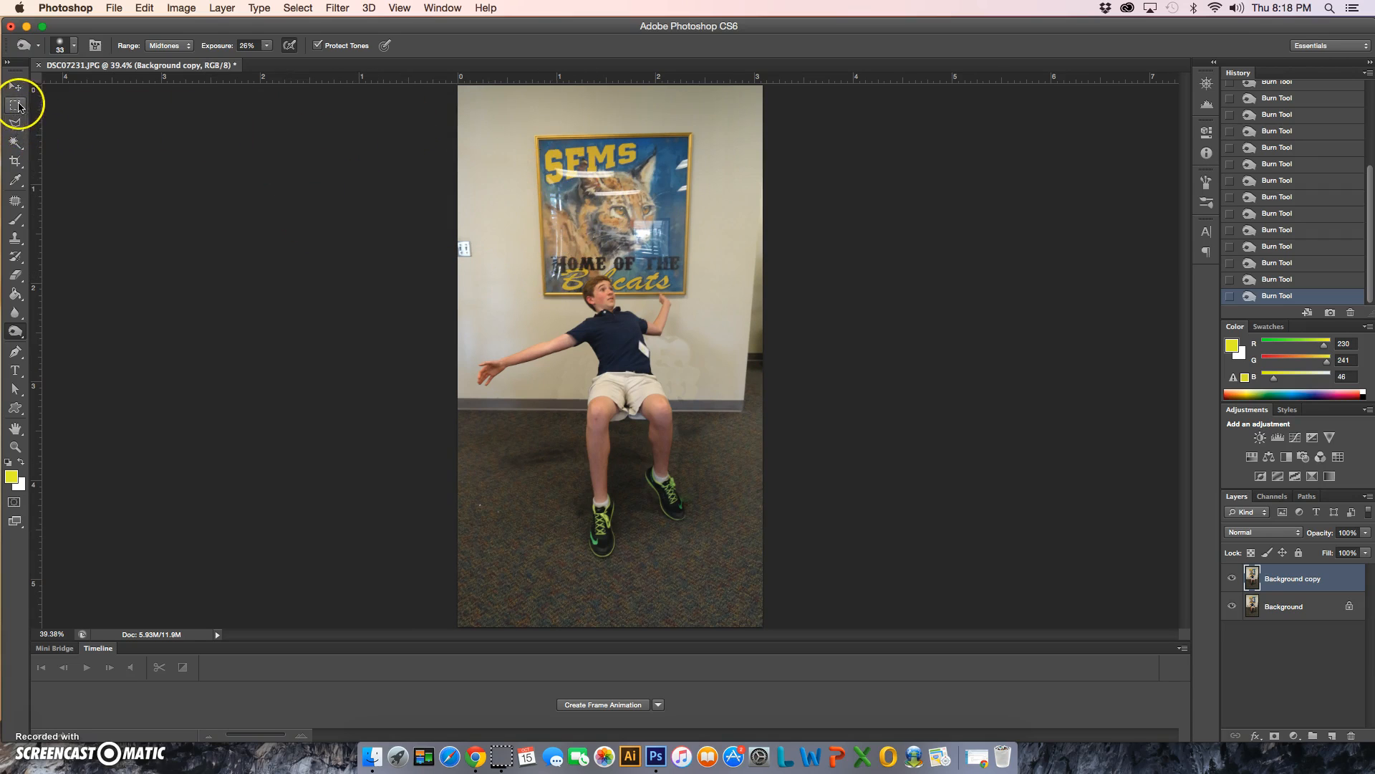
click(15, 161)
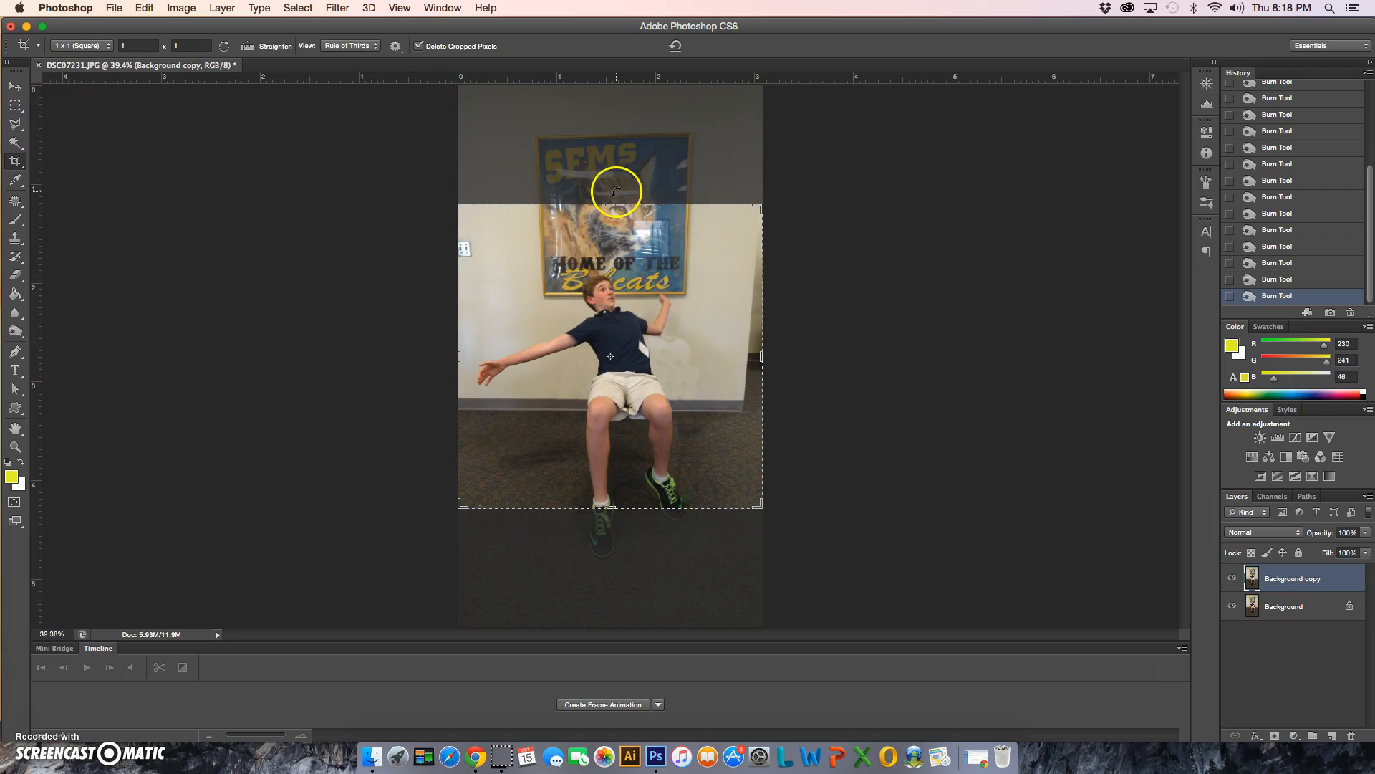
click(81, 46)
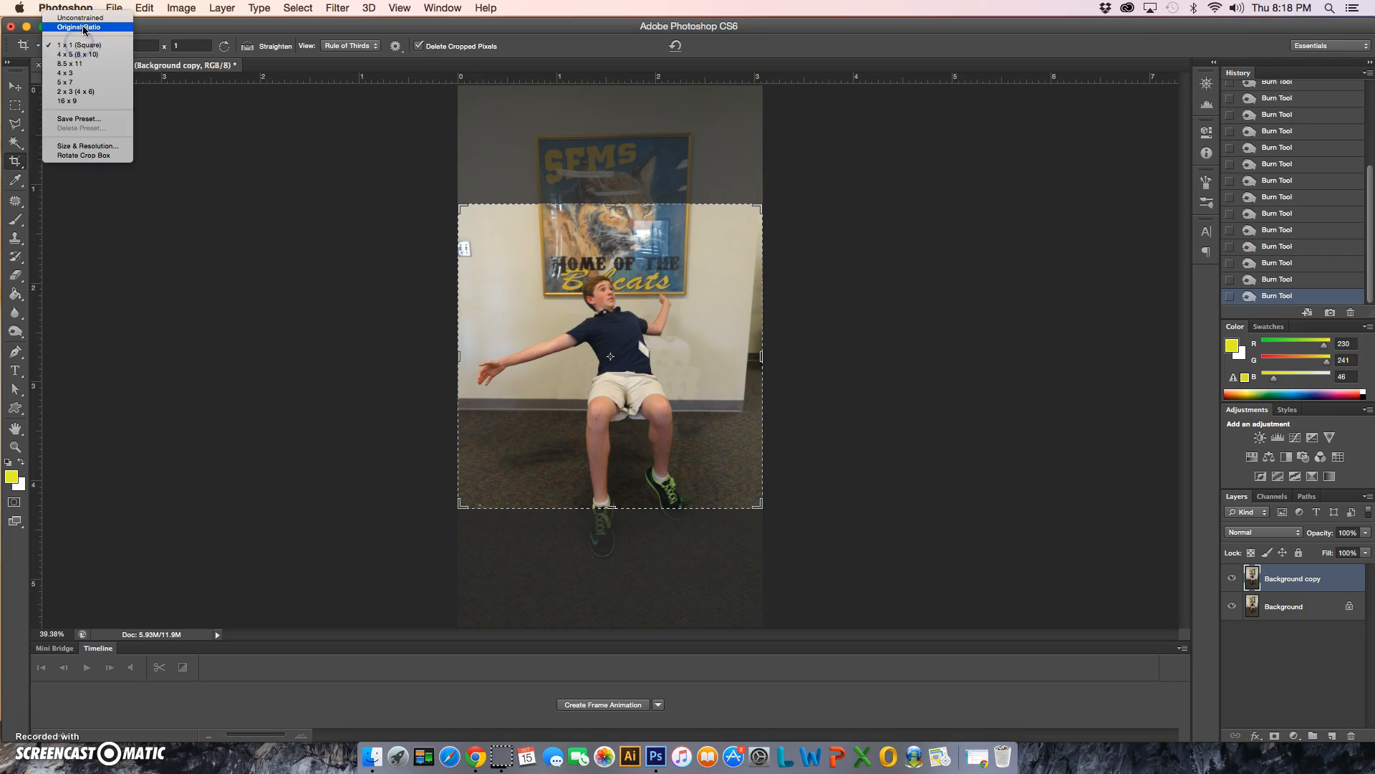
click(83, 11)
mouse_move(615, 205)
mouse_down()
mouse_move(619, 130)
mouse_move(628, 218)
mouse_up()
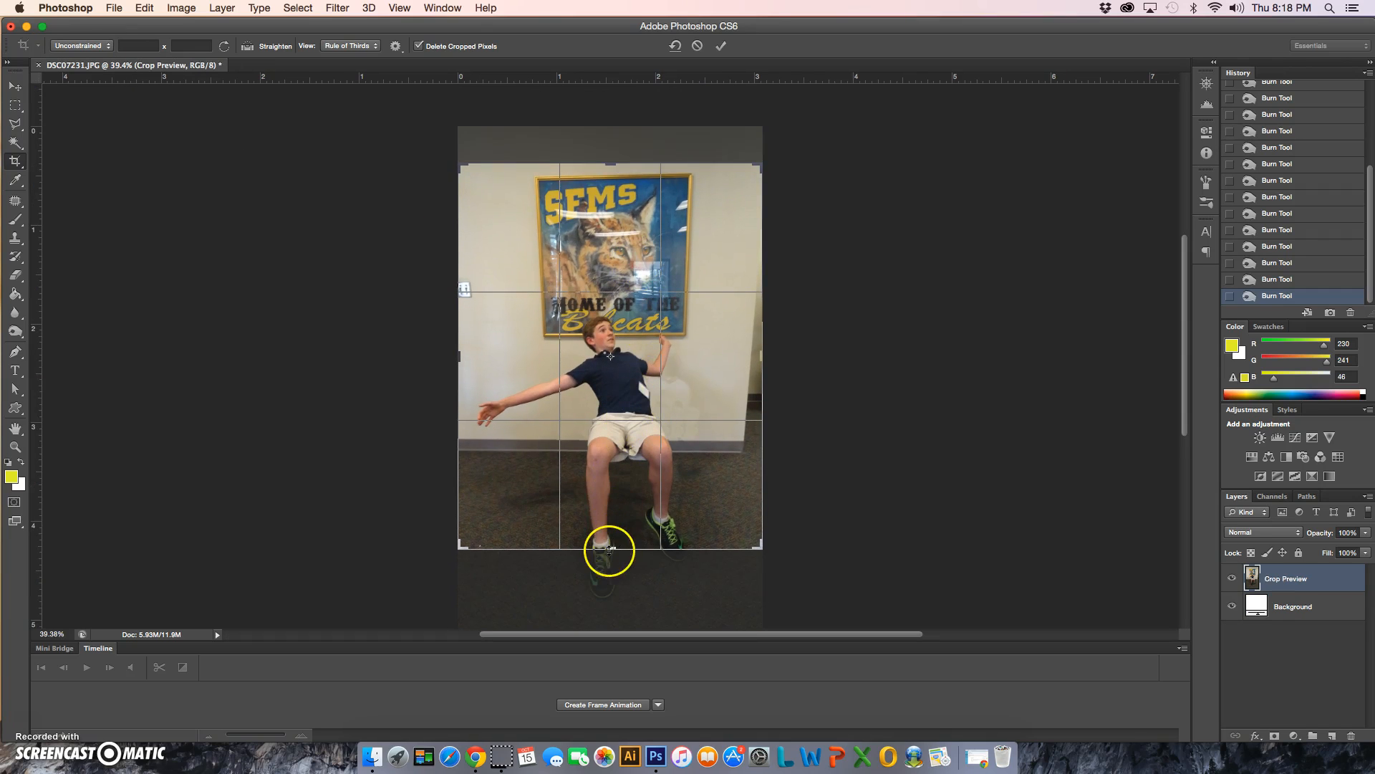
drag(604, 553, 610, 582)
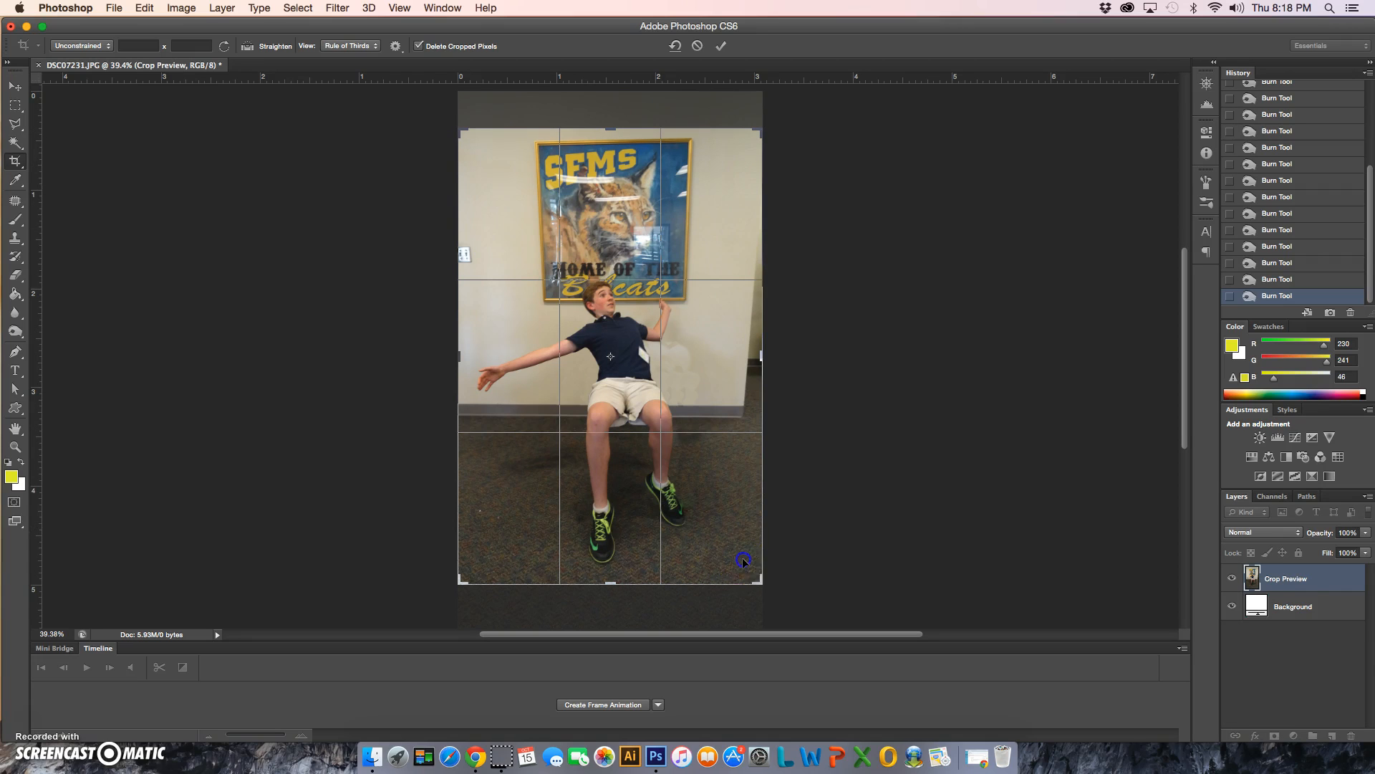
key(Return)
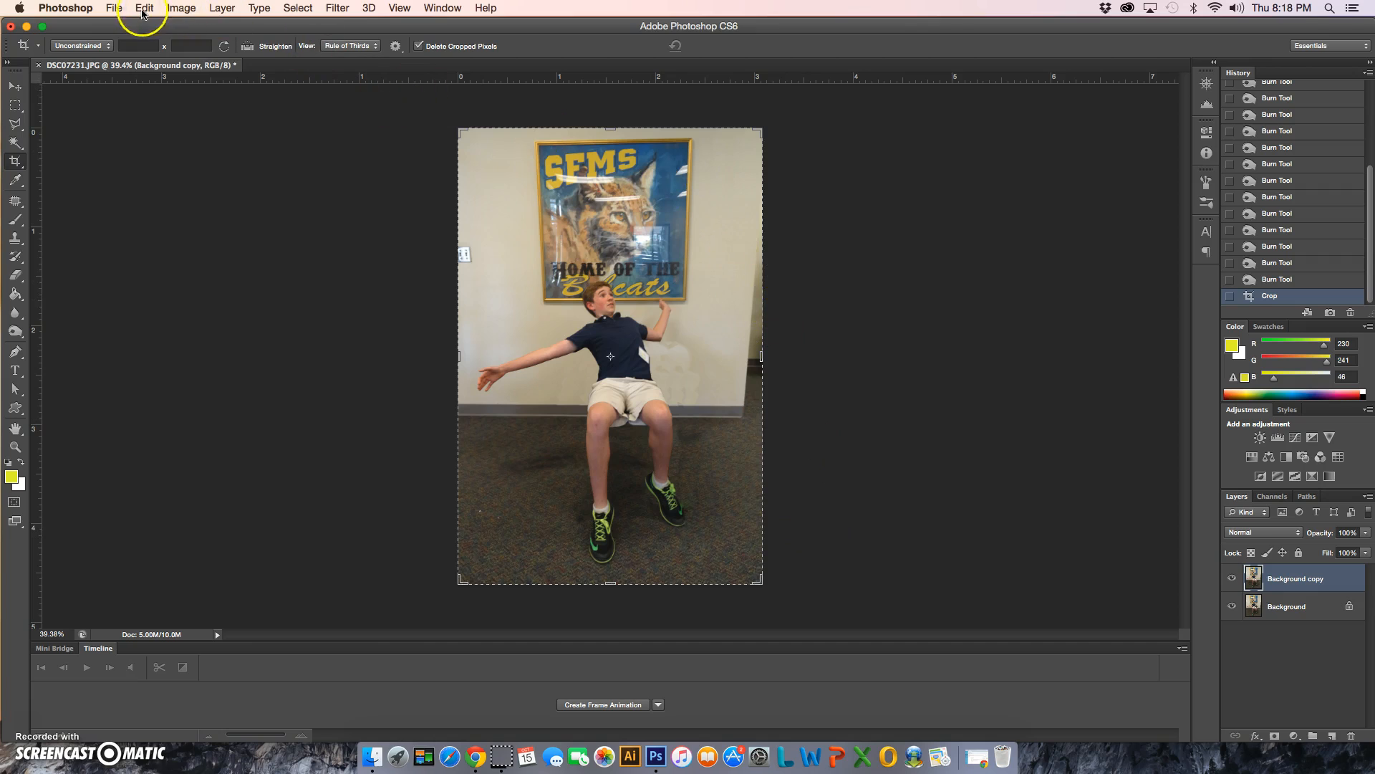
Step: Save as a PSD in the Photoshop folder, named 1, the surname and photo_manipulation_fall joined by underscores, with Maximize Compatibility on
click(114, 8)
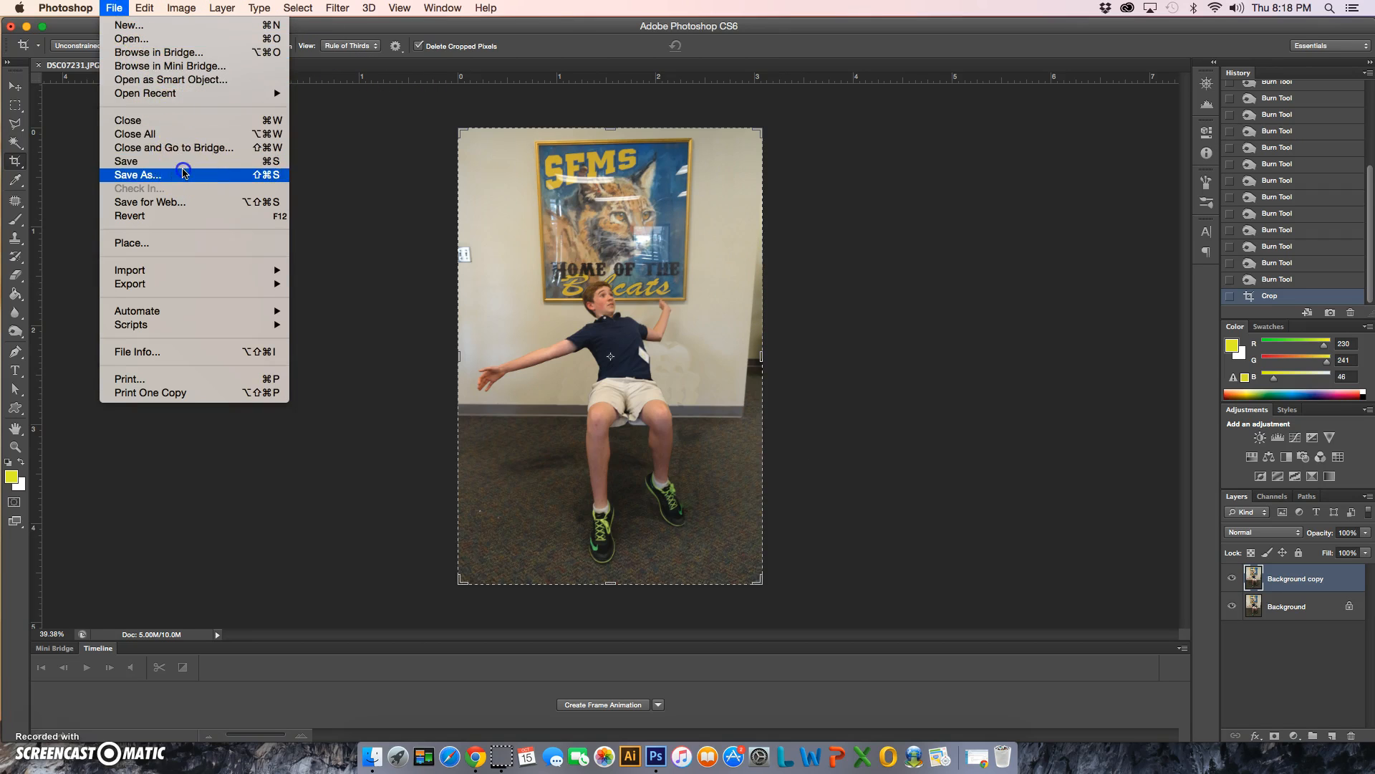
click(184, 173)
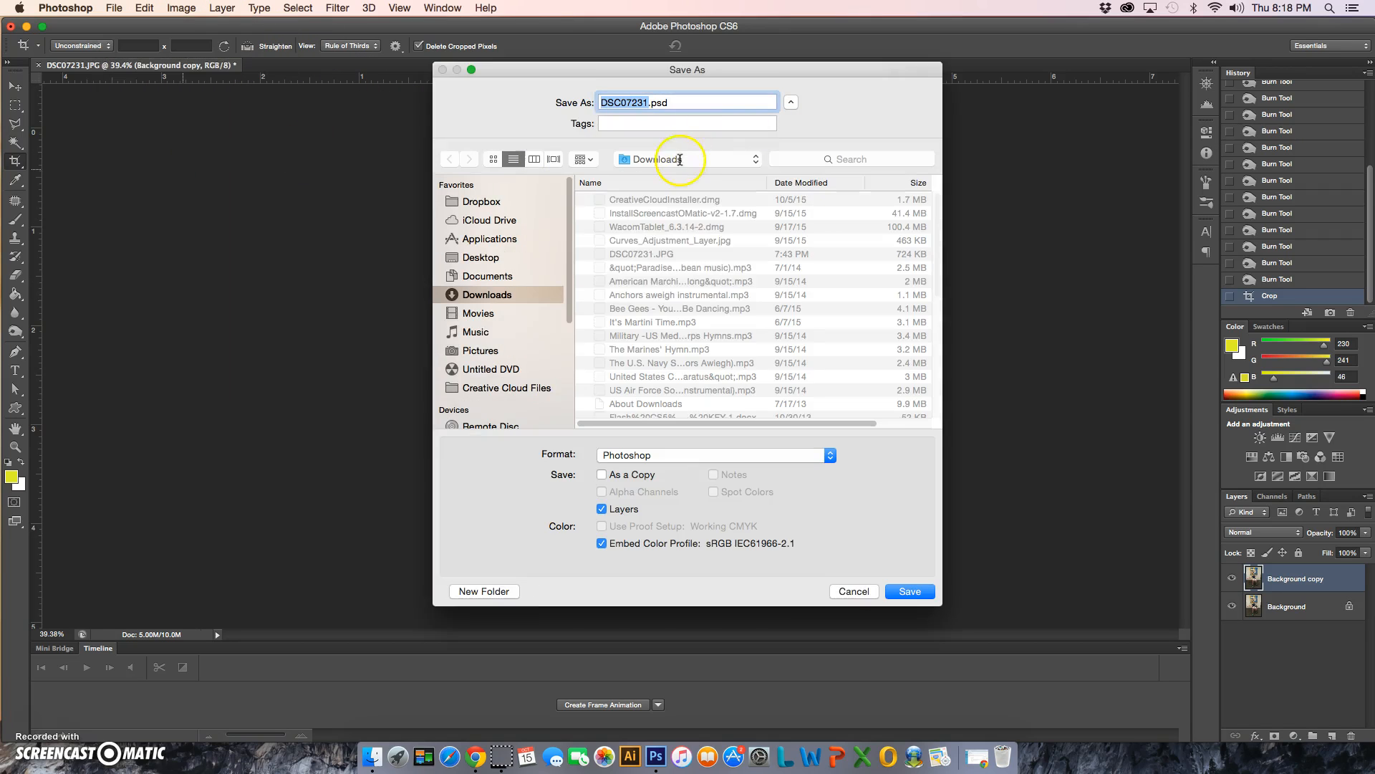
click(681, 159)
click(656, 267)
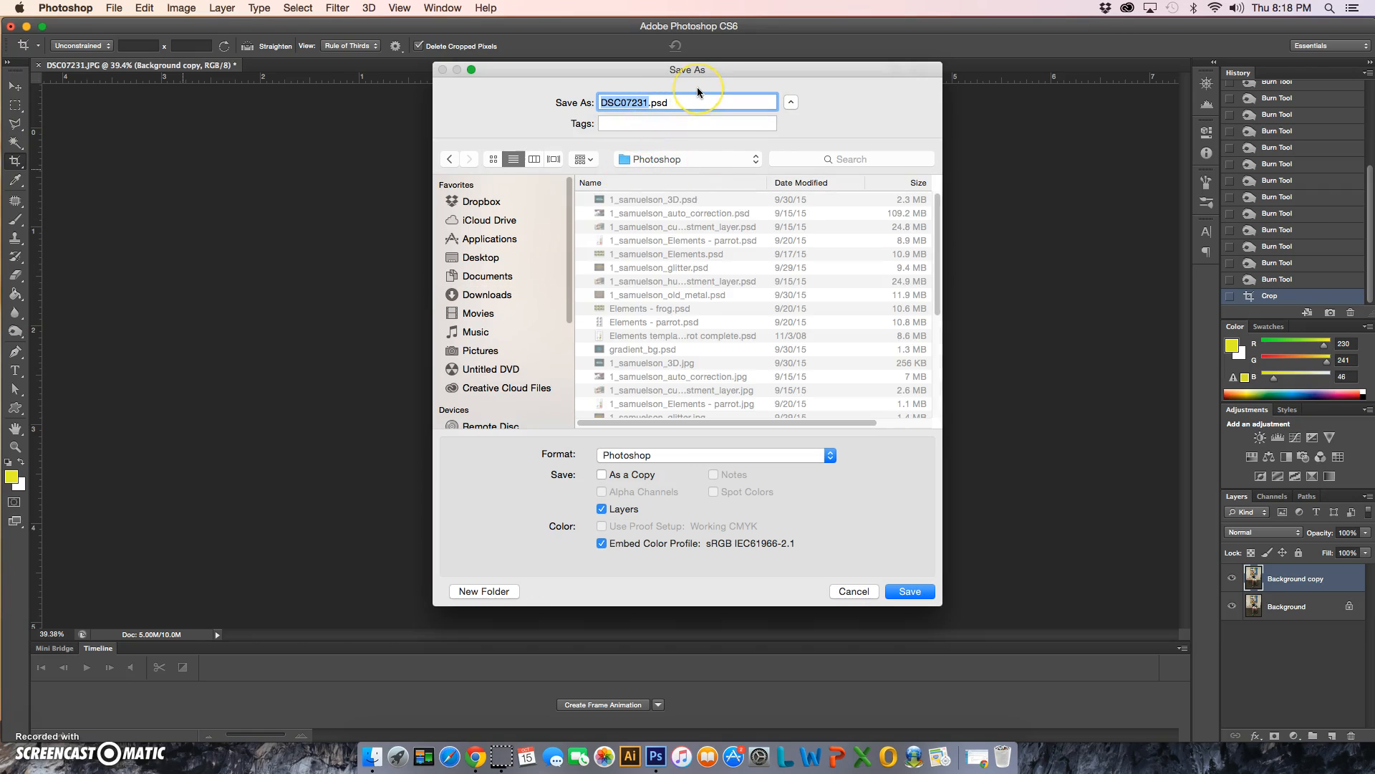
text(1_samuelson_photo_manipulation_fall.p)
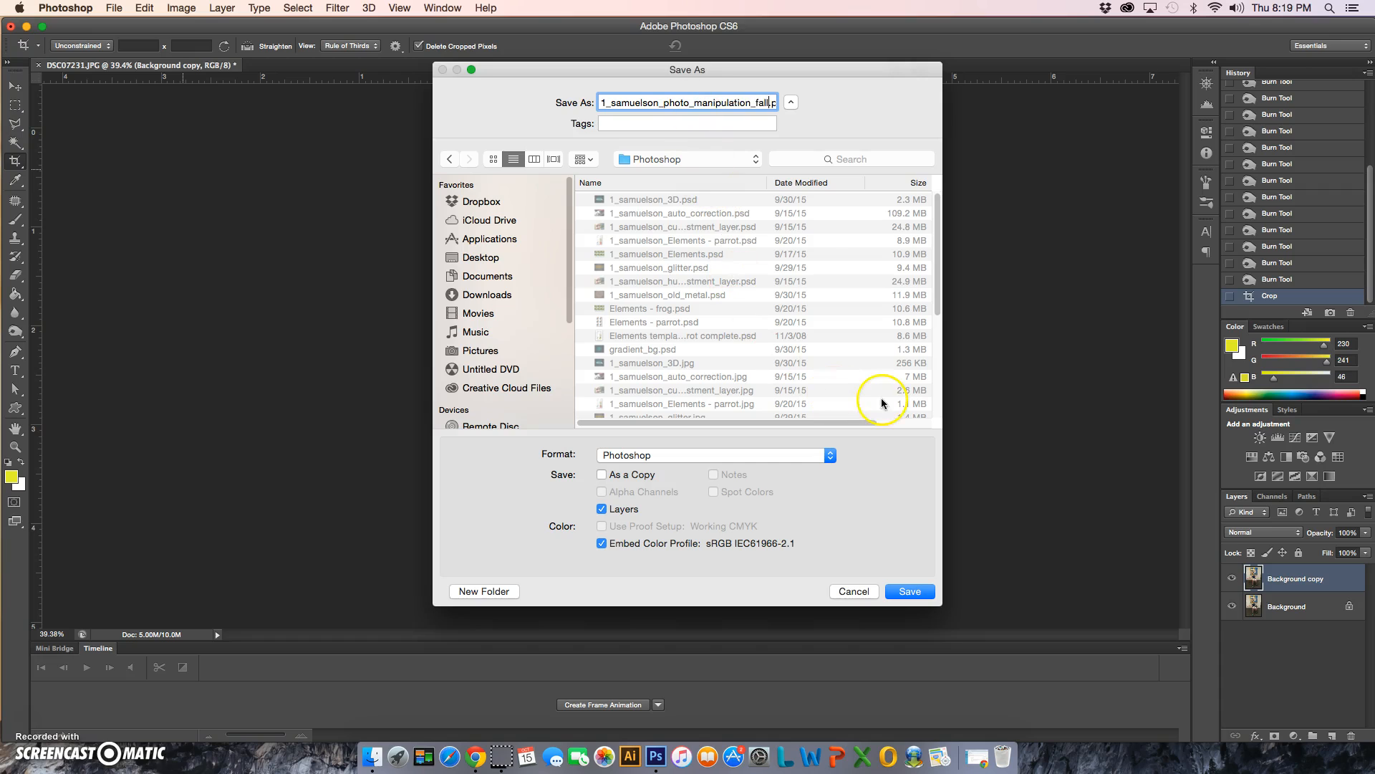
click(897, 596)
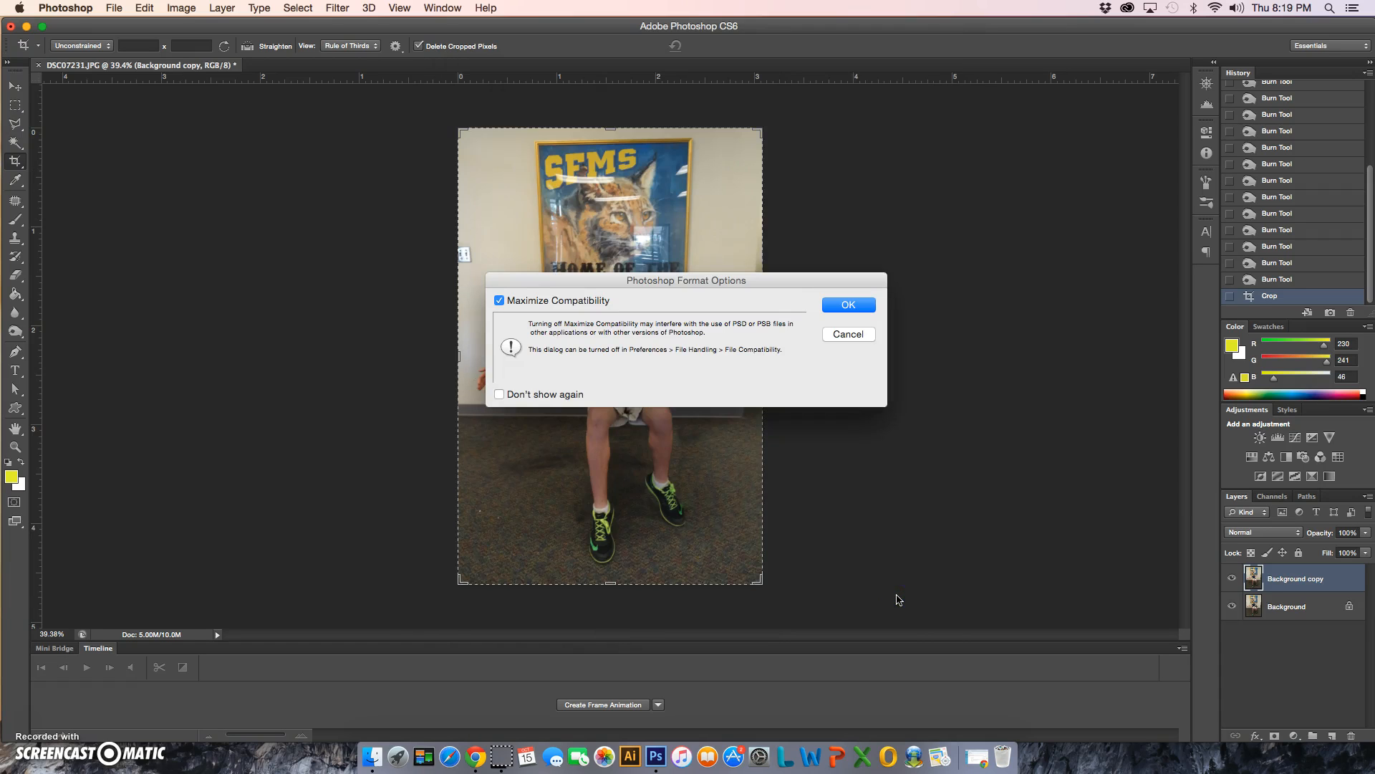
key(Return)
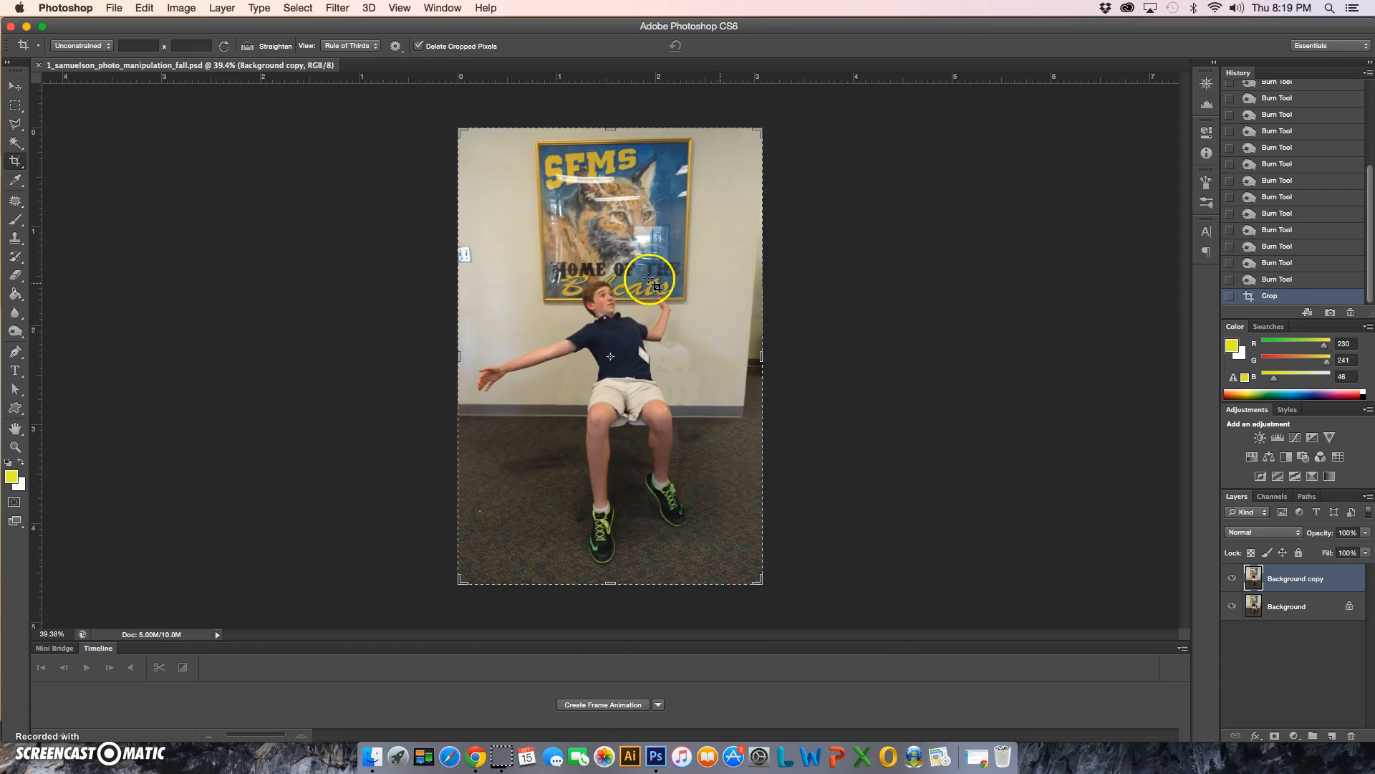
Step: Save a JPEG copy under the same name in the Photoshop folder, with Maximum quality 10 and Baseline ("Standard") format
click(15, 86)
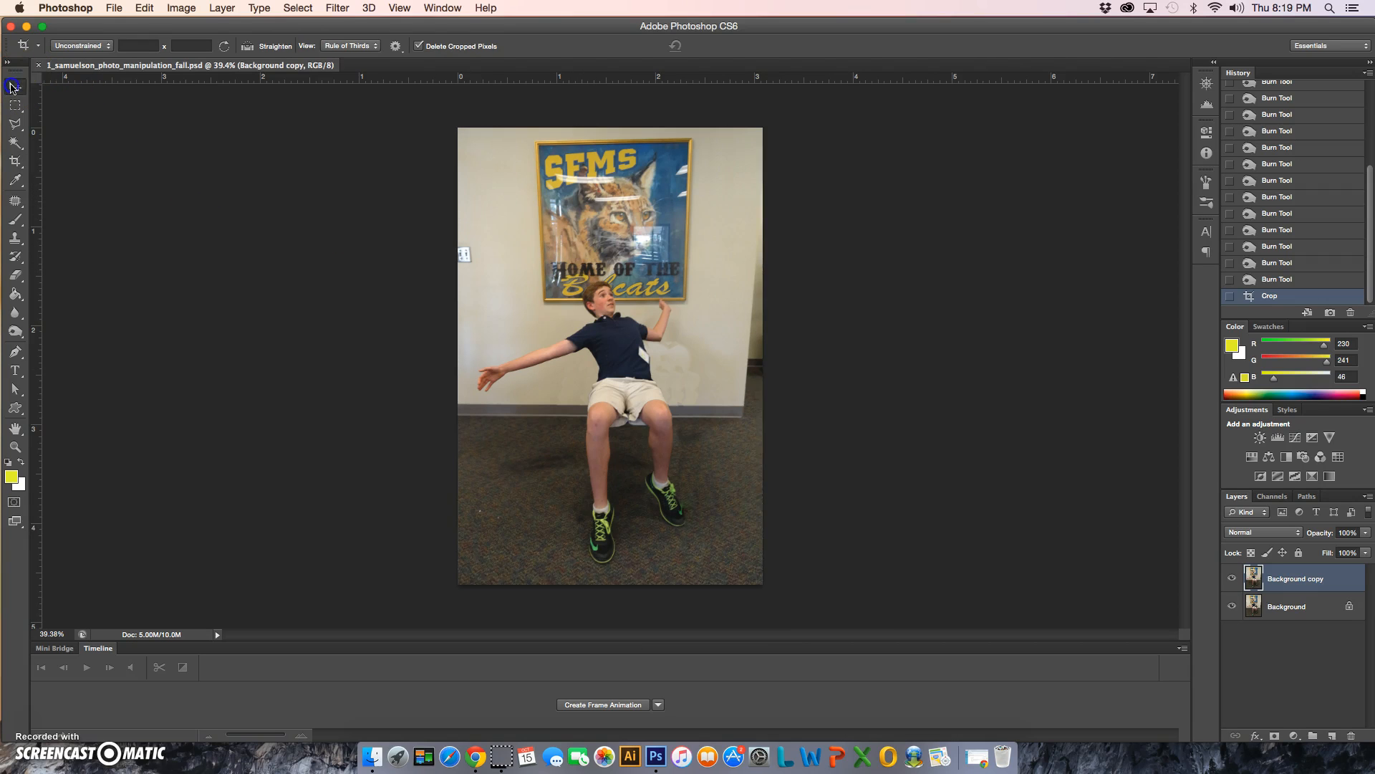
click(114, 9)
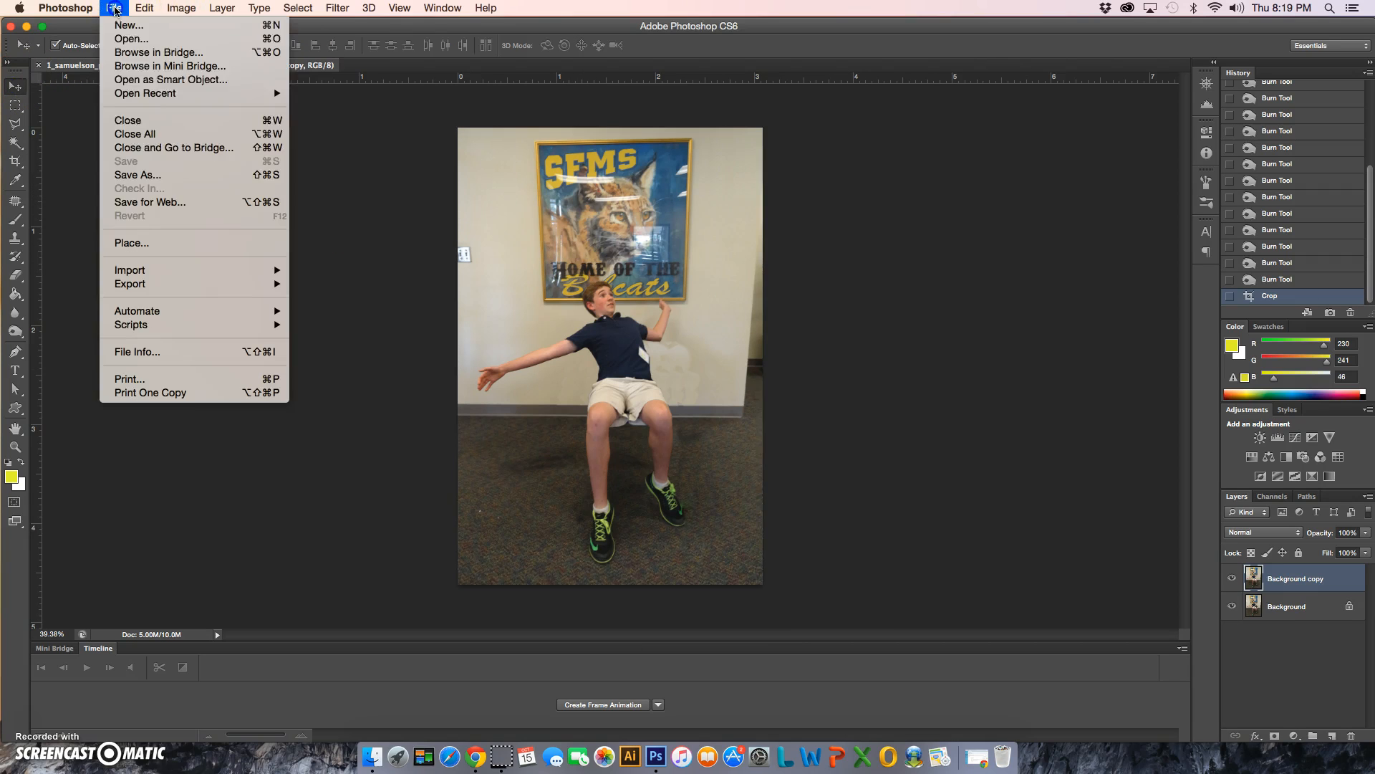
click(161, 174)
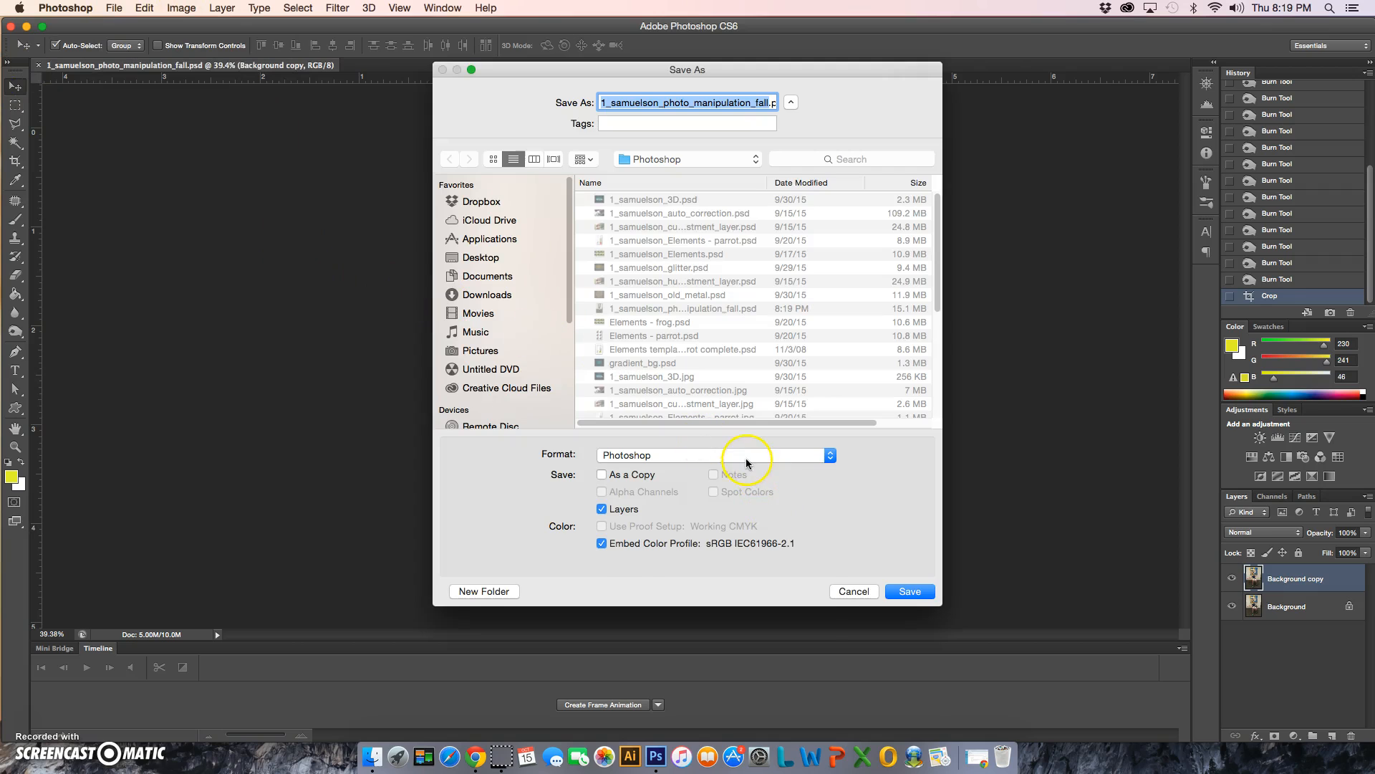
click(745, 458)
click(684, 546)
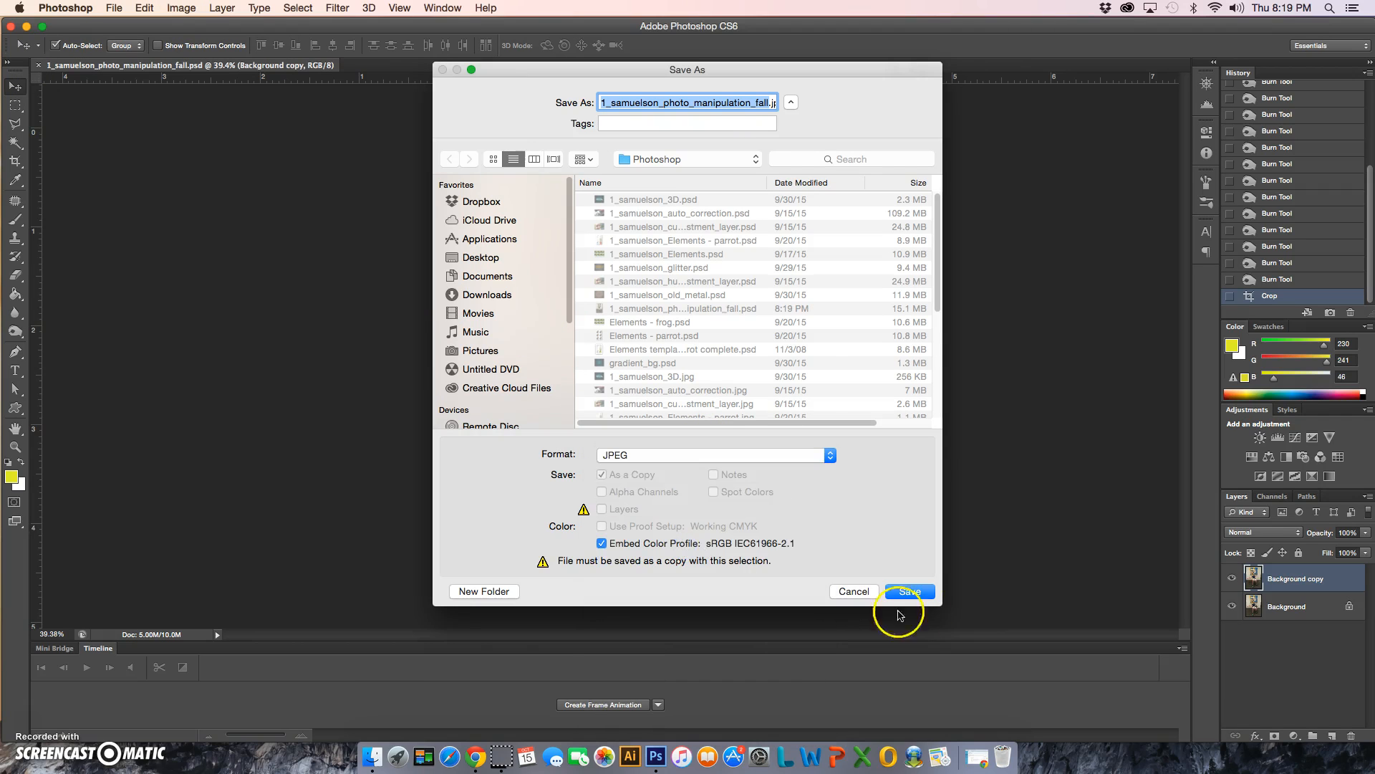
click(910, 591)
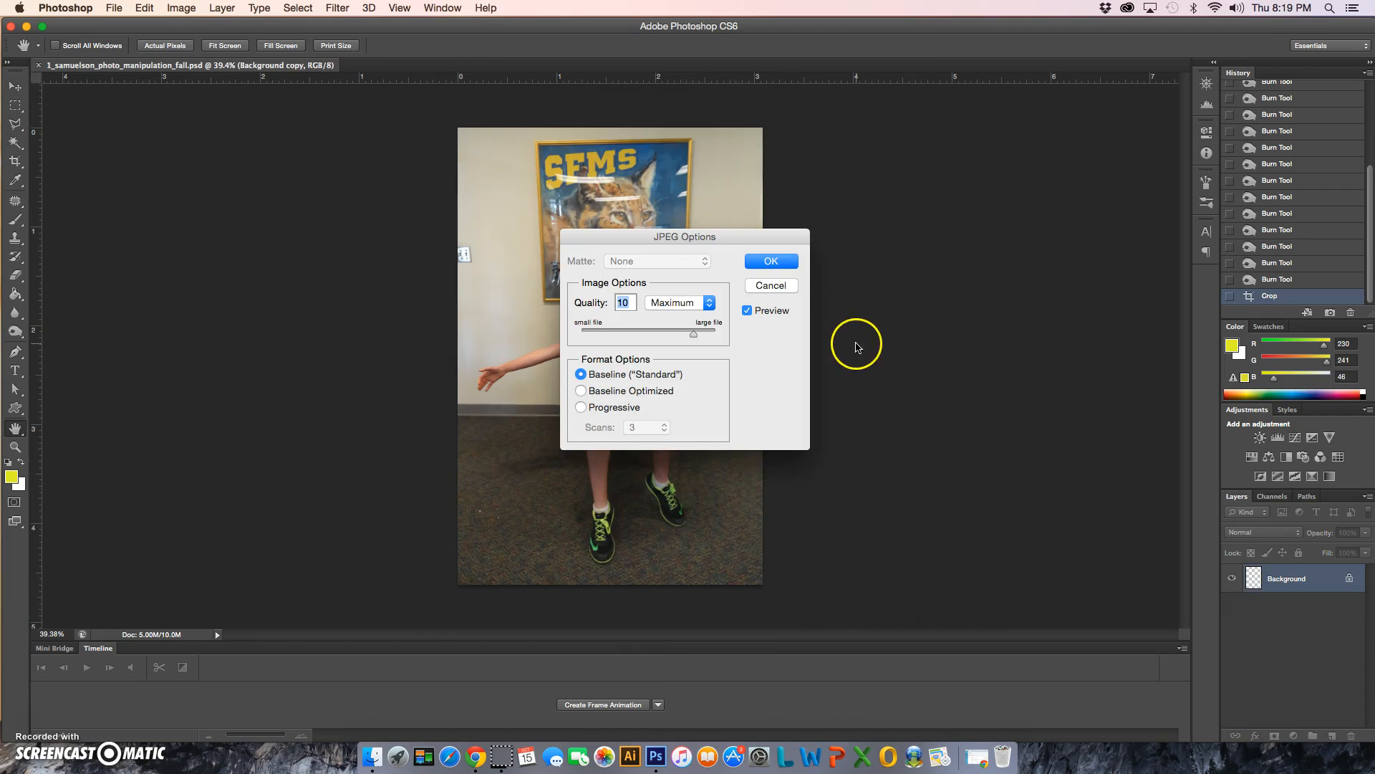
click(767, 261)
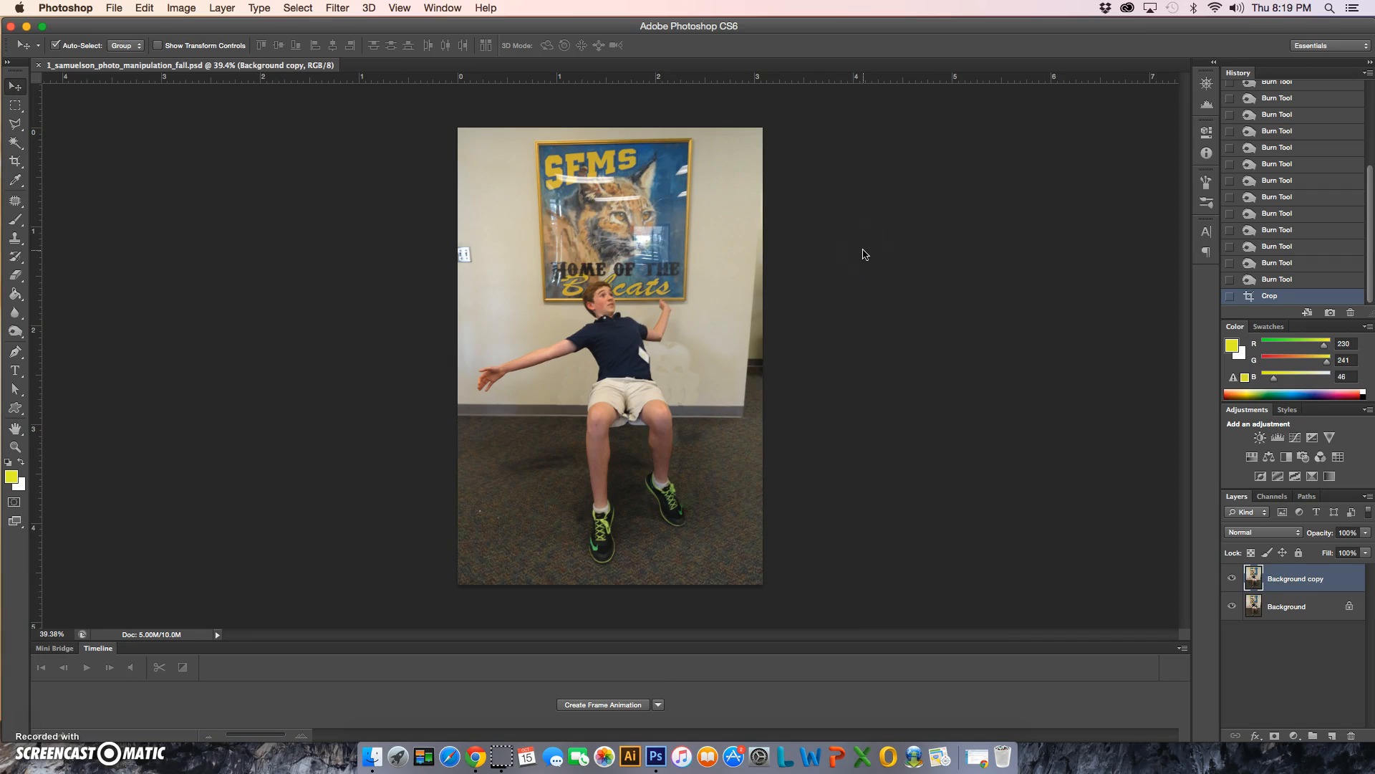